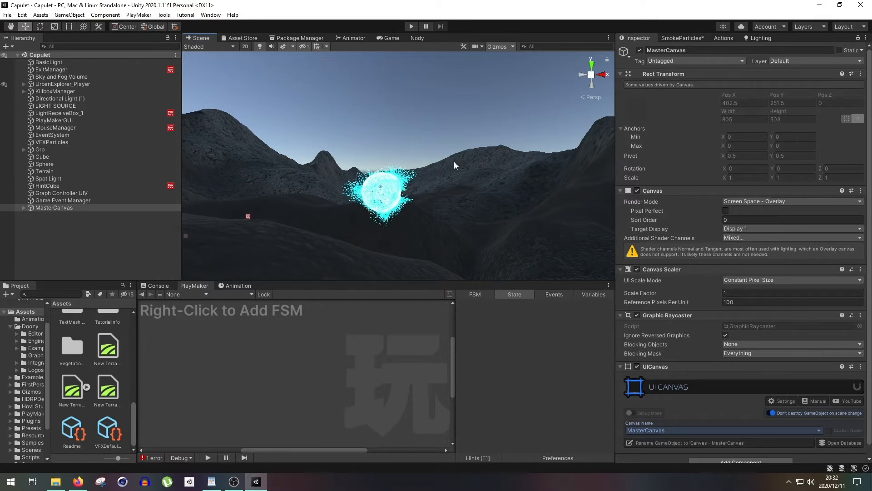
- Play-test the scene, confirm the danger warning, walk toward the orb and stop the test
{"action": "left_click", "coordinate": [410, 27]}
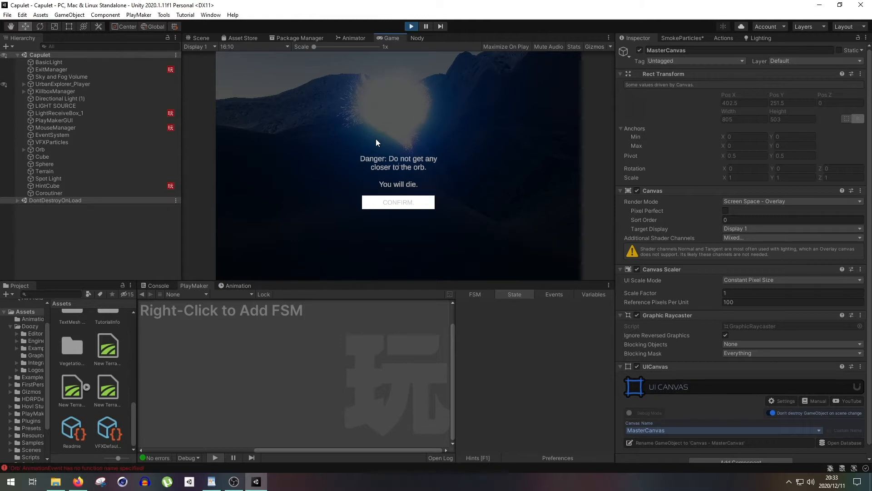
{"action": "left_click", "coordinate": [383, 202]}
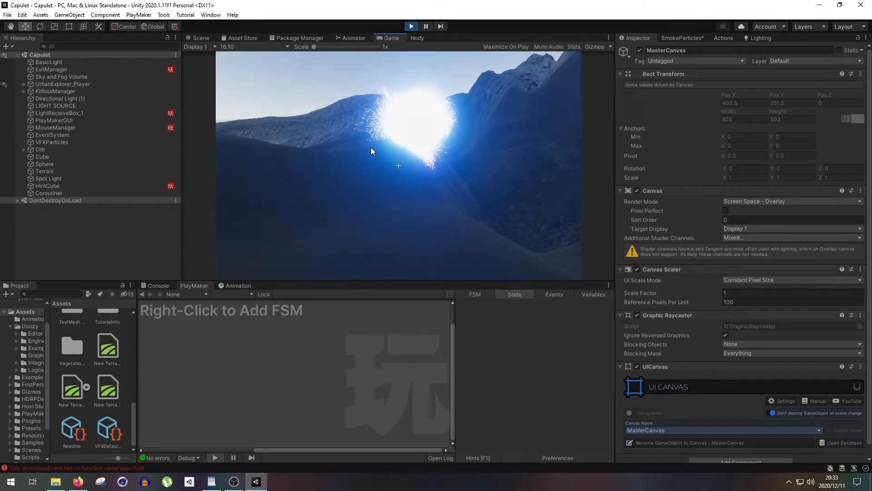
{"action": "key", "text": "w"}
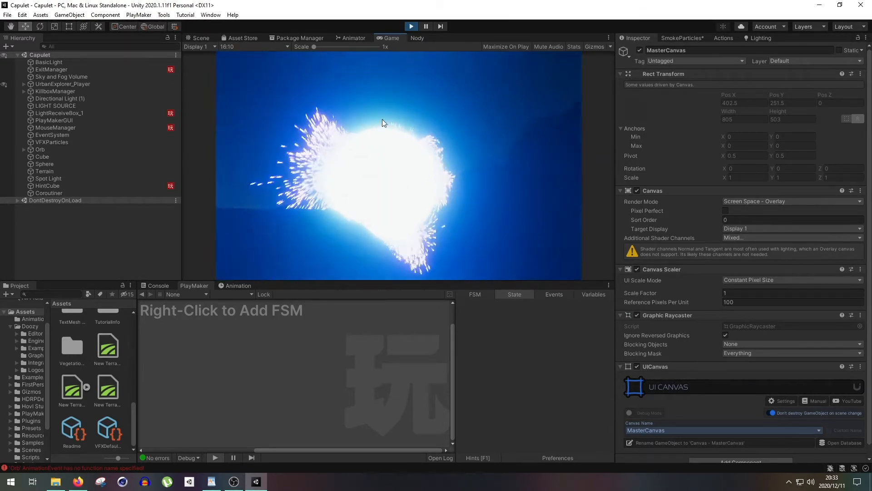
{"action": "left_click", "coordinate": [410, 28]}
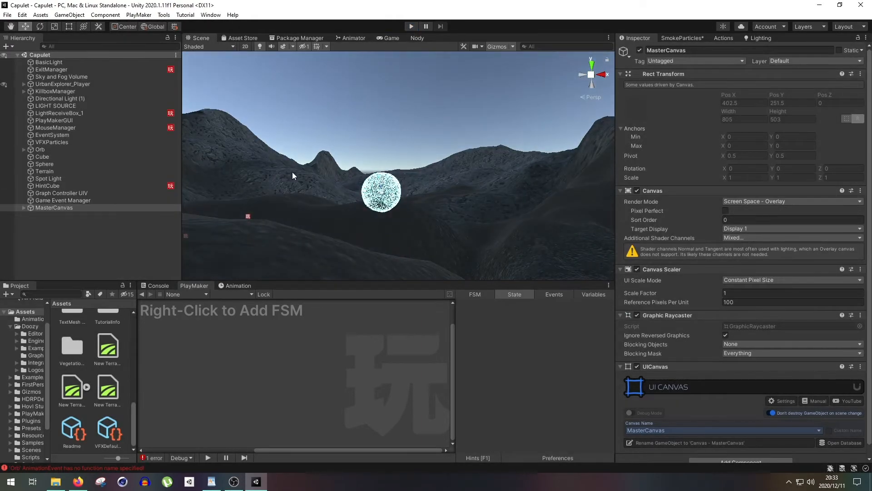
- Delete the MasterCanvas object from the Capulet scene
{"action": "right_click_drag", "start_coordinate": [345, 181], "coordinate": [318, 205]}
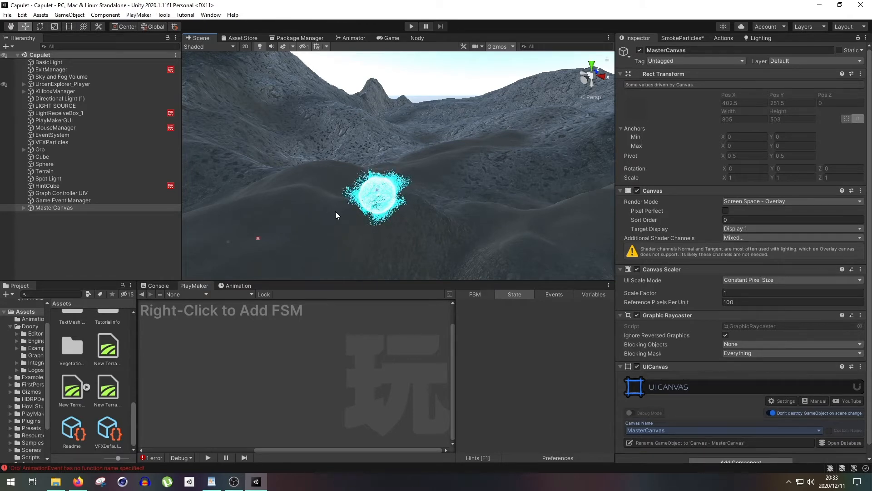
{"action": "right_click_drag", "start_coordinate": [335, 211], "coordinate": [315, 230]}
{"action": "scroll", "coordinate": [315, 230], "scroll_direction": "up", "scroll_amount": 3}
{"action": "right_click_drag", "start_coordinate": [359, 202], "coordinate": [334, 225]}
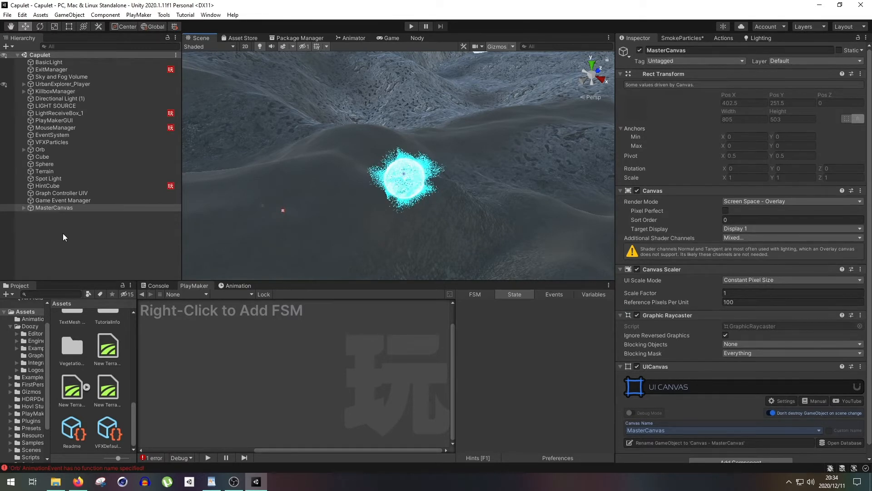
{"action": "left_click", "coordinate": [389, 38]}
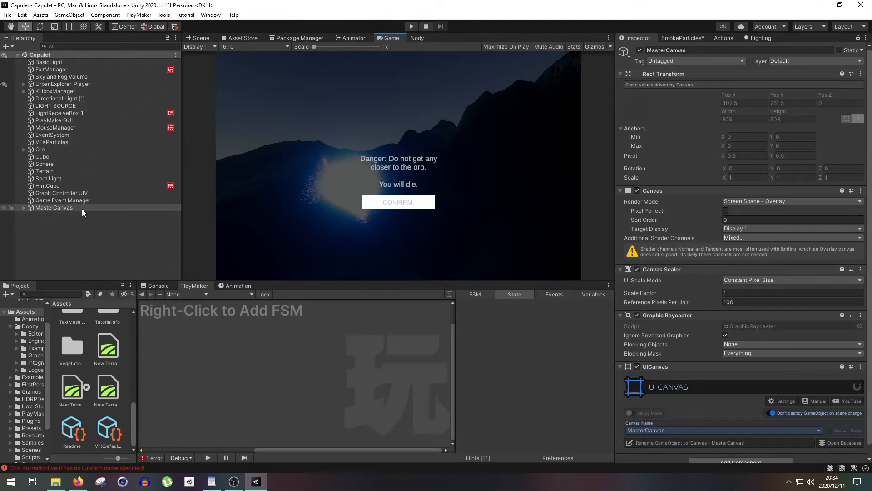
{"action": "left_click", "coordinate": [108, 209]}
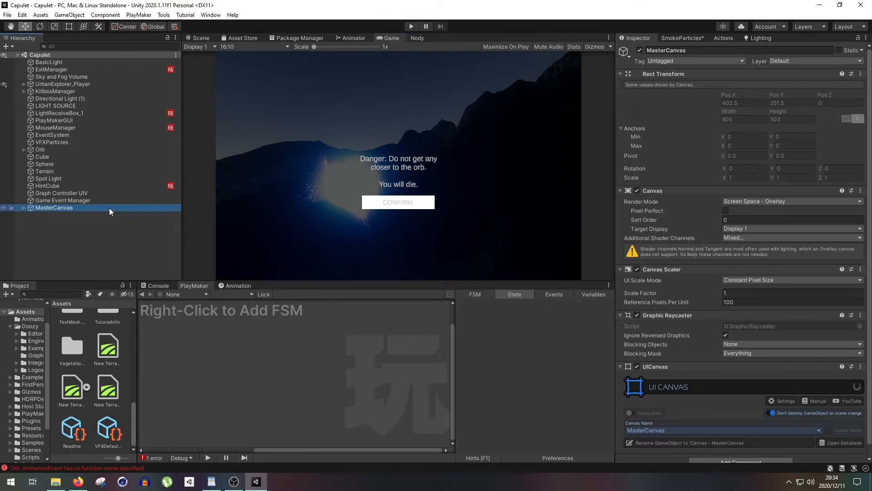
{"action": "key", "text": "Delete"}
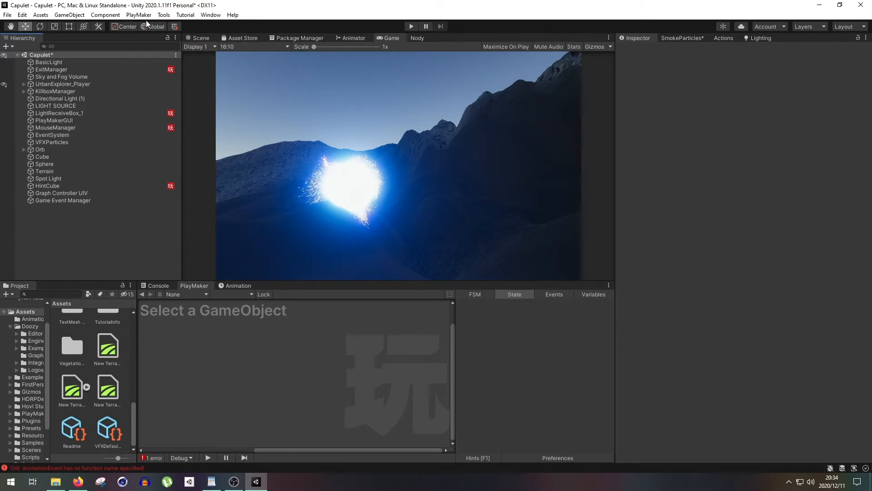
- Open the Doozy control panel and examine the entries of the FTB_View category in the Views database
{"action": "left_click", "coordinate": [162, 18]}
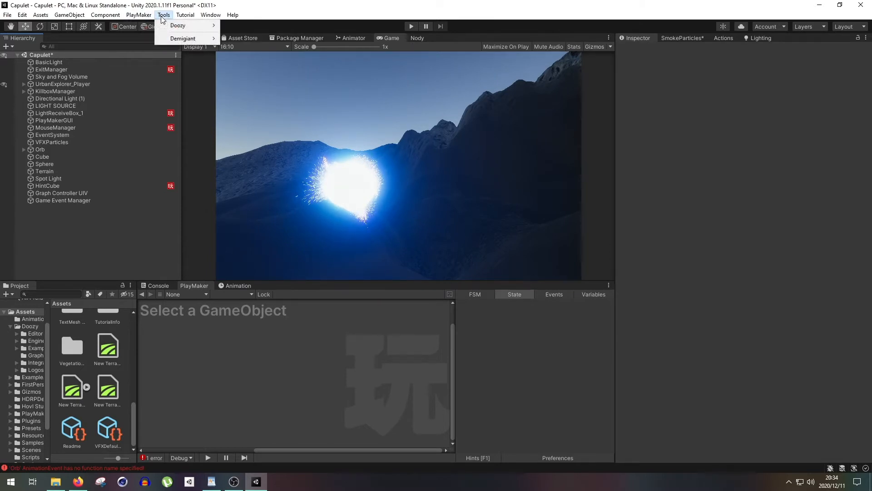
{"action": "mouse_move", "coordinate": [191, 26]}
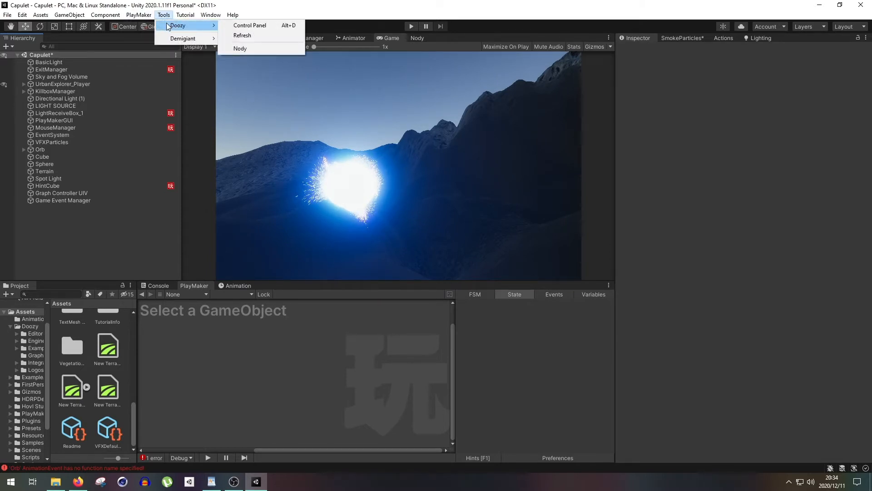
{"action": "left_click", "coordinate": [252, 25]}
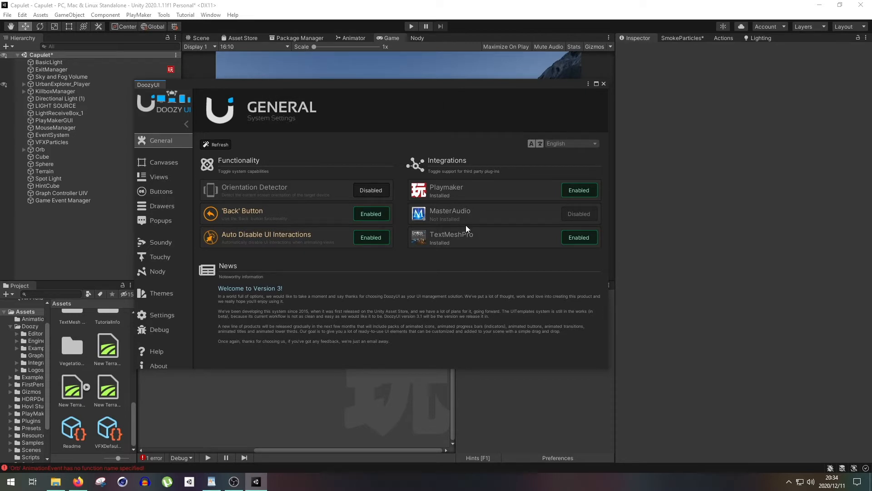
{"action": "left_click", "coordinate": [160, 182]}
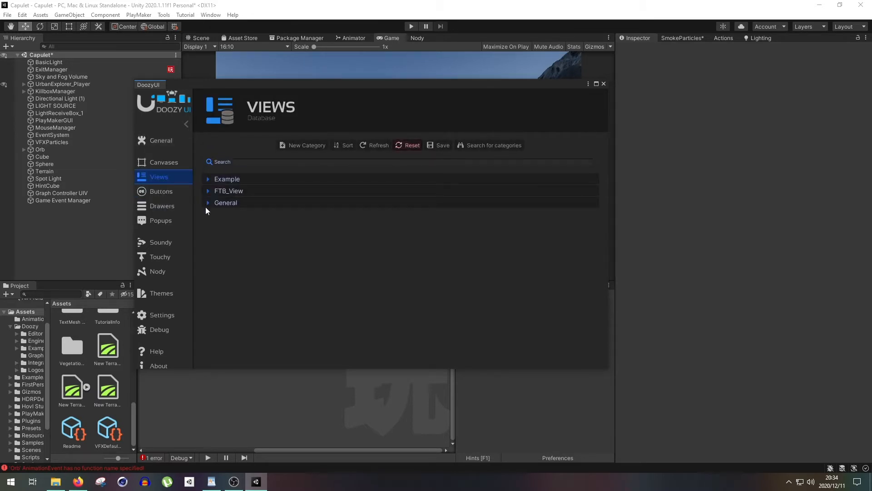
{"action": "left_click", "coordinate": [211, 193]}
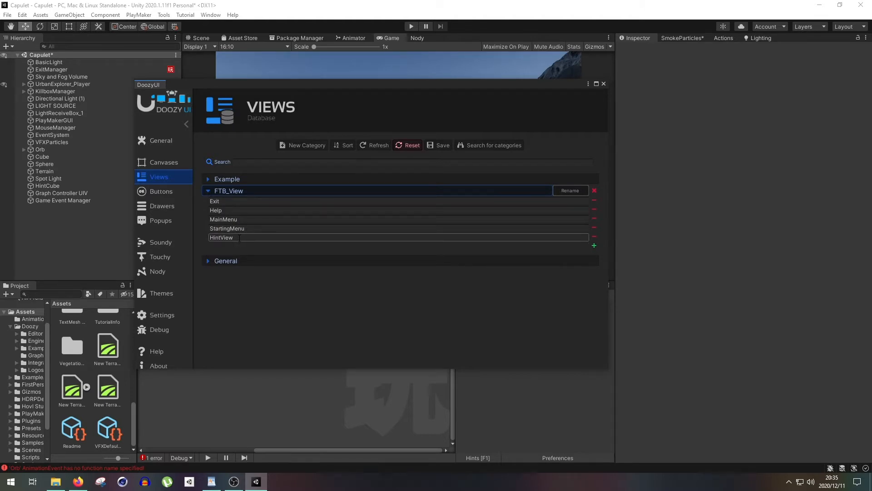
- Add a trial entry named "Fly to the left" to the FTB_Buttons category and clear its name again
{"action": "left_click", "coordinate": [173, 192]}
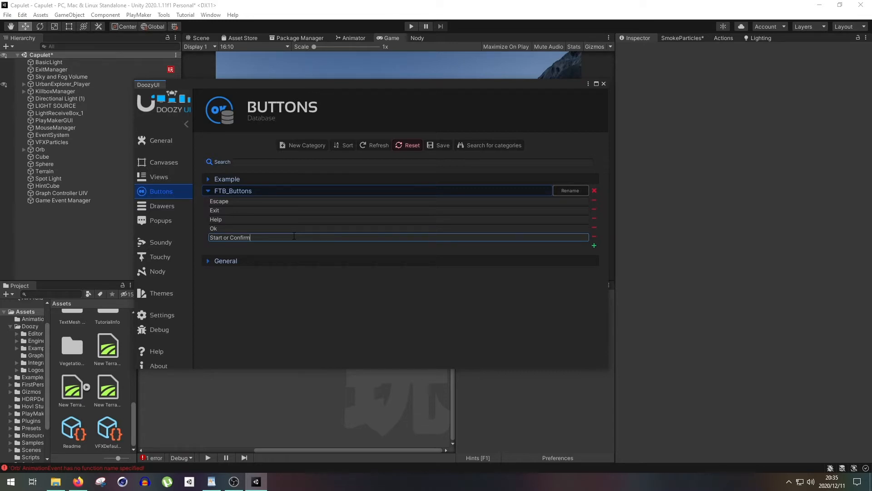
{"action": "left_click_drag", "start_coordinate": [240, 234], "coordinate": [209, 237]}
{"action": "left_click", "coordinate": [276, 236]}
{"action": "left_click", "coordinate": [594, 247]}
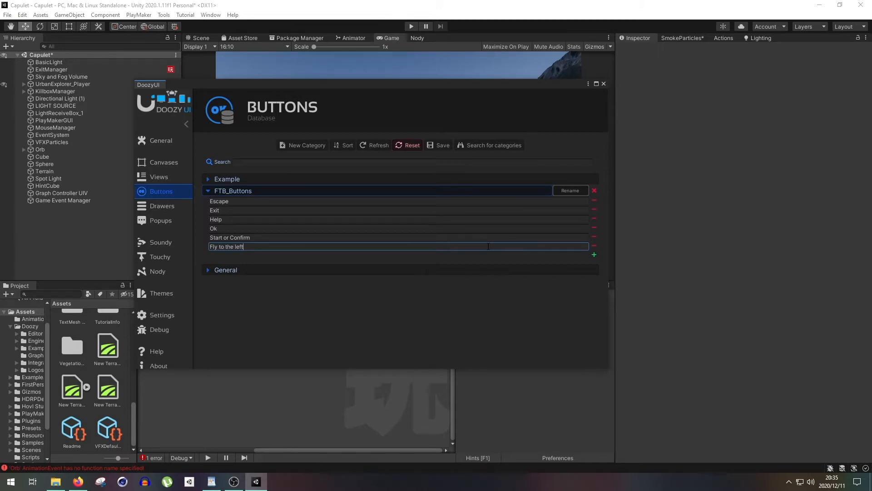
{"action": "key", "text": "ctrl+a"}
{"action": "key", "text": "BackSpace"}
{"action": "left_click", "coordinate": [281, 233]}
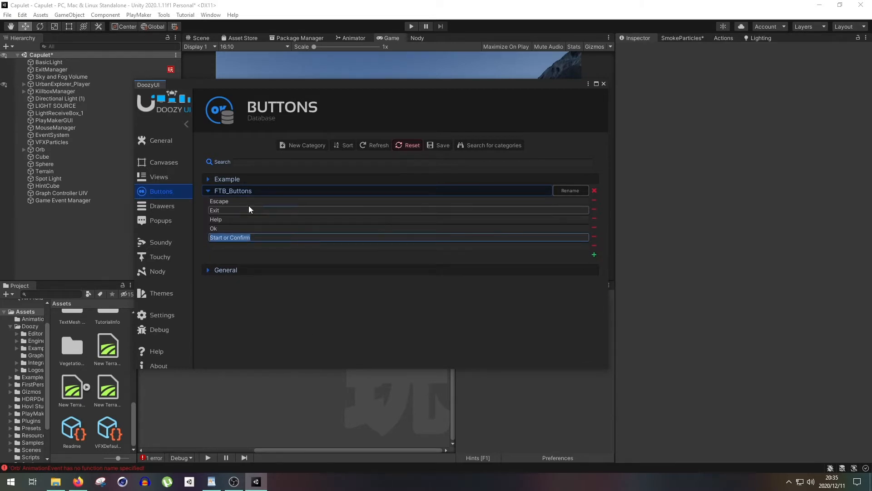
- Compare the FTB_View and FTB_Buttons entries, and close the Doozy control panel
{"action": "left_click", "coordinate": [166, 178]}
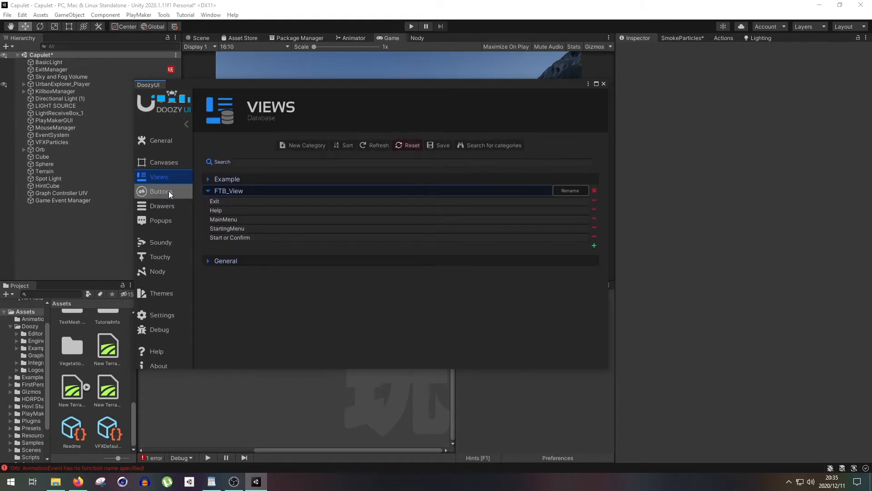
{"action": "left_click", "coordinate": [169, 192]}
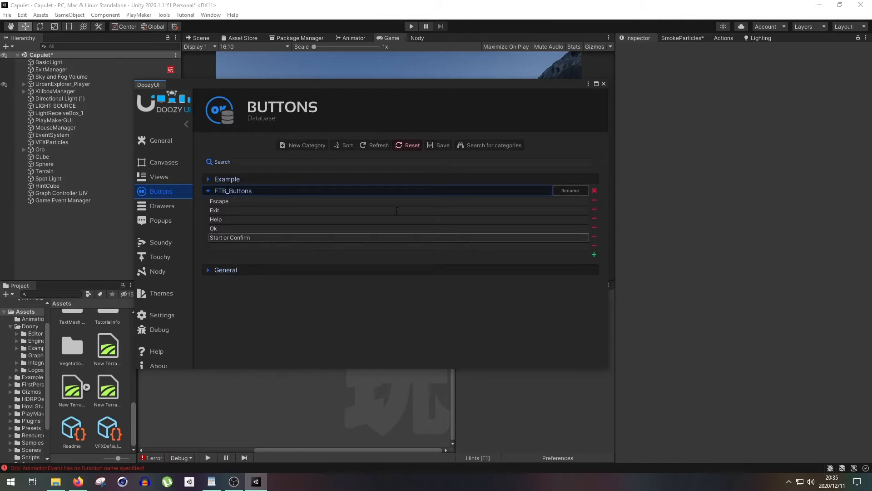
{"action": "left_click", "coordinate": [603, 84]}
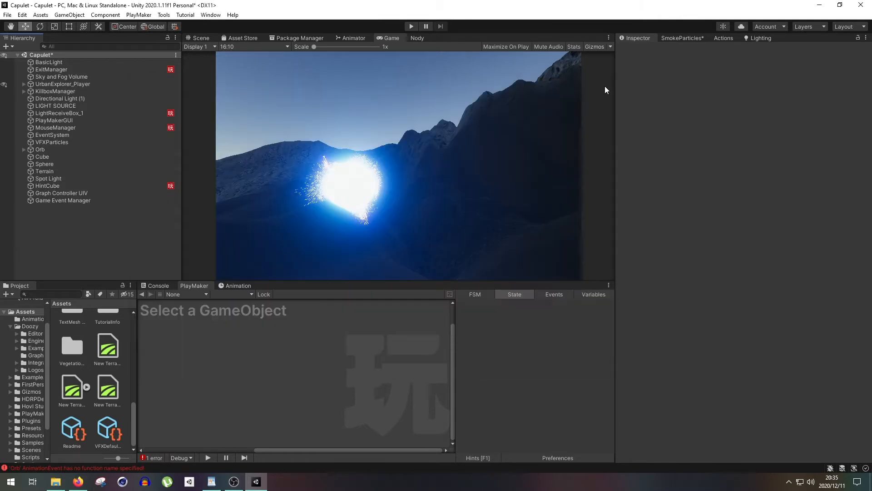
- Delete the HintCube object from the scene and return to the Scene view
{"action": "left_click", "coordinate": [89, 186]}
{"action": "key", "text": "Delete"}
{"action": "left_click", "coordinate": [200, 38]}
{"action": "right_click_drag", "start_coordinate": [404, 159], "coordinate": [381, 171]}
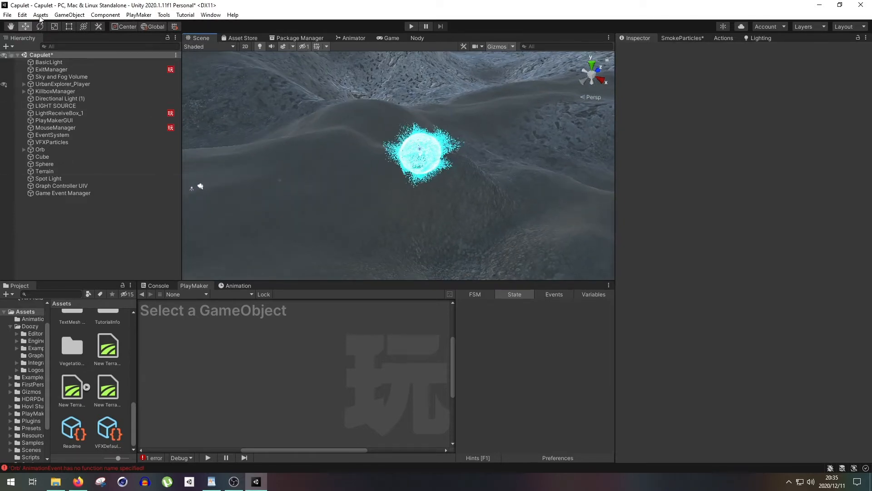
- Add a new 3D cube to the scene and set its Light Probes option to Off
{"action": "left_click", "coordinate": [6, 47]}
{"action": "mouse_move", "coordinate": [80, 78]}
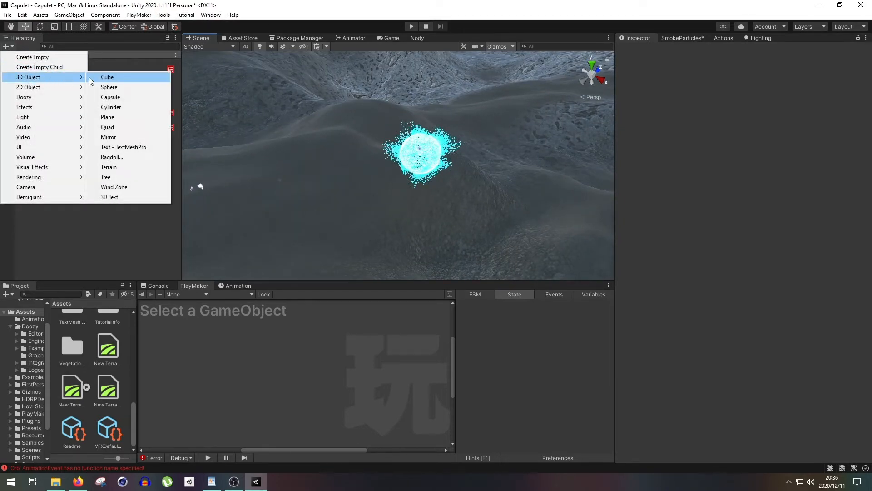
{"action": "left_click", "coordinate": [107, 77]}
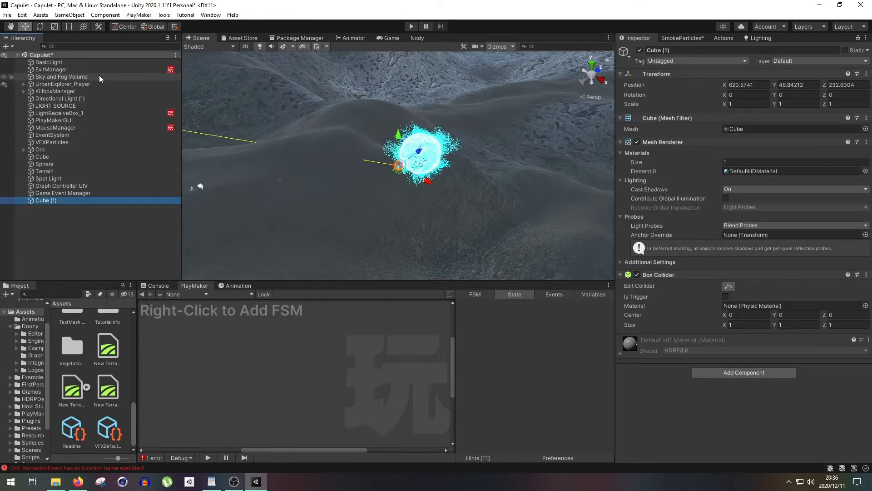
{"action": "left_click", "coordinate": [773, 225]}
{"action": "left_click", "coordinate": [740, 234]}
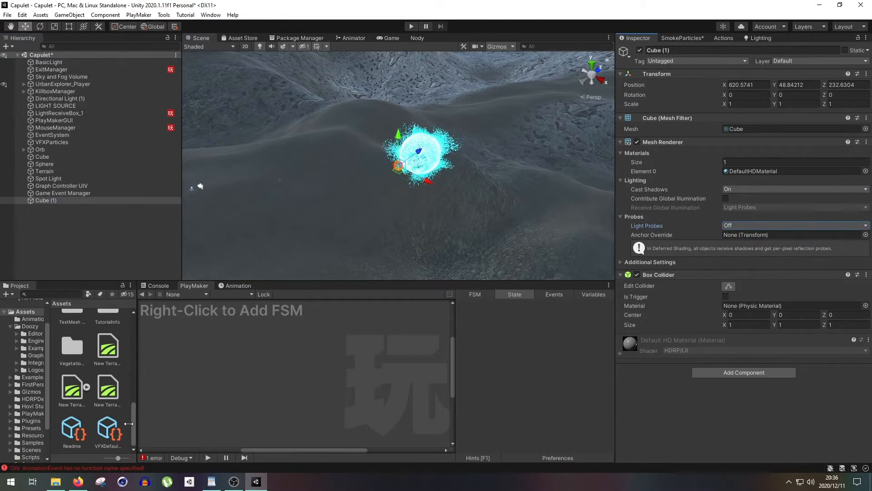
- Switch to Firefox, view the dungeon reference images including the Hypixel Dungeon Hub, and return to Unity
{"action": "left_click", "coordinate": [77, 482]}
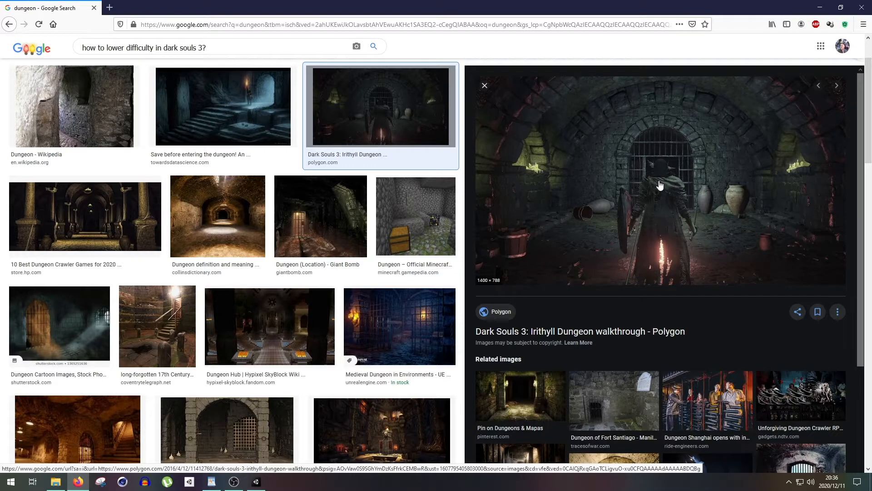
{"action": "left_click", "coordinate": [284, 330]}
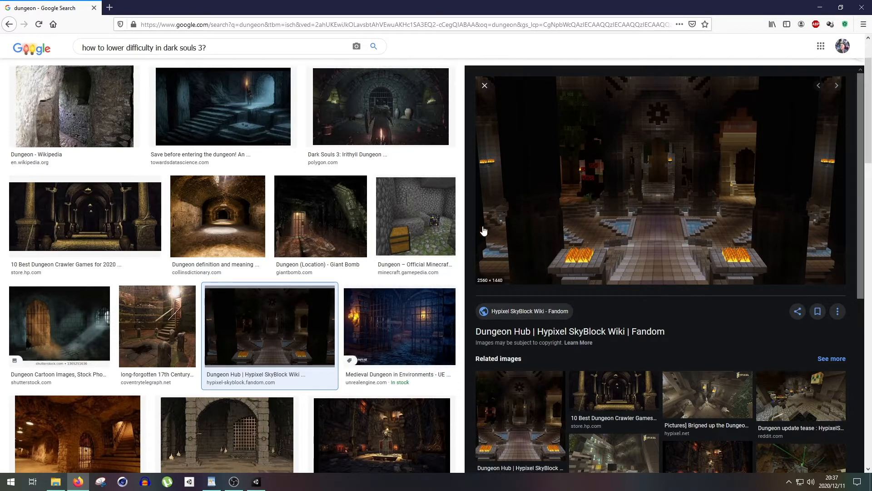
{"action": "left_click", "coordinate": [820, 7]}
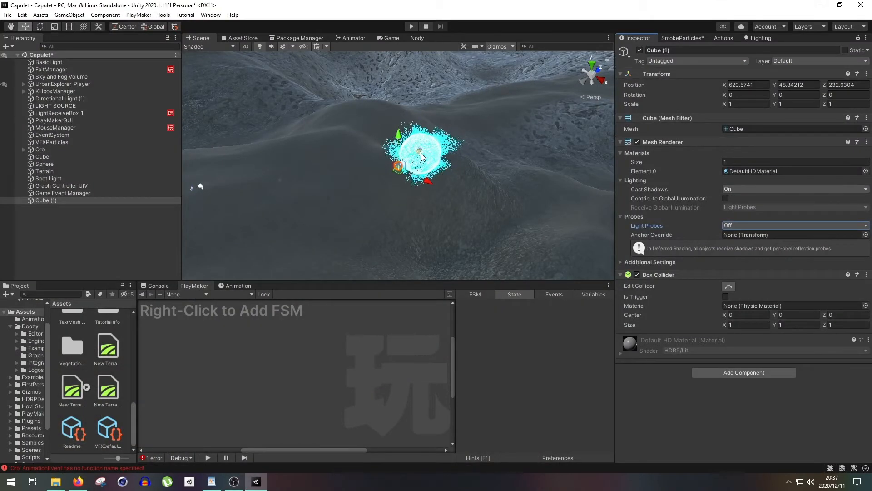
- Move the new cube in front of the orb to about 609.55, 51.54, 219.23 and scale it to about 41.2, 5.1, 10.4
{"action": "left_click_drag", "start_coordinate": [418, 151], "coordinate": [337, 151]}
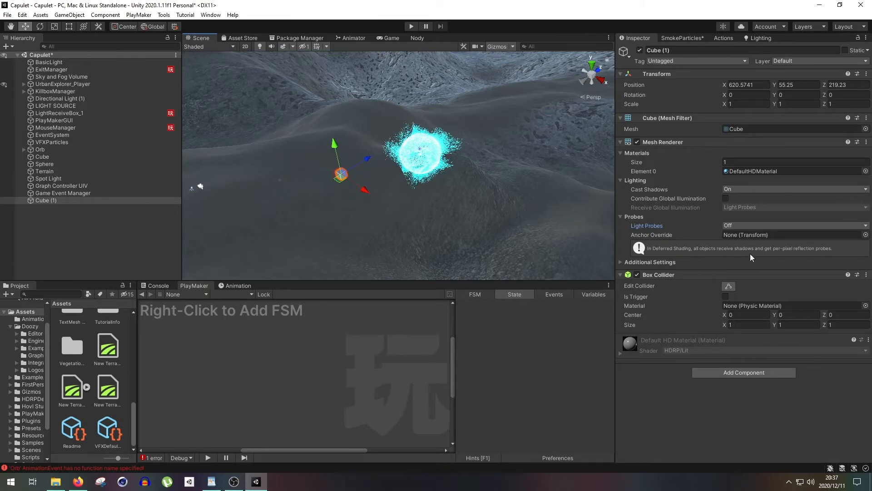
{"action": "left_click_drag", "start_coordinate": [222, 133], "coordinate": [383, 182], "text": "alt"}
{"action": "left_click_drag", "start_coordinate": [439, 176], "coordinate": [869, 255]}
{"action": "left_click_drag", "start_coordinate": [440, 176], "coordinate": [472, 184]}
{"action": "left_click_drag", "start_coordinate": [419, 154], "coordinate": [461, 186]}
{"action": "key", "text": "w"}
{"action": "left_click_drag", "start_coordinate": [406, 139], "coordinate": [406, 163]}
{"action": "left_click_drag", "start_coordinate": [438, 199], "coordinate": [379, 183]}
{"action": "key", "text": "r"}
{"action": "left_click_drag", "start_coordinate": [342, 148], "coordinate": [364, 21]}
{"action": "key", "text": "w"}
{"action": "left_click_drag", "start_coordinate": [342, 146], "coordinate": [342, 141]}
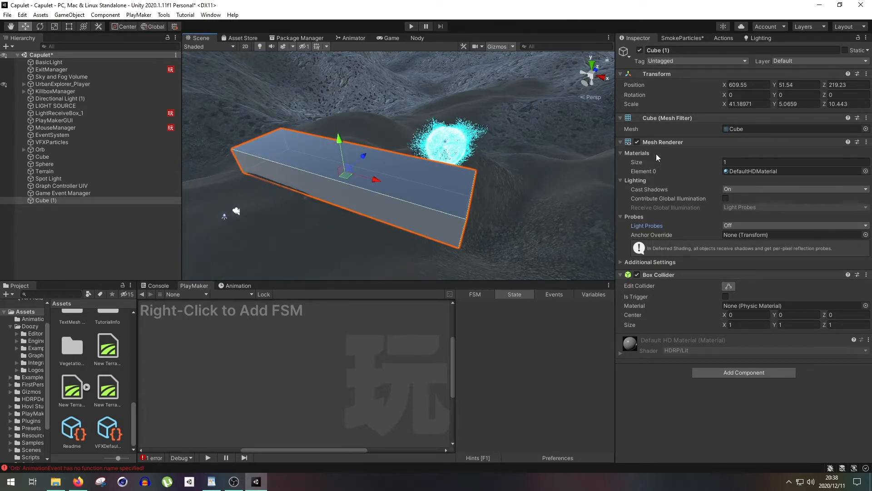
- Disable the cube's Mesh Renderer and make its Box Collider a trigger
{"action": "left_click", "coordinate": [637, 143]}
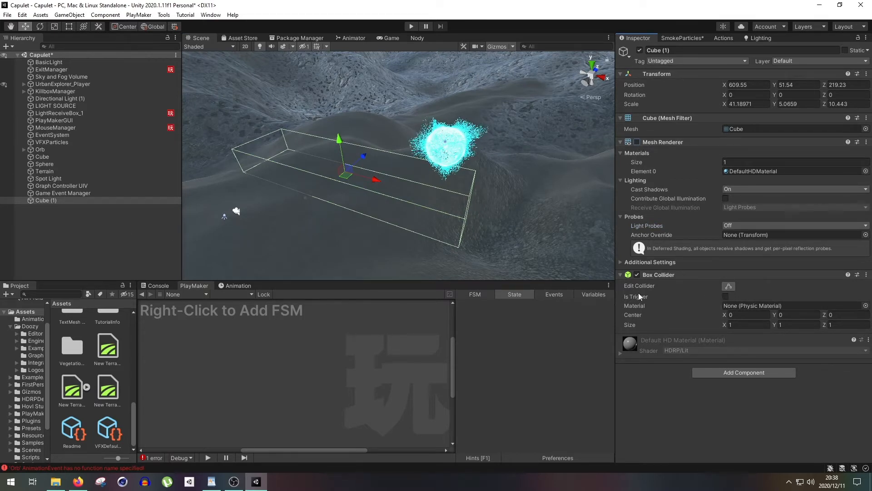
{"action": "left_click", "coordinate": [725, 296]}
- Rename the new cube as TriggerCube
{"action": "right_click", "coordinate": [51, 200]}
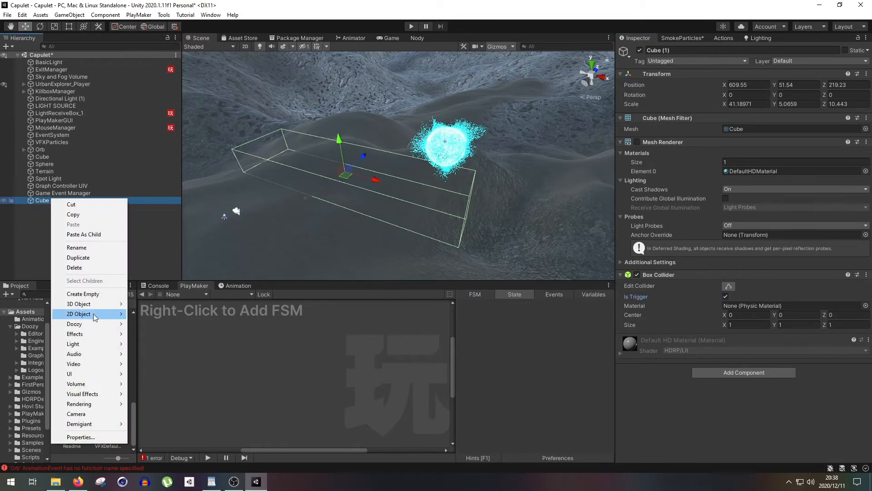
{"action": "left_click", "coordinate": [94, 248]}
{"action": "type", "text": "TriggerCube"}
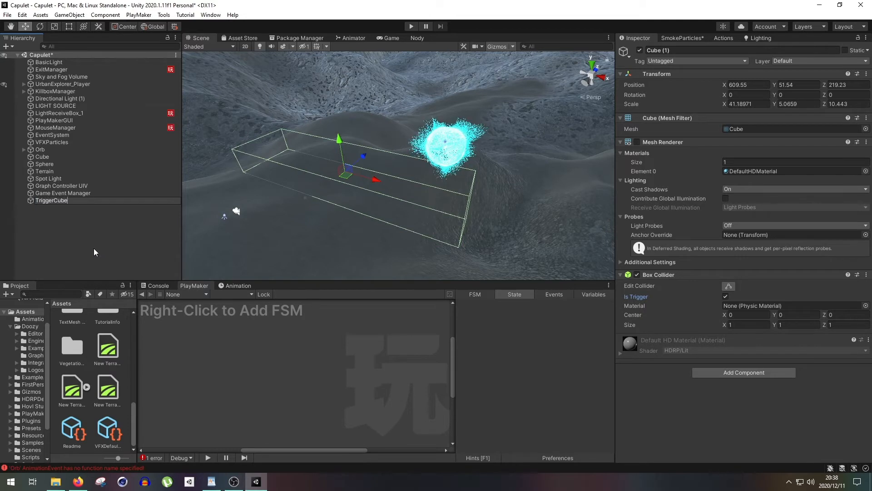
{"action": "key", "text": "Return"}
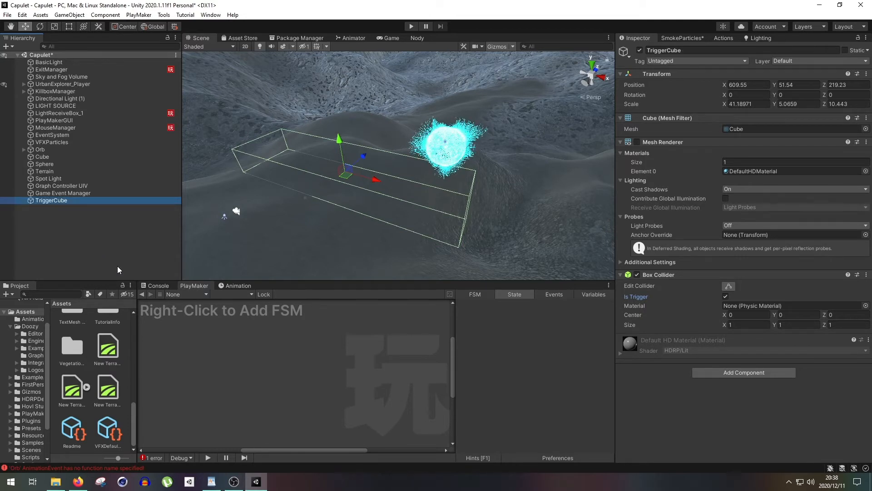
{"action": "left_click", "coordinate": [30, 327]}
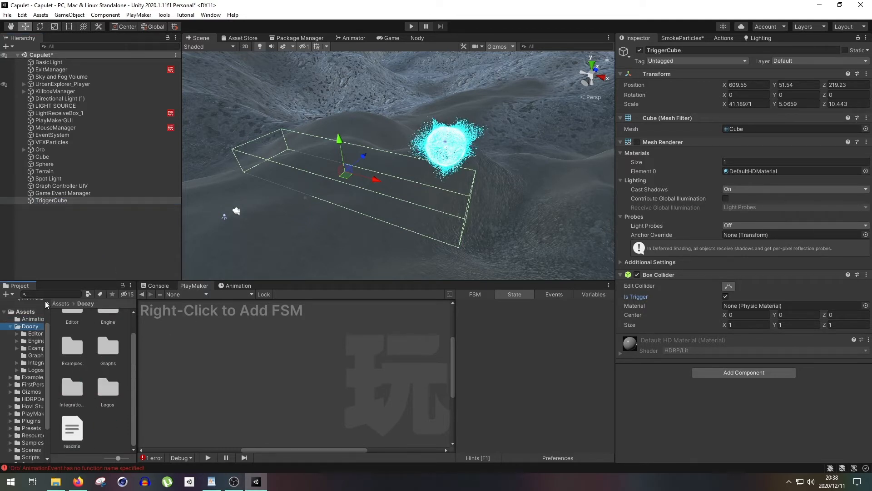
{"action": "left_click", "coordinate": [86, 193]}
- Rotate the TriggerCube about 9.8° around Y and shift it along X to about 613.4
{"action": "left_click", "coordinate": [51, 201]}
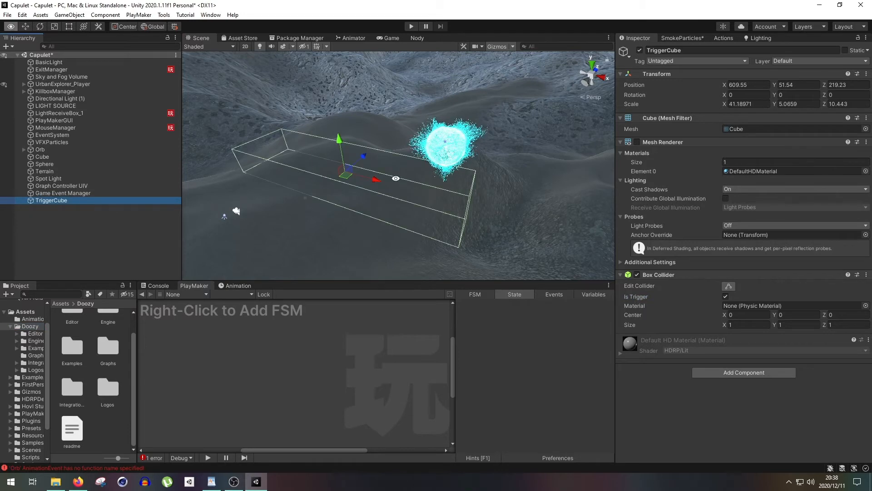
{"action": "key", "text": "f"}
{"action": "key", "text": "e"}
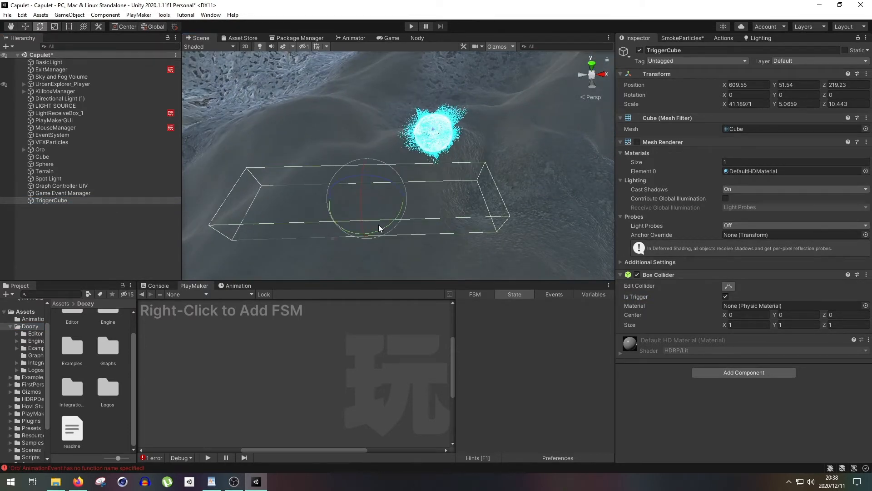
{"action": "mouse_move", "coordinate": [378, 224]}
{"action": "left_mouse_down"}
{"action": "mouse_move", "coordinate": [361, 239]}
{"action": "mouse_move", "coordinate": [370, 233]}
{"action": "left_mouse_up"}
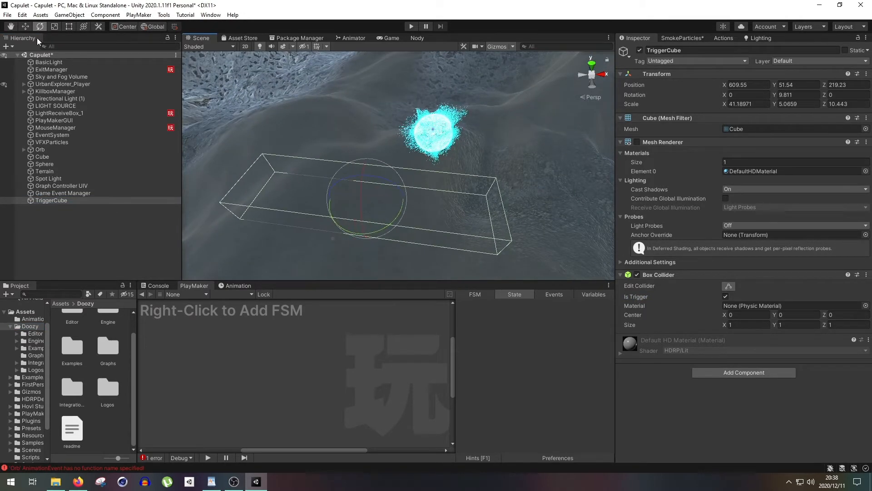
{"action": "left_click", "coordinate": [26, 26]}
{"action": "left_click_drag", "start_coordinate": [397, 198], "coordinate": [415, 197]}
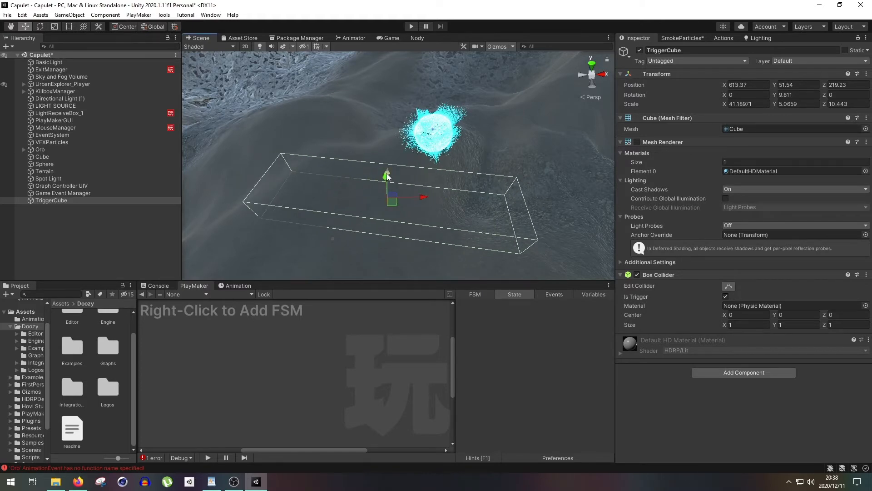
- Tilt the TriggerCube to a rotation of about 0.7, 9.8, -4.0 and place it at about 612.93, 49.86, 219.23
{"action": "left_click", "coordinate": [38, 26]}
{"action": "left_click_drag", "start_coordinate": [366, 150], "coordinate": [372, 132], "text": "alt"}
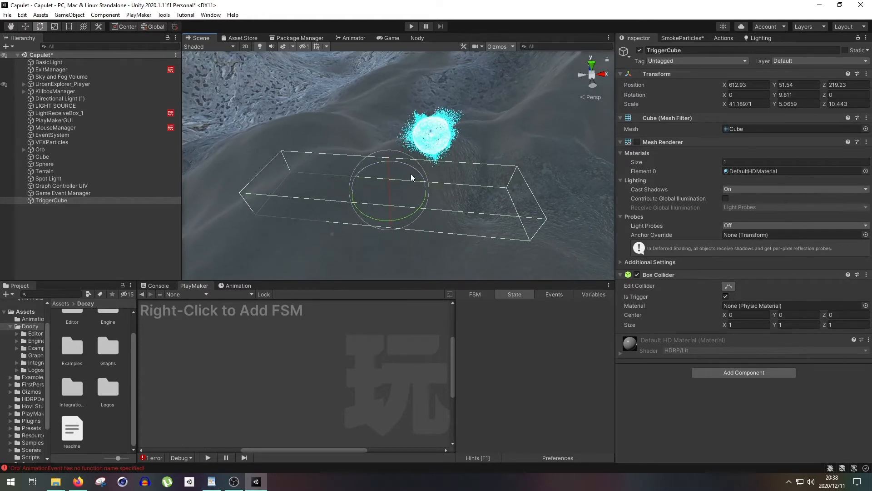
{"action": "left_click_drag", "start_coordinate": [410, 167], "coordinate": [379, 160]}
{"action": "left_click", "coordinate": [26, 27]}
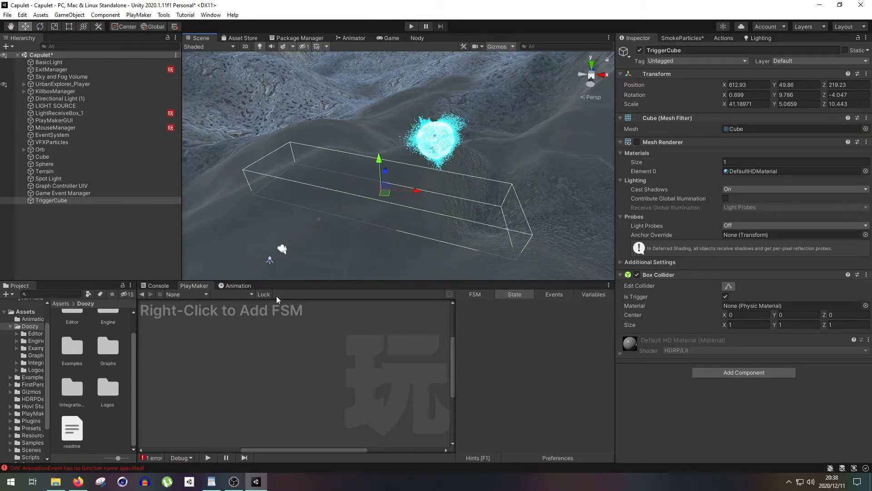
- Add a PlayMaker FSM to the TriggerCube and name its start state "Waiting to be entered"
{"action": "right_click", "coordinate": [227, 332]}
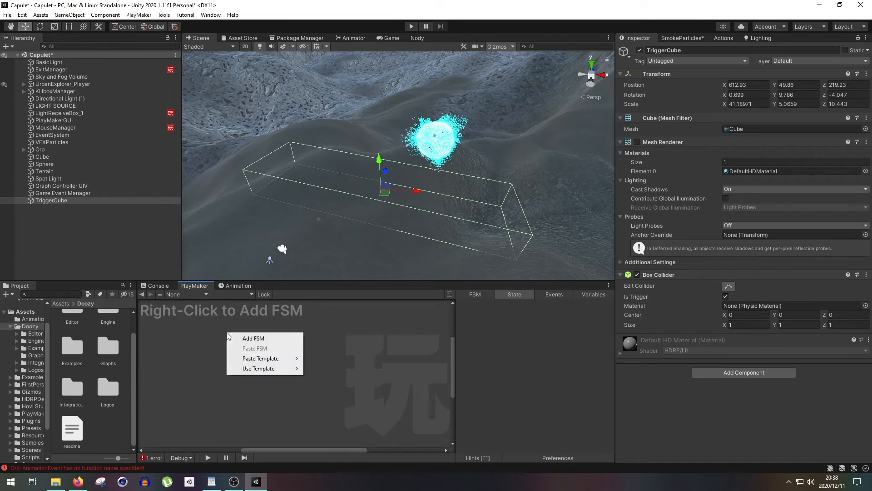
{"action": "left_click", "coordinate": [253, 338]}
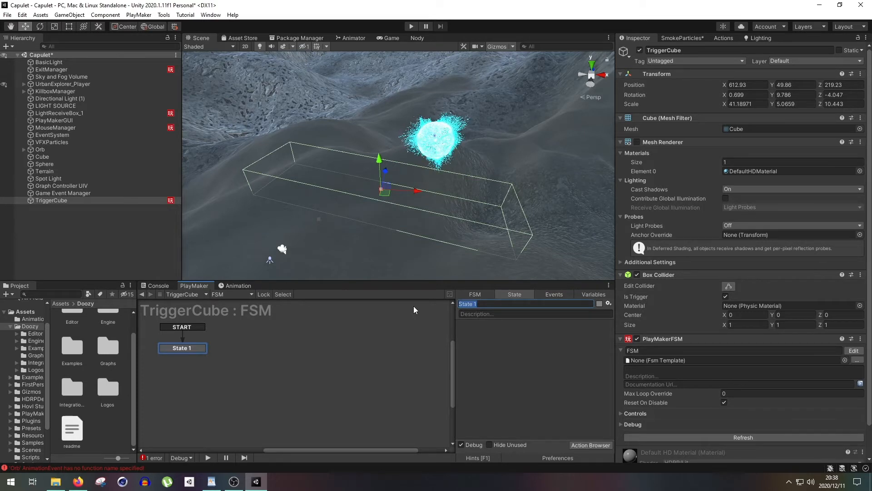
{"action": "type", "text": "Waiting to"}
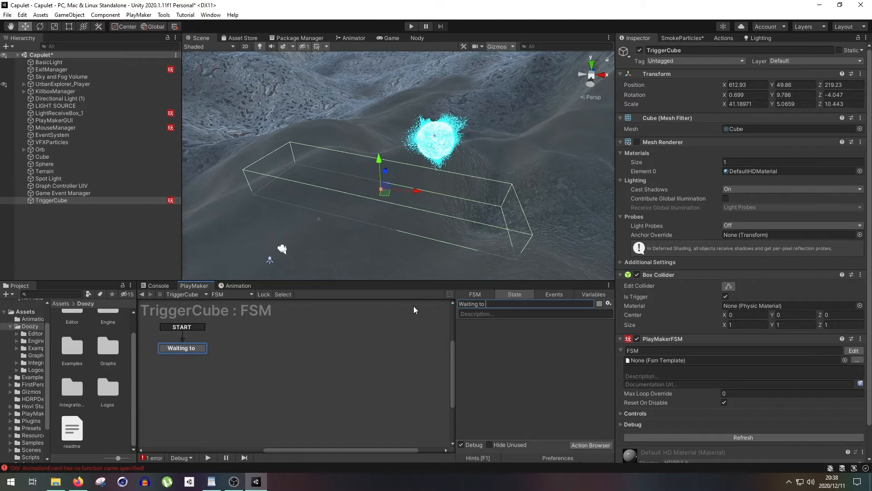
{"action": "type", "text": " be entered"}
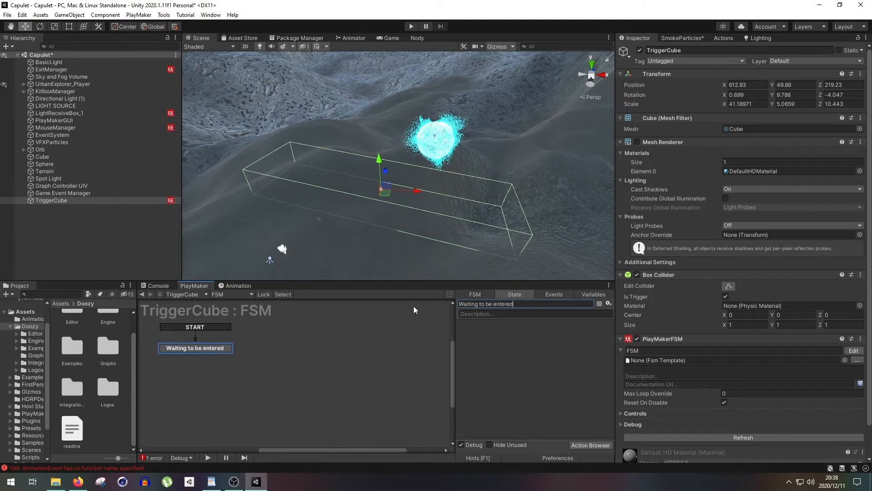
- Add an event named "Player Enters" to the TriggerCube FSM
{"action": "left_click", "coordinate": [550, 294]}
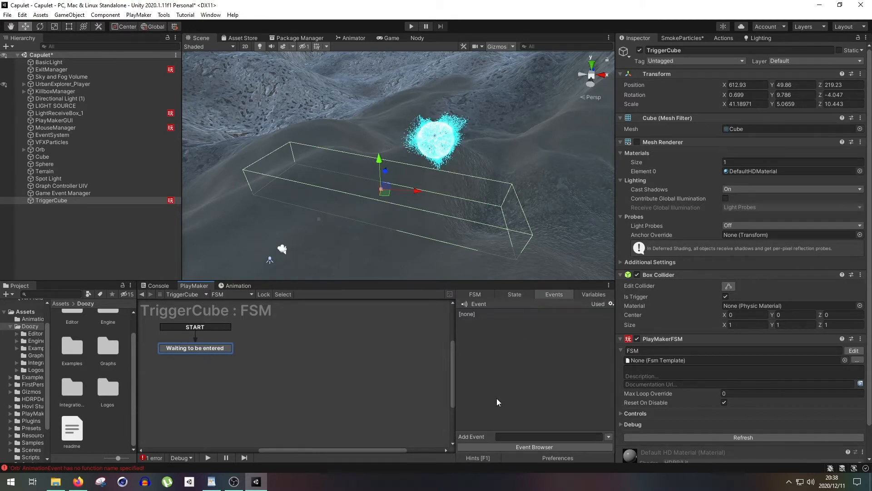
{"action": "left_click", "coordinate": [531, 435]}
{"action": "type", "text": "Player Enters"}
{"action": "key", "text": "Return"}
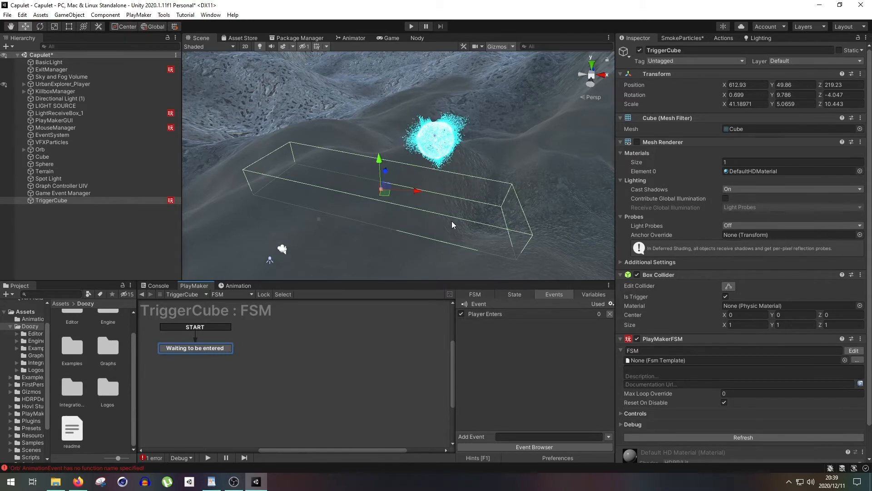
- Add a second state beside the waiting state and name it "ActivateHint"
{"action": "left_click", "coordinate": [508, 295]}
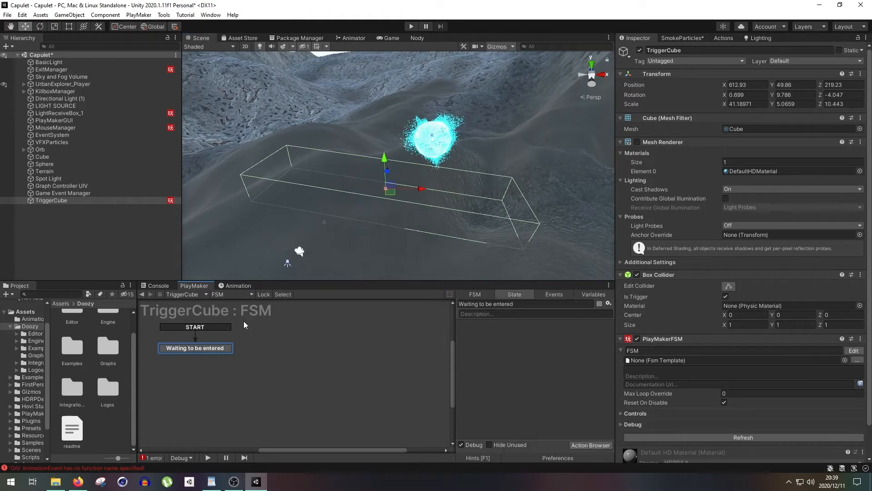
{"action": "left_click", "coordinate": [309, 229]}
{"action": "left_click_drag", "start_coordinate": [289, 353], "coordinate": [292, 345]}
{"action": "left_click", "coordinate": [213, 347]}
{"action": "left_click", "coordinate": [297, 344]}
{"action": "left_click_drag", "start_coordinate": [501, 304], "coordinate": [410, 304]}
{"action": "type", "text": "Activate"}
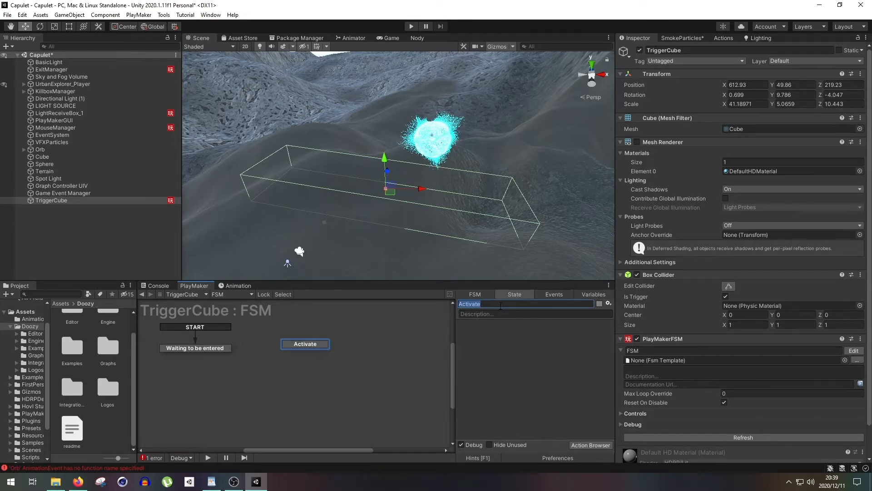
{"action": "type", "text": "Hint"}
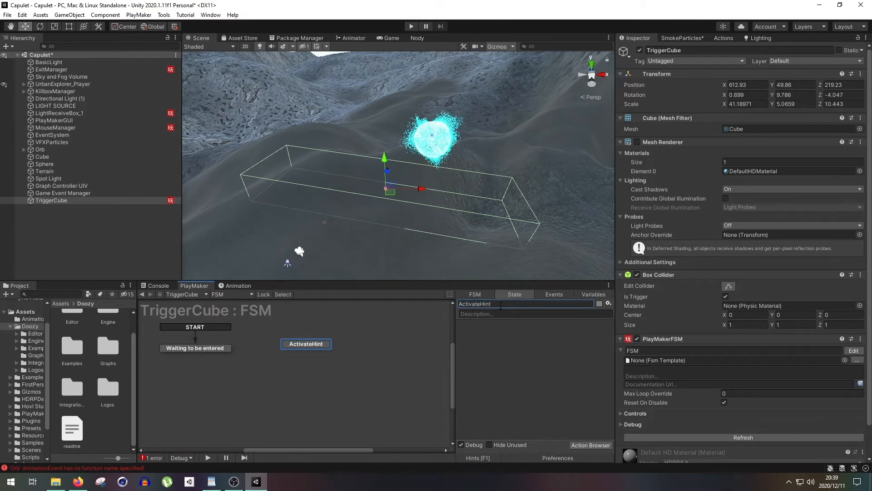
- Color the "Waiting to be entered" state blue and the ActivateHint state green
{"action": "left_click", "coordinate": [207, 348]}
{"action": "left_click", "coordinate": [600, 304]}
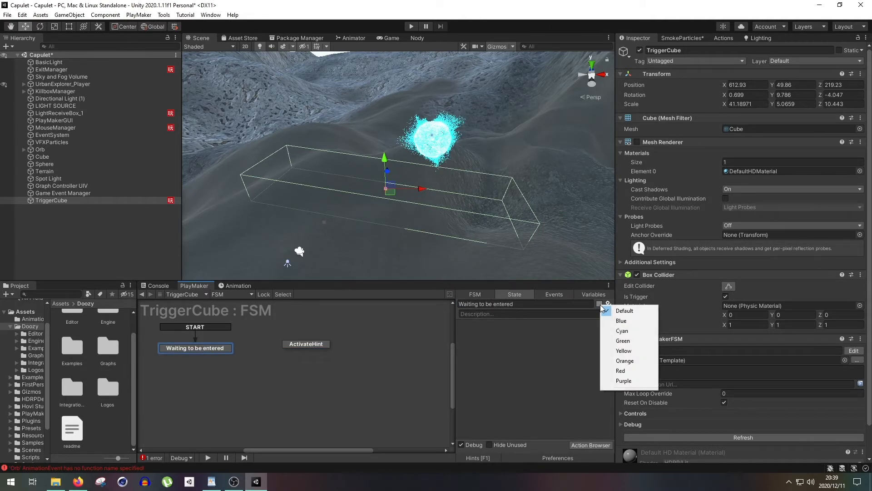
{"action": "left_click", "coordinate": [624, 322]}
{"action": "left_click", "coordinate": [302, 347]}
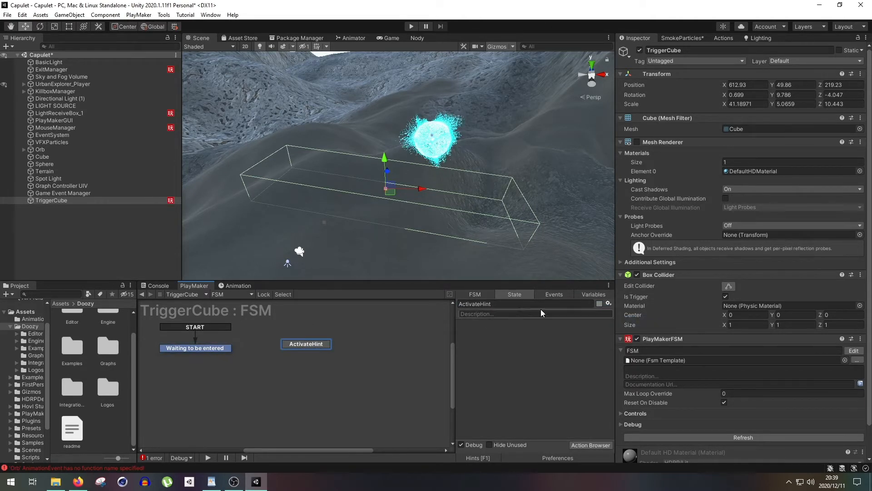
{"action": "left_click", "coordinate": [599, 303]}
{"action": "left_click", "coordinate": [618, 341]}
- Add a Player Enters transition to the "Waiting to be entered" state and link it to ActivateHint
{"action": "left_click", "coordinate": [225, 350]}
{"action": "right_click", "coordinate": [225, 349]}
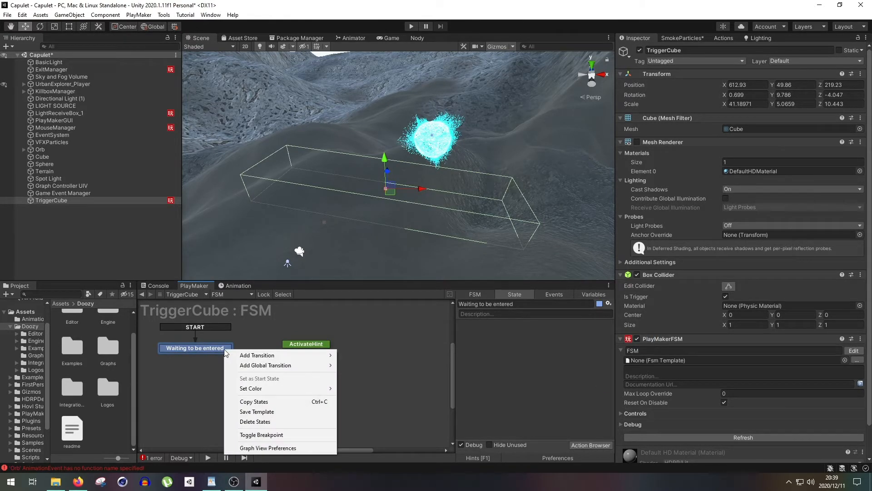
{"action": "mouse_move", "coordinate": [264, 356]}
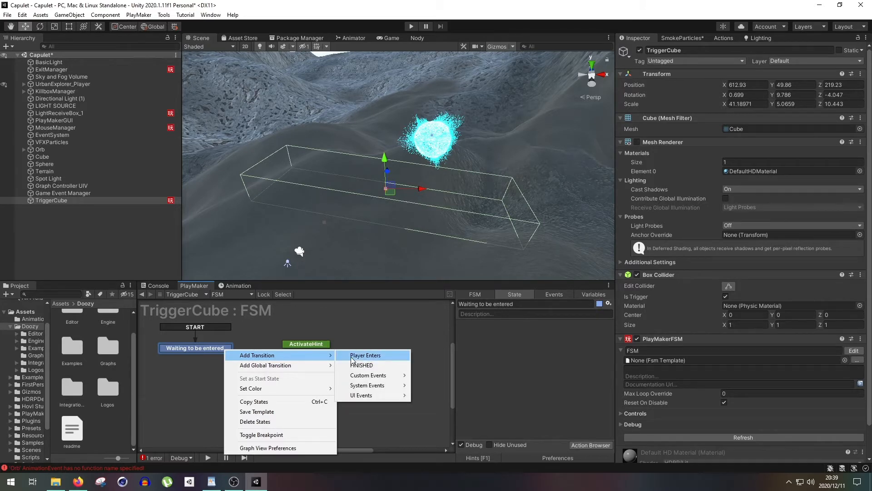
{"action": "left_click", "coordinate": [352, 357]}
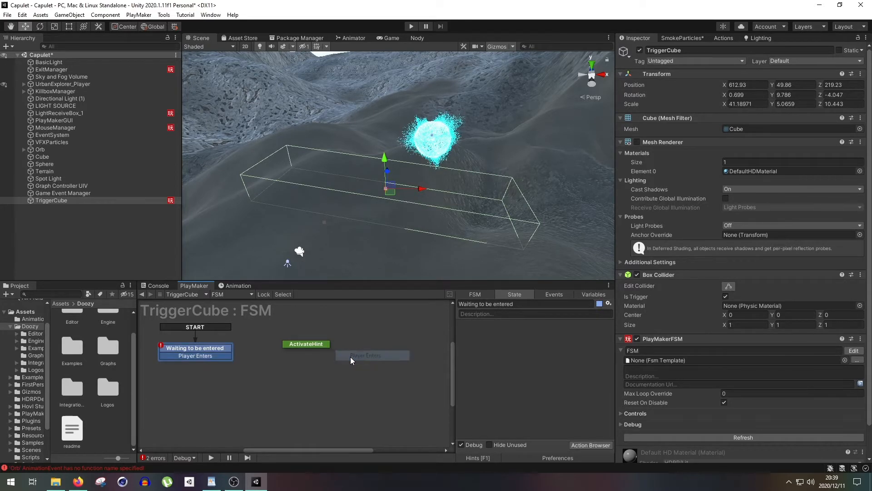
{"action": "left_click_drag", "start_coordinate": [230, 356], "coordinate": [293, 343]}
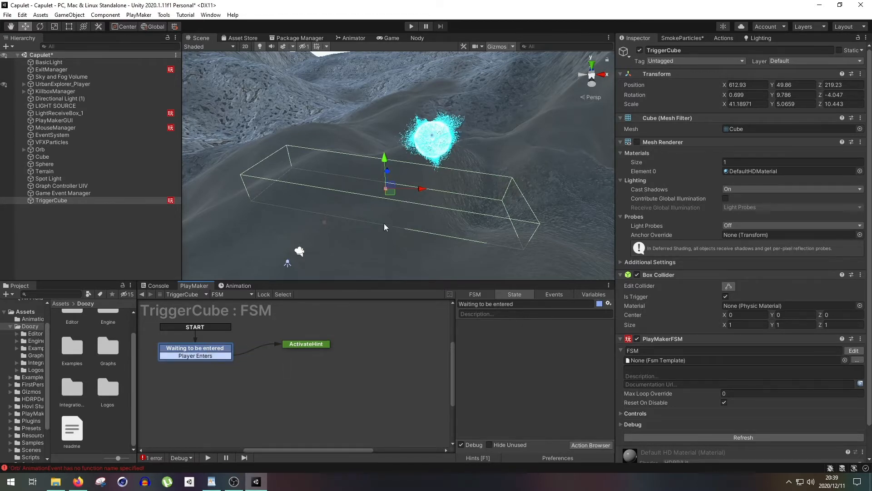
- Add a Trigger Event action to the waiting state and specify TriggerCube as its game object
{"action": "left_click", "coordinate": [726, 39]}
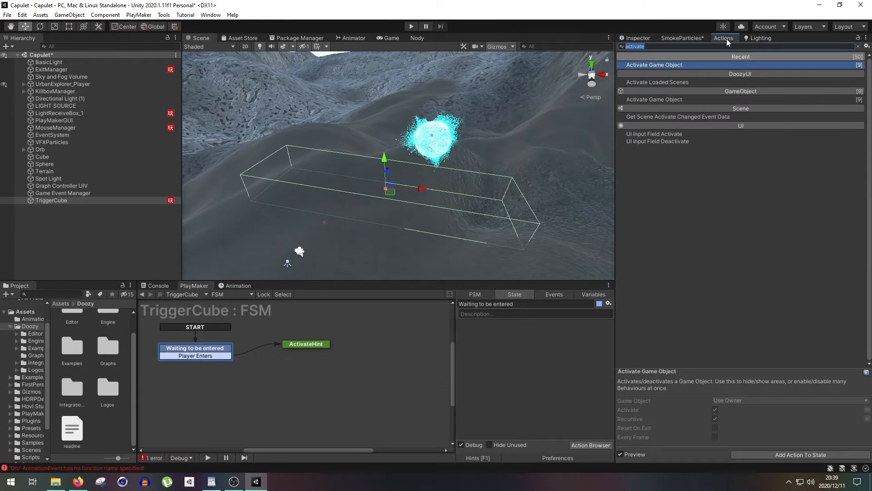
{"action": "type", "text": "tr"}
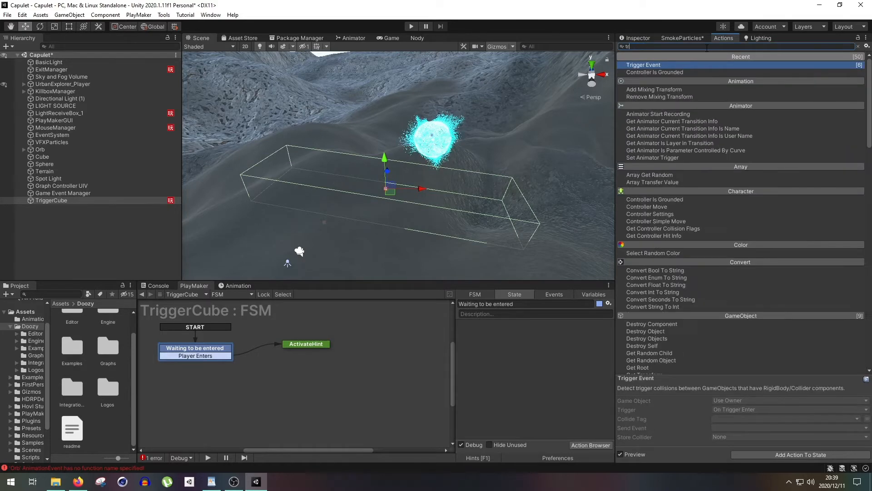
{"action": "key", "text": "Return"}
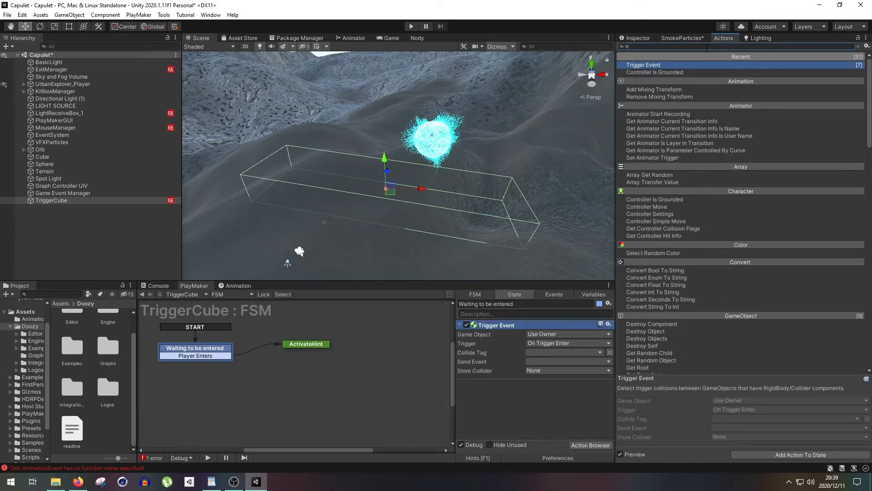
{"action": "left_click", "coordinate": [541, 331]}
{"action": "left_click", "coordinate": [552, 354]}
{"action": "left_click_drag", "start_coordinate": [36, 200], "coordinate": [561, 343]}
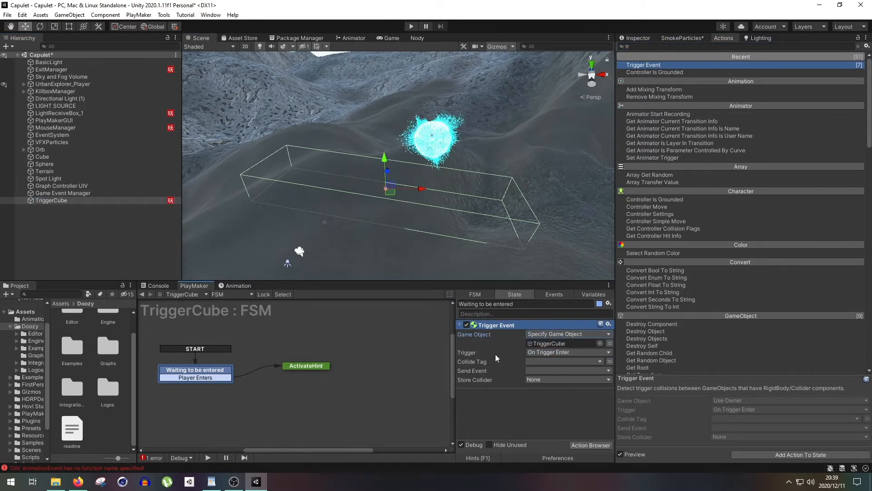
- Set the Trigger Event's collide tag to Player and its sent event to Player Enters
{"action": "left_click", "coordinate": [530, 362]}
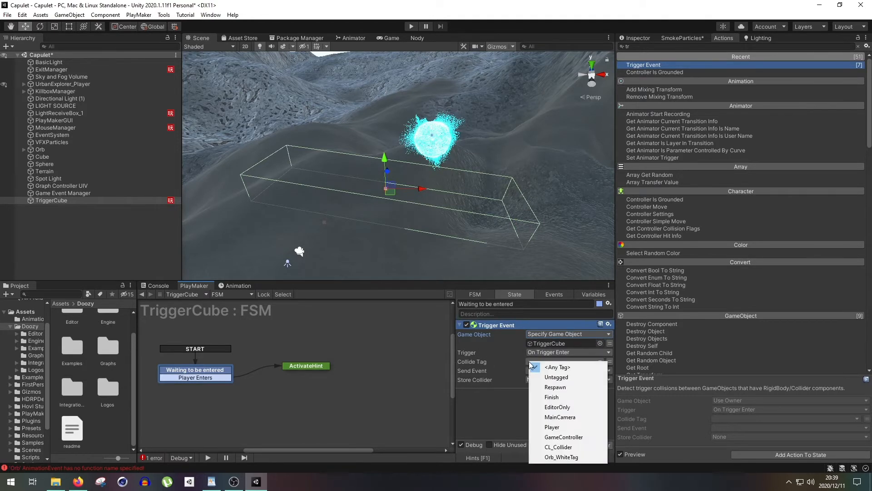
{"action": "left_click", "coordinate": [557, 427]}
{"action": "left_click", "coordinate": [551, 361]}
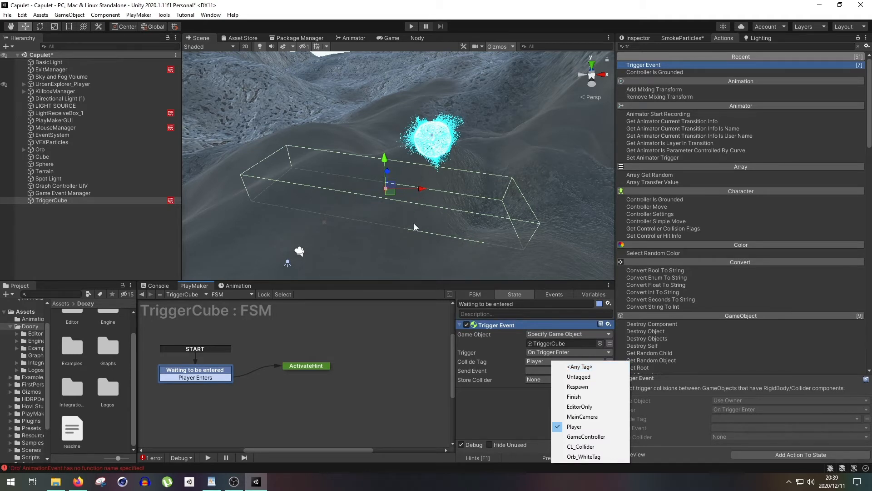
{"action": "left_click", "coordinate": [527, 403]}
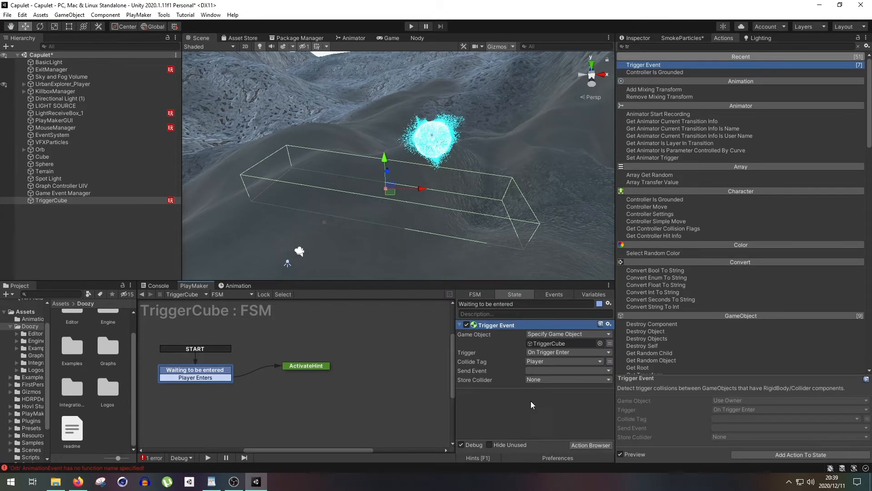
{"action": "left_click", "coordinate": [539, 369]}
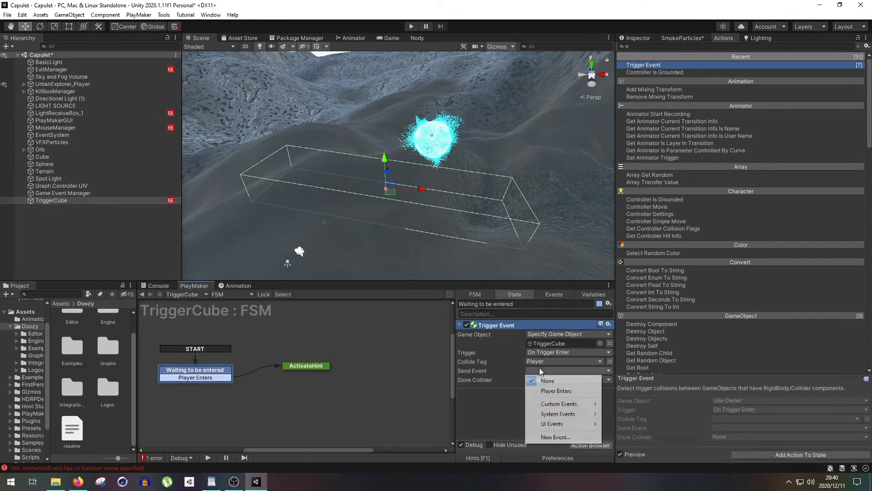
{"action": "left_click", "coordinate": [552, 391]}
{"action": "middle_click_drag", "start_coordinate": [277, 370], "coordinate": [285, 361]}
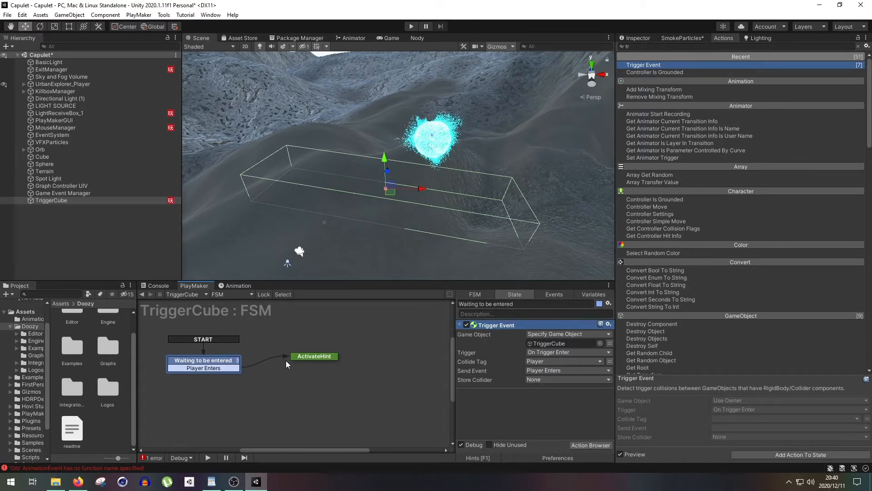
- Add the DoozyUI Send Game Event action to the ActivateHint state, then reselect the waiting state
{"action": "left_click", "coordinate": [326, 357]}
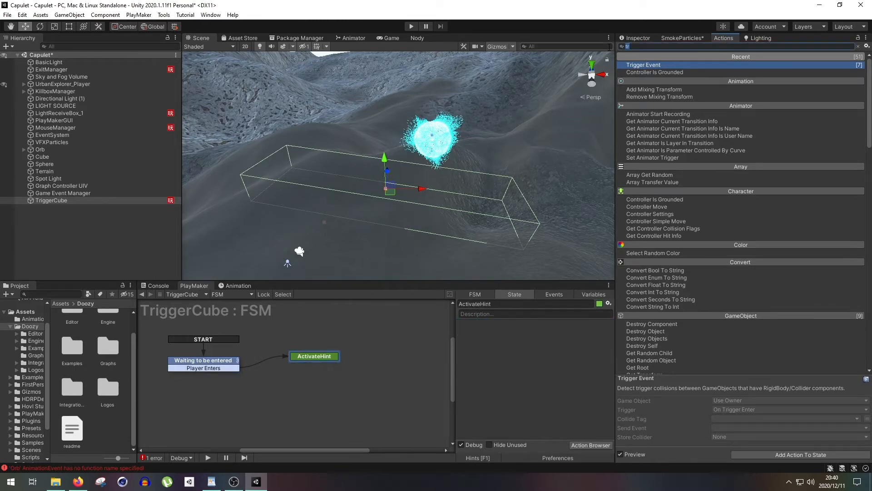
{"action": "key", "text": "BackSpace"}
{"action": "key", "text": "BackSpace"}
{"action": "type", "text": "send gam"}
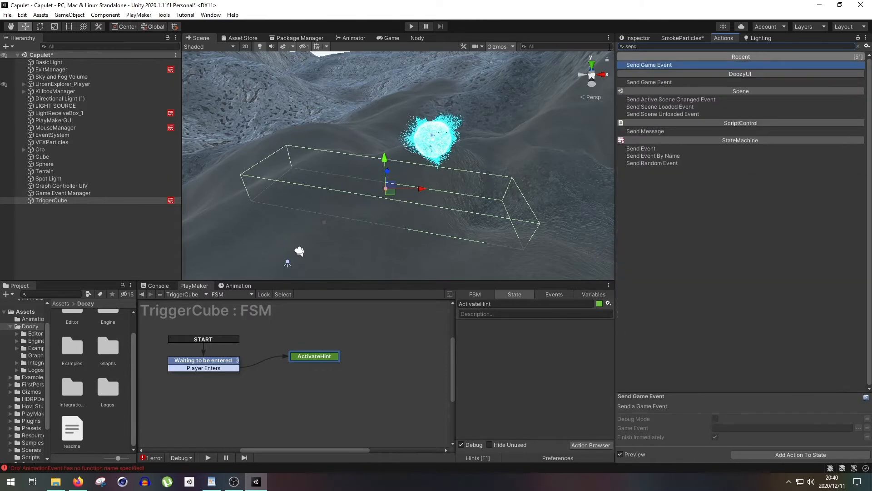
{"action": "key", "text": "Down"}
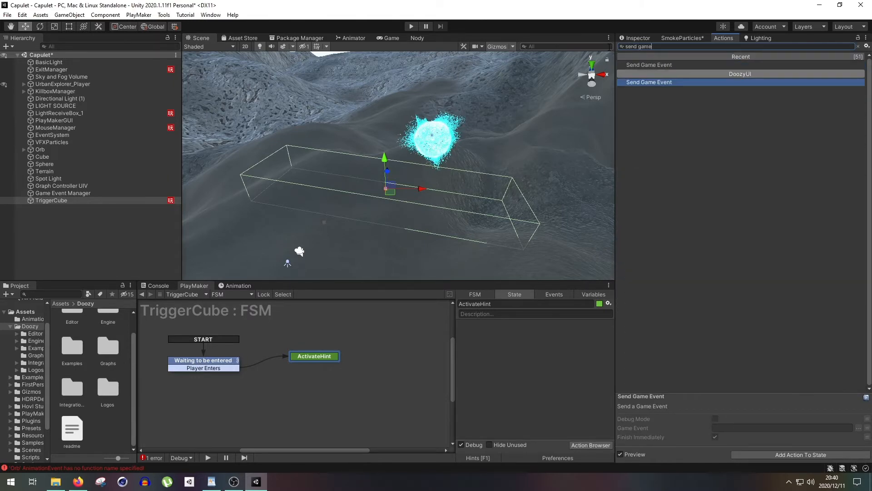
{"action": "key", "text": "Return"}
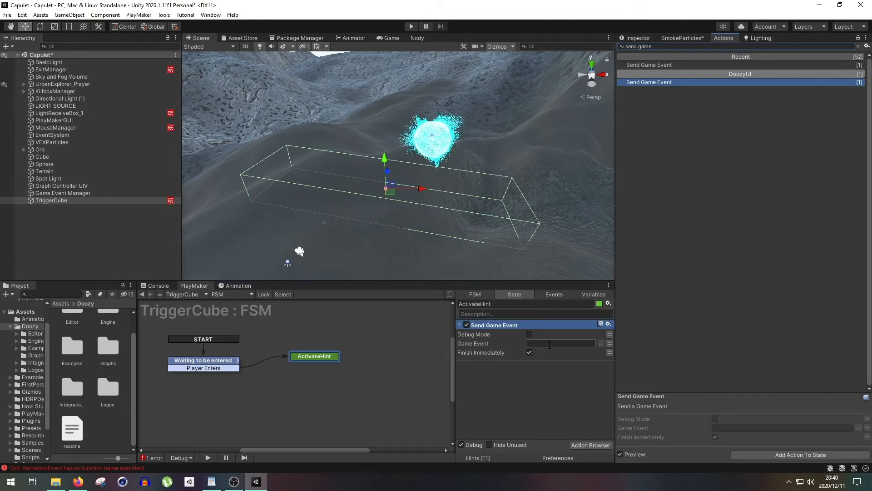
{"action": "left_click", "coordinate": [235, 363]}
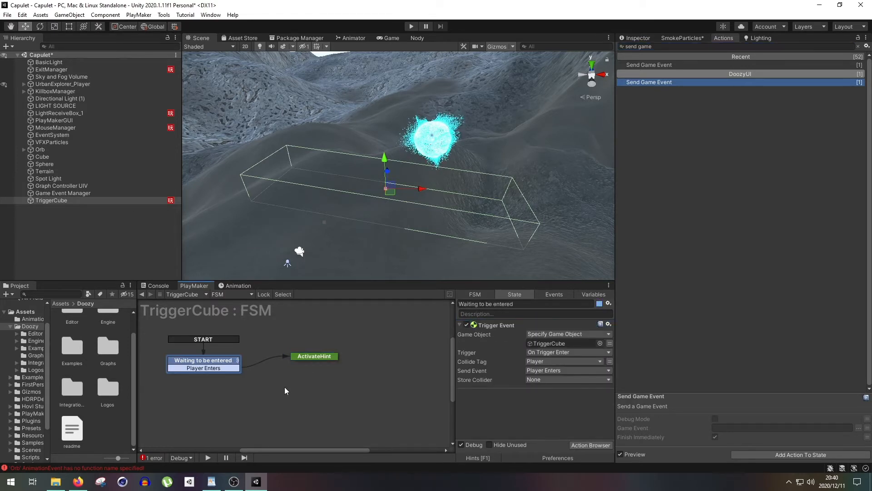
- Play-test the scene by walking the player into TriggerCube to check the ActivateHint transition, and stop the game
{"action": "left_click", "coordinate": [409, 28]}
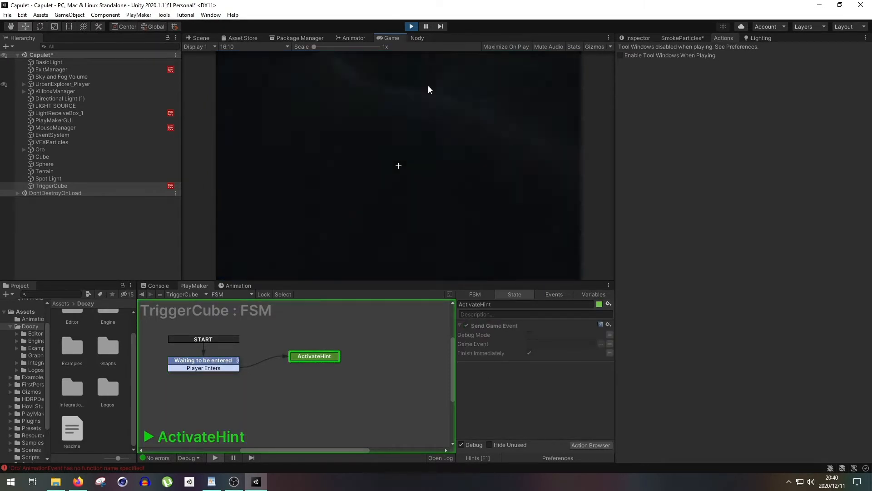
{"action": "left_click", "coordinate": [412, 26]}
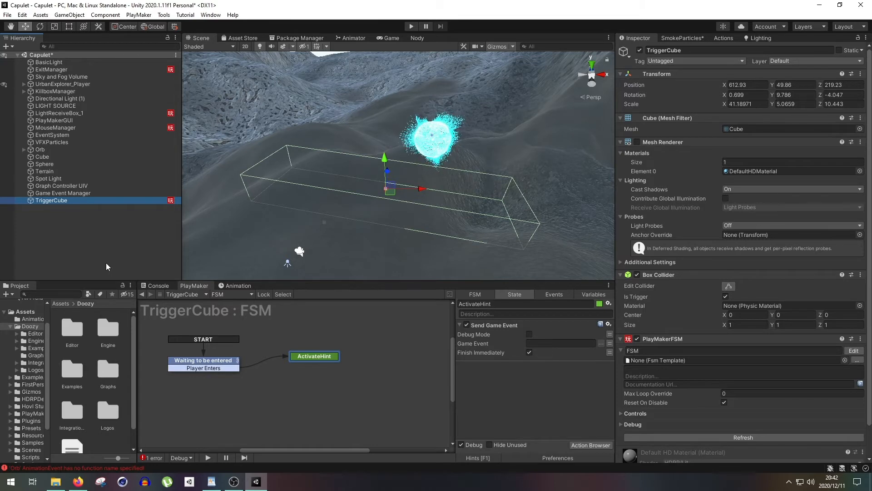
- Create a Doozy UICanvas in the scene and switch to the Game view
{"action": "right_click", "coordinate": [92, 226]}
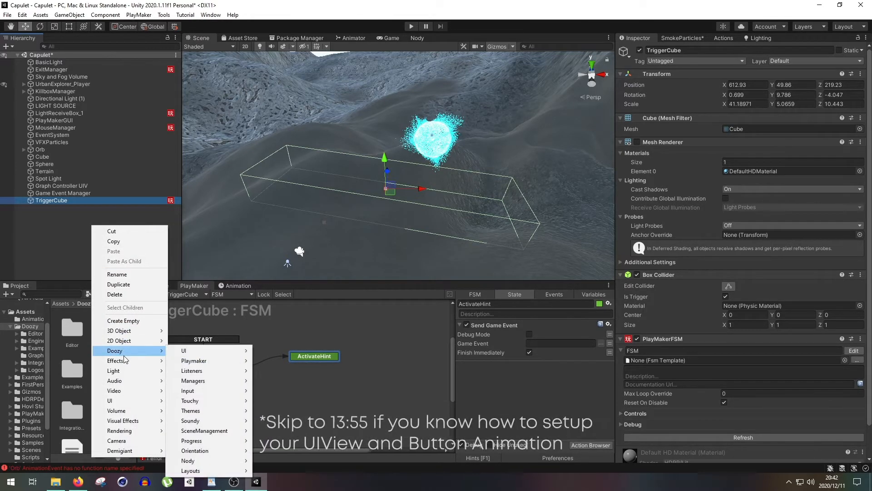
{"action": "mouse_move", "coordinate": [185, 354]}
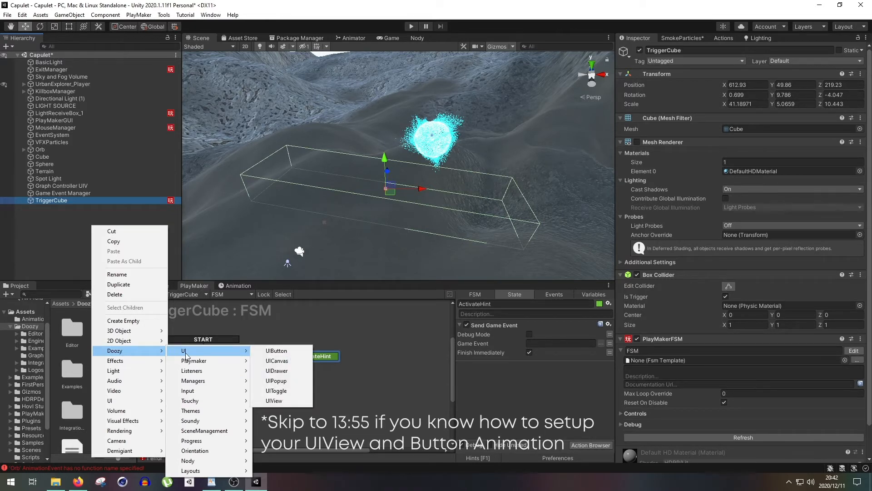
{"action": "left_click", "coordinate": [293, 361]}
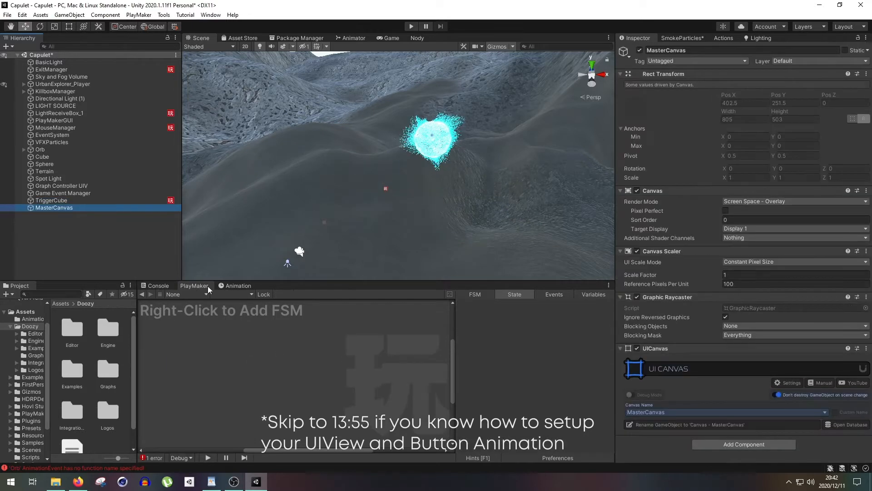
{"action": "left_click", "coordinate": [388, 37]}
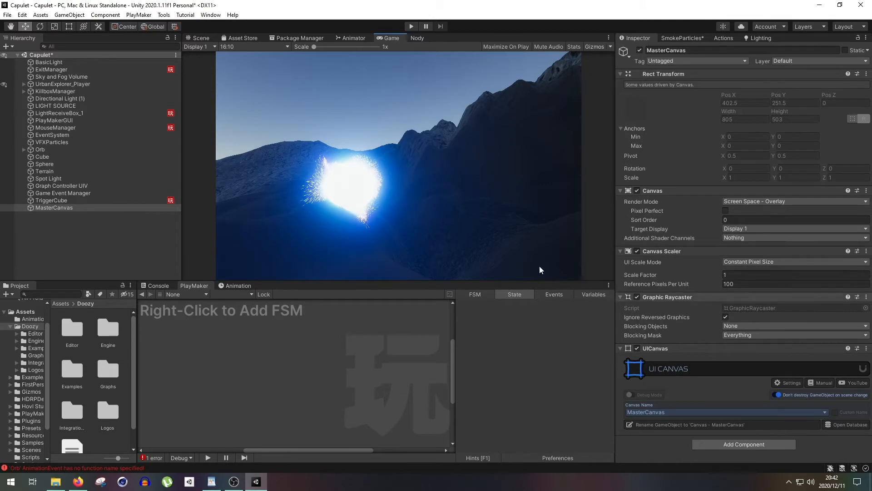
- Add a Doozy UIView as a child of MasterCanvas
{"action": "right_click", "coordinate": [91, 207]}
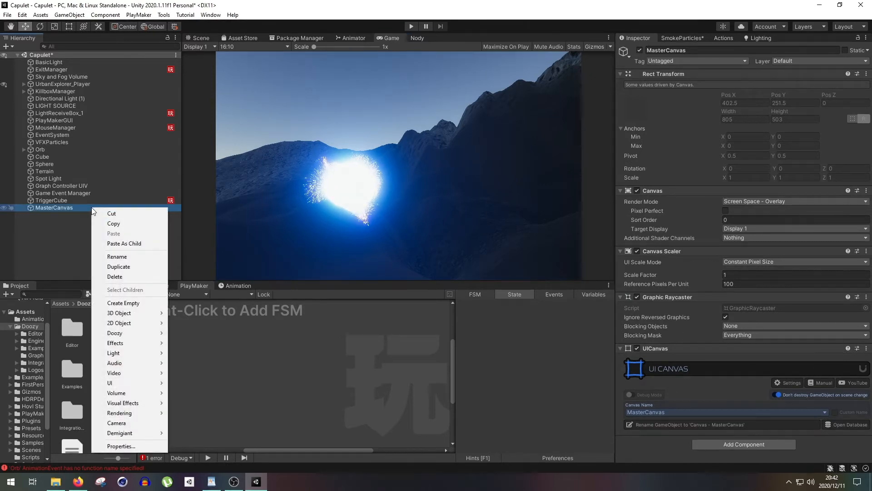
{"action": "mouse_move", "coordinate": [138, 333]}
{"action": "mouse_move", "coordinate": [192, 333]}
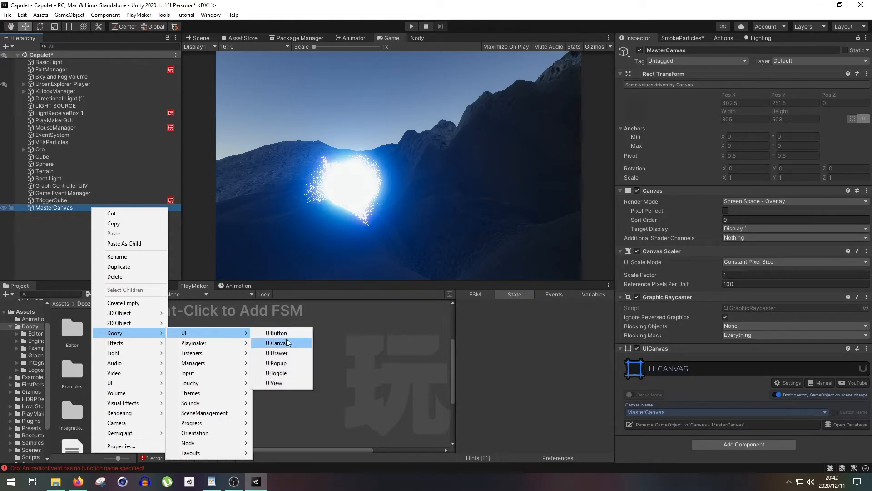
{"action": "left_click", "coordinate": [290, 384]}
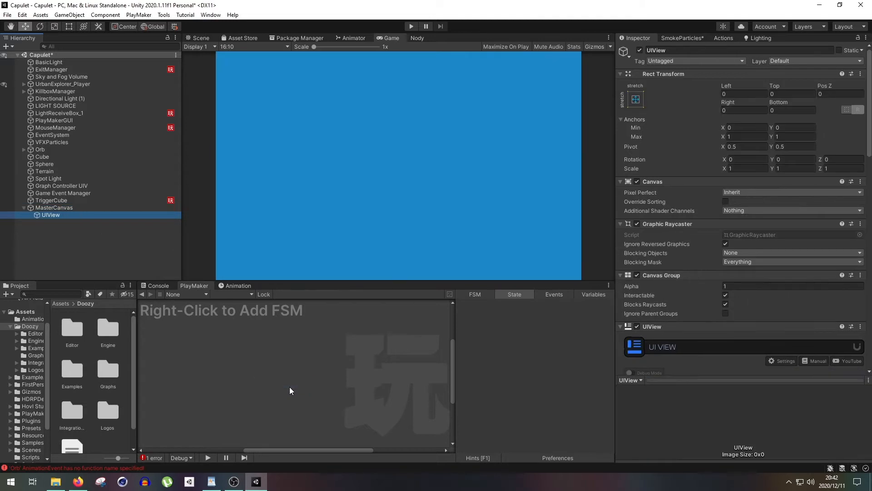
- Set the UIView's Image colour to dark grey 1D1D1D with an alpha of about 208
{"action": "scroll", "coordinate": [713, 348], "scroll_direction": "down", "scroll_amount": 15}
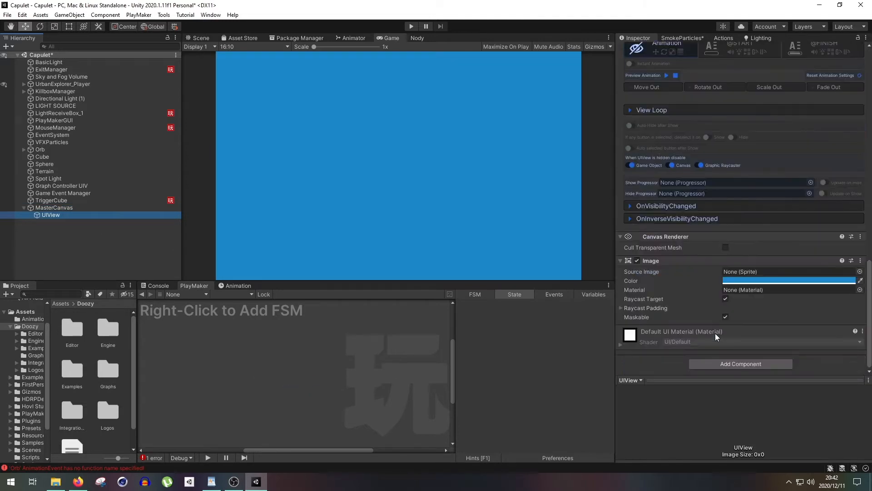
{"action": "left_click", "coordinate": [737, 280]}
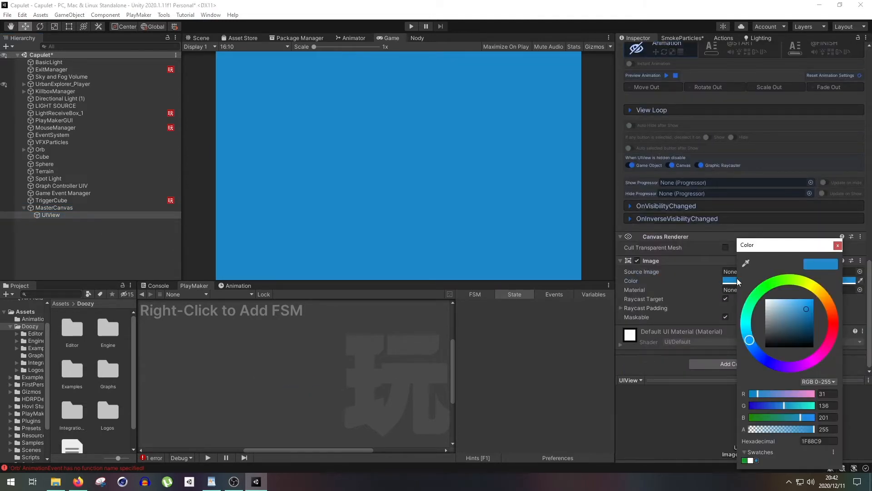
{"action": "left_click_drag", "start_coordinate": [808, 424], "coordinate": [749, 428]}
{"action": "left_click_drag", "start_coordinate": [790, 318], "coordinate": [760, 343]}
{"action": "left_click_drag", "start_coordinate": [750, 429], "coordinate": [802, 429]}
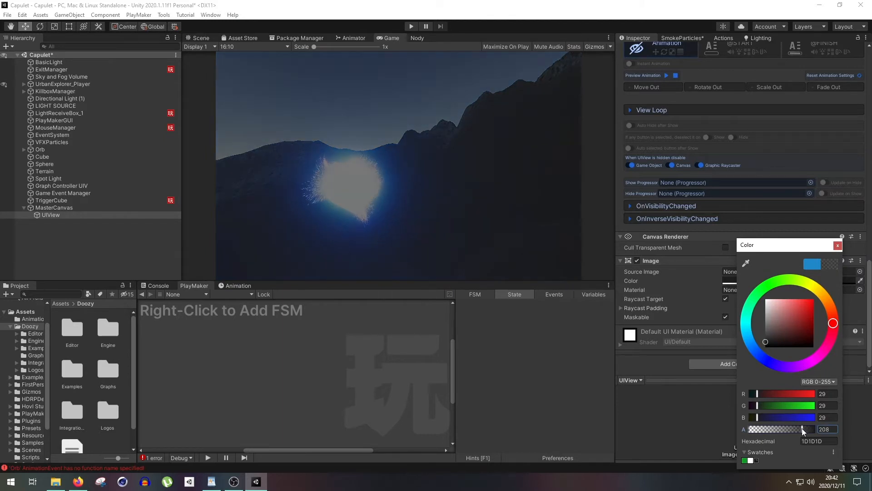
{"action": "left_click", "coordinate": [837, 246]}
{"action": "scroll", "coordinate": [691, 201], "scroll_direction": "up", "scroll_amount": 15}
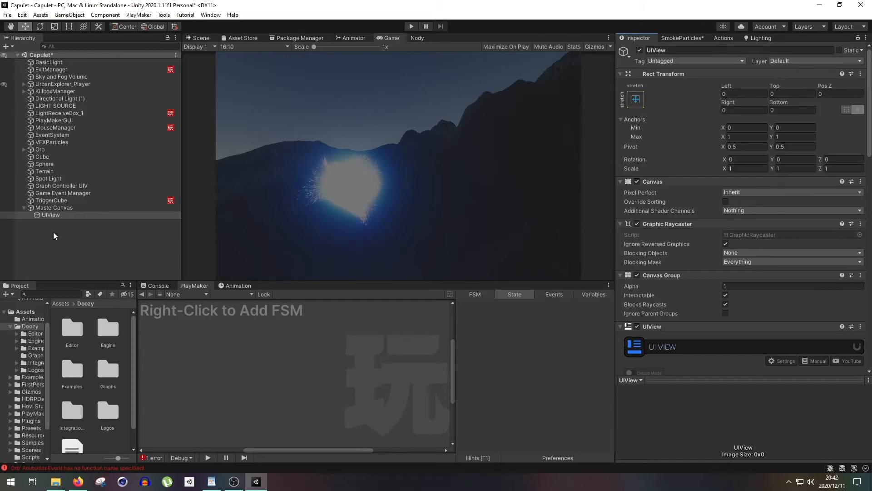
- Add a TextMeshPro text under UIView and set its text to "Danger"
{"action": "right_click", "coordinate": [67, 215]}
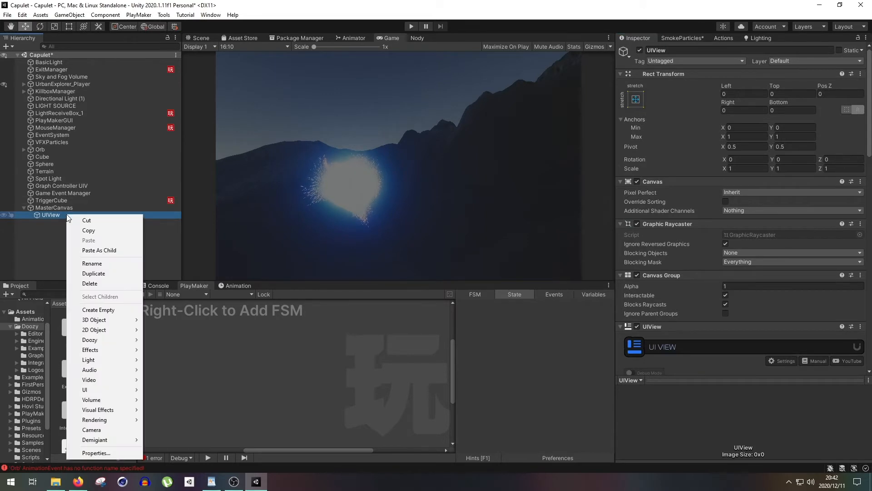
{"action": "right_click", "coordinate": [45, 235]}
{"action": "mouse_move", "coordinate": [68, 410]}
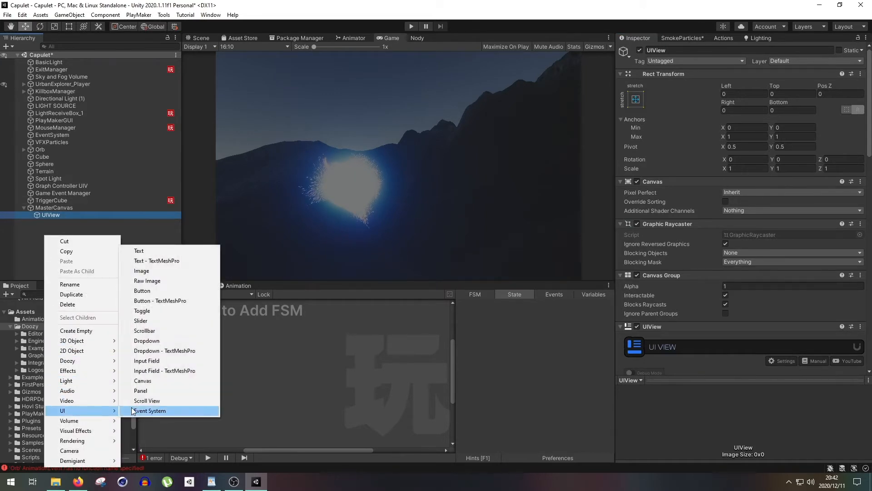
{"action": "left_click", "coordinate": [174, 264]}
{"action": "left_click", "coordinate": [689, 241]}
{"action": "type", "text": "Da"}
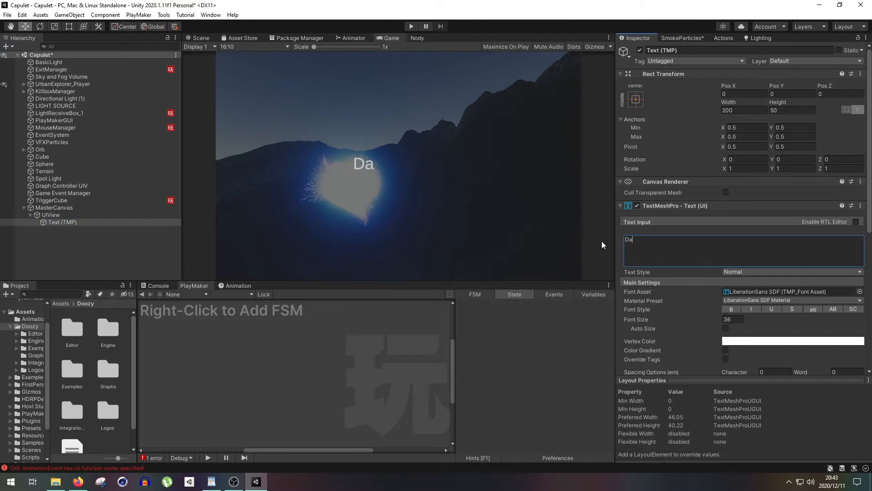
{"action": "type", "text": "nger"}
- Duplicate the Danger text and lower the copy to a Pos Y of about -33.76
{"action": "left_click", "coordinate": [57, 222]}
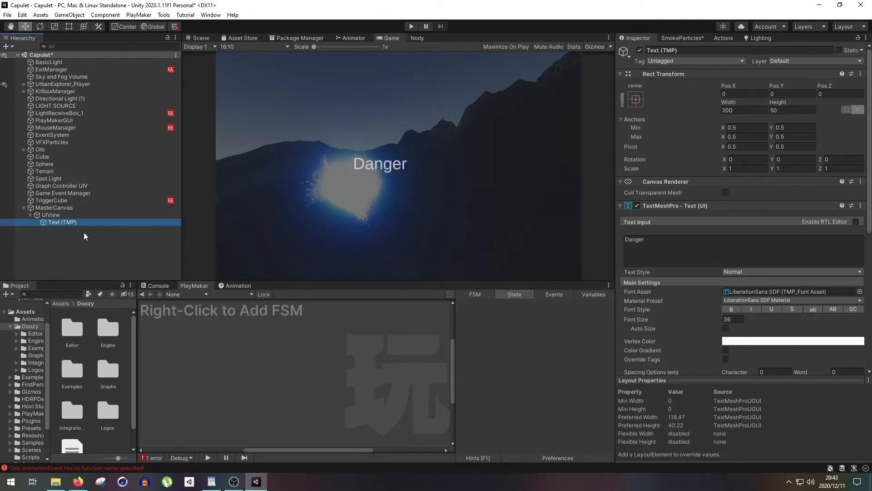
{"action": "key", "text": "ctrl+d"}
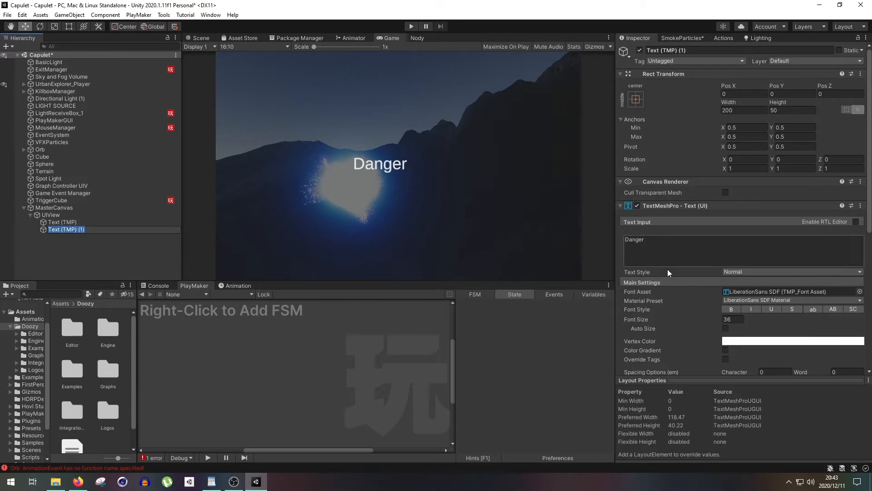
{"action": "left_click_drag", "start_coordinate": [777, 85], "coordinate": [281, 167]}
- Change the copy's text to "Do not get any closer to the orb." and "You will die." with a font size of about 25.92
{"action": "left_click_drag", "start_coordinate": [653, 242], "coordinate": [558, 251]}
{"action": "type", "text": "Do not get"}
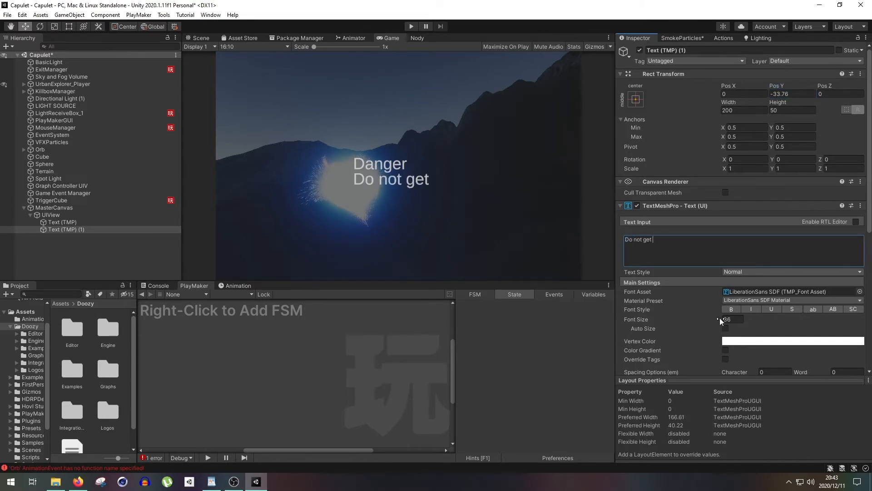
{"action": "left_click_drag", "start_coordinate": [719, 319], "coordinate": [567, 342]}
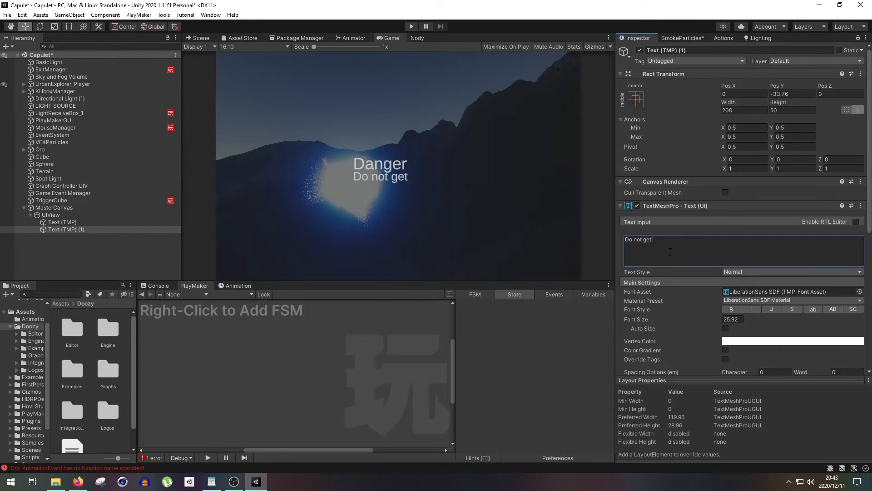
{"action": "type", "text": "loser"}
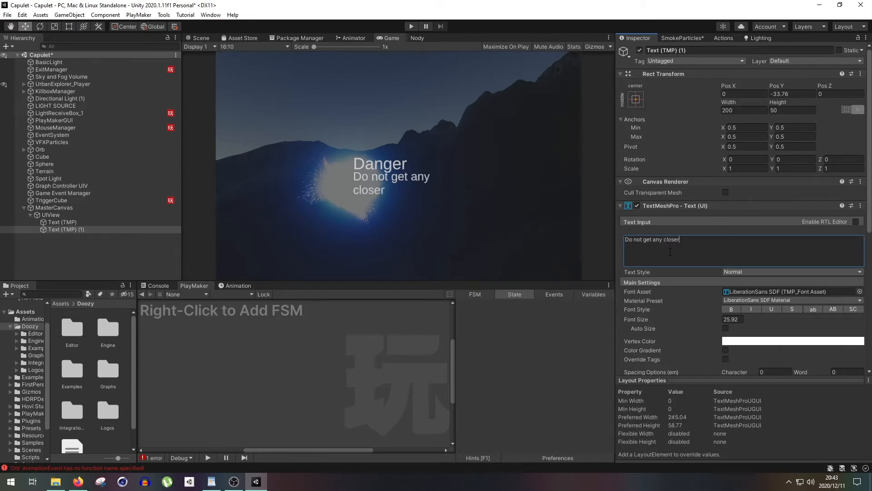
{"action": "type", "text": " to the rorb."}
{"action": "key", "text": "Return"}
{"action": "type", "text": "You will due."}
{"action": "key", "text": "BackSpace"}
{"action": "key", "text": "BackSpace"}
{"action": "key", "text": "BackSpace"}
{"action": "type", "text": "ie."}
{"action": "key", "text": "ctrl+a"}
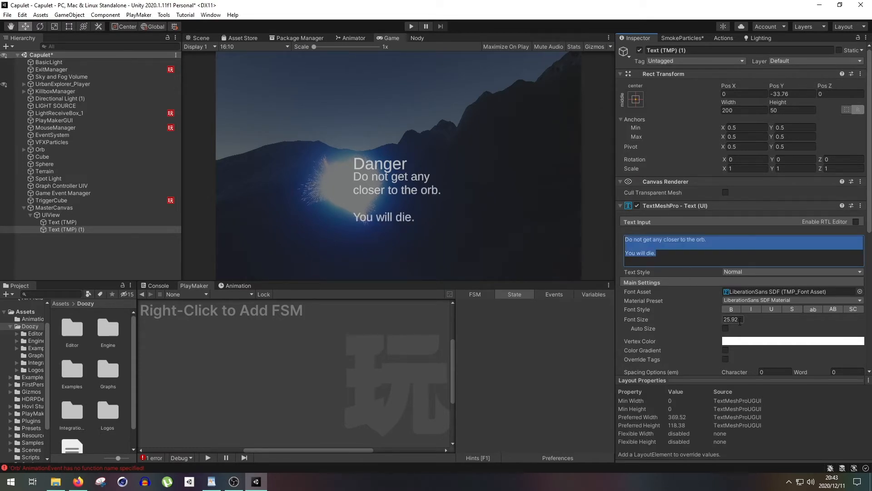
- Centre-align the orb warning text and raise it to a Pos Y of about 109.4
{"action": "scroll", "coordinate": [690, 300], "scroll_direction": "down", "scroll_amount": 5}
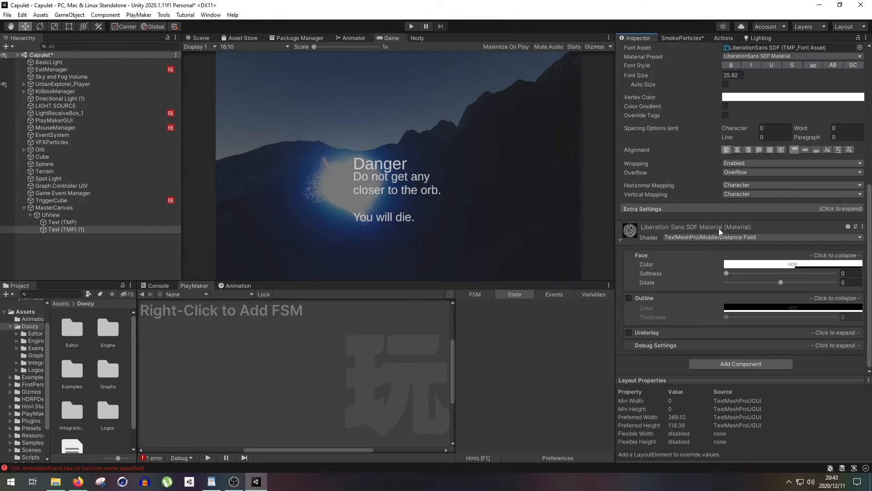
{"action": "left_click", "coordinate": [737, 150]}
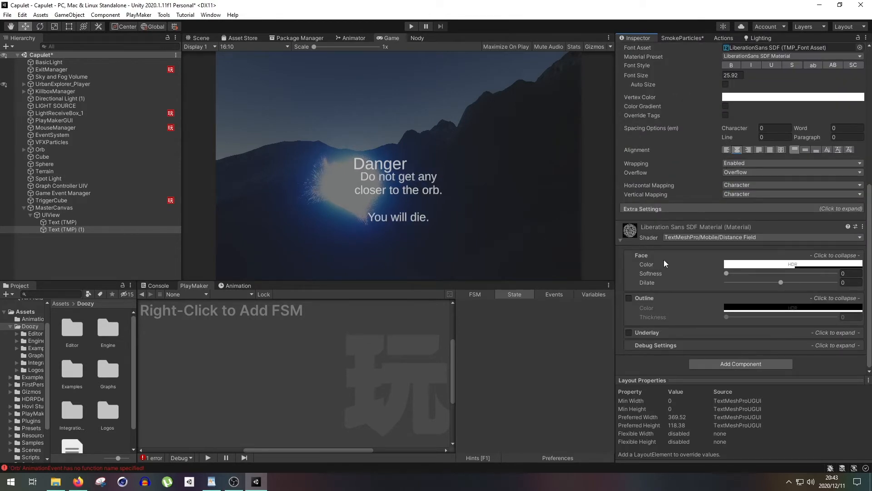
{"action": "scroll", "coordinate": [631, 258], "scroll_direction": "up", "scroll_amount": 5}
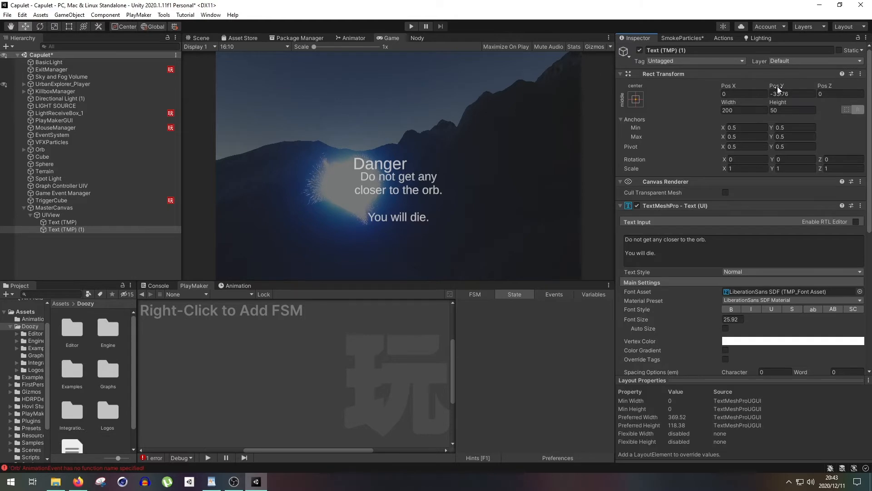
{"action": "left_click_drag", "start_coordinate": [778, 87], "coordinate": [209, 140]}
- Position the Danger text above the warning at about Pos X 35.47 and Pos Y 148.9
{"action": "left_click", "coordinate": [82, 222]}
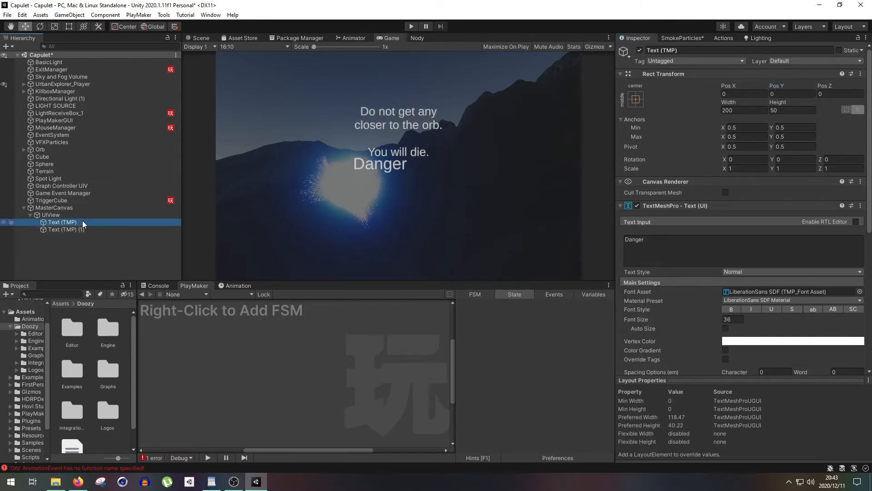
{"action": "left_click_drag", "start_coordinate": [782, 86], "coordinate": [342, 120]}
{"action": "left_click_drag", "start_coordinate": [729, 86], "coordinate": [403, 126]}
- Rename the Danger text object as DangerText
{"action": "right_click", "coordinate": [94, 222]}
{"action": "left_click", "coordinate": [146, 271]}
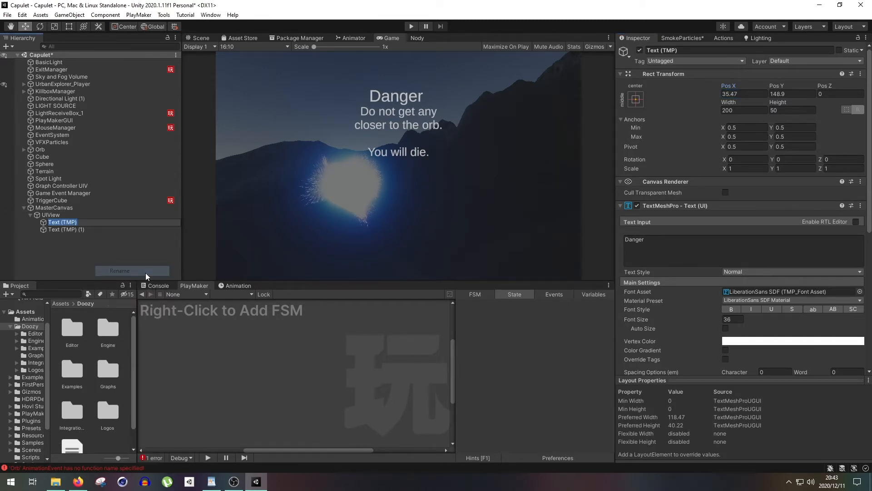
{"action": "type", "text": "DangerText"}
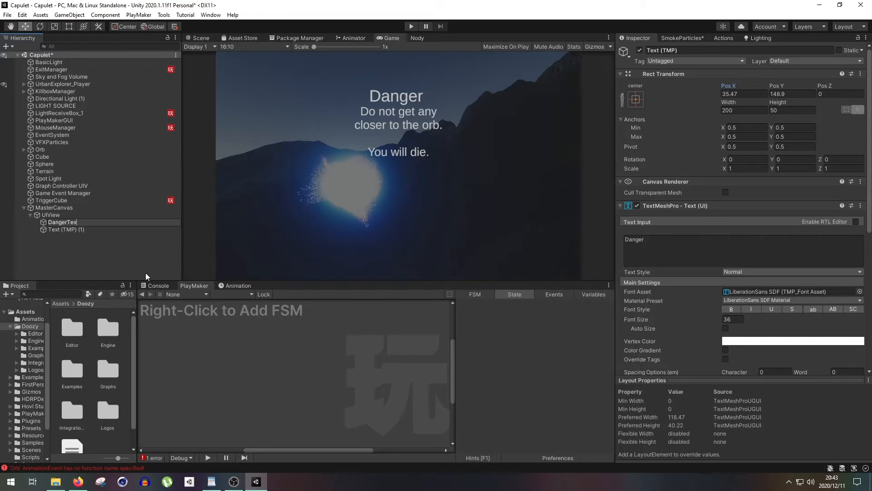
{"action": "key", "text": "Return"}
- Rename the second text object as WarningText
{"action": "right_click", "coordinate": [99, 227]}
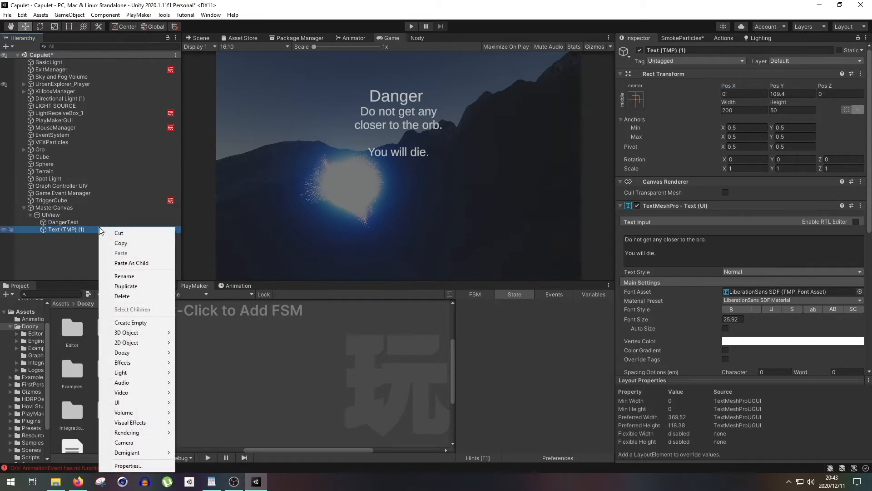
{"action": "left_click", "coordinate": [121, 272]}
{"action": "type", "text": "Info"}
{"action": "key", "text": "BackSpace"}
{"action": "key", "text": "BackSpace"}
{"action": "key", "text": "BackSpace"}
{"action": "key", "text": "BackSpace"}
{"action": "type", "text": "WarningText"}
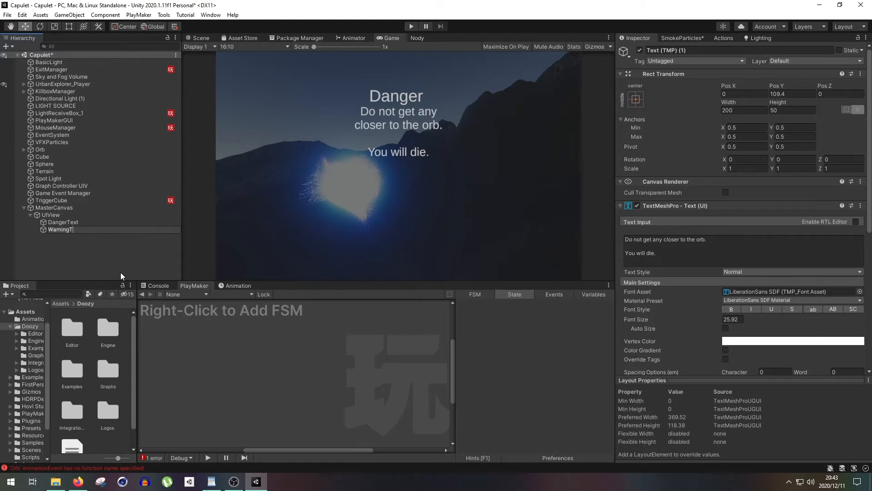
{"action": "key", "text": "Return"}
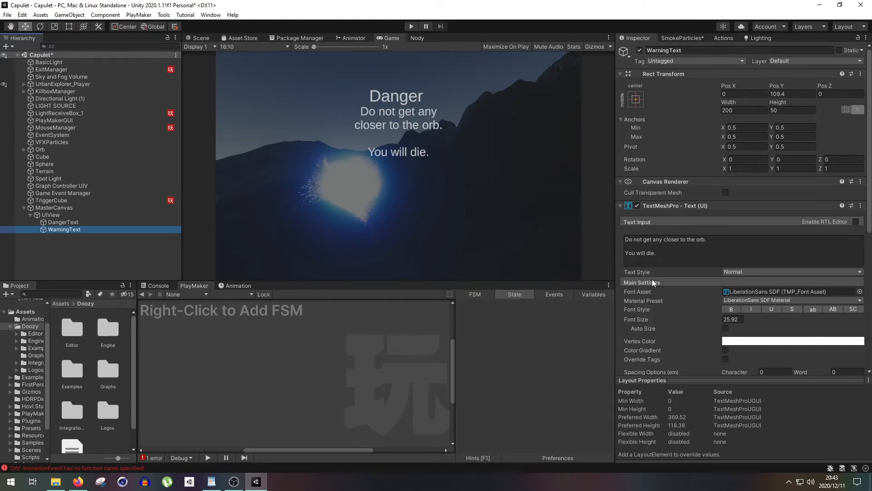
- Reduce WarningText's font size to about 22.7 and lower it to a Pos Y of about 77.5
{"action": "left_click_drag", "start_coordinate": [716, 317], "coordinate": [536, 325]}
{"action": "left_click_drag", "start_coordinate": [782, 86], "coordinate": [689, 96]}
{"action": "left_click_drag", "start_coordinate": [705, 324], "coordinate": [732, 314]}
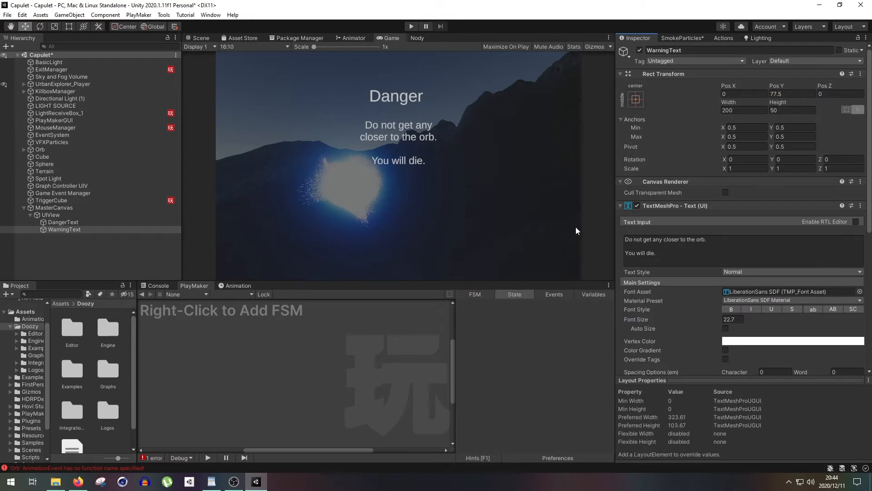
- Lower DangerText to Pos Y 123, and select the UIView and collapse its children in the hierarchy
{"action": "left_click", "coordinate": [119, 214]}
{"action": "left_click", "coordinate": [119, 222]}
{"action": "left_click_drag", "start_coordinate": [771, 86], "coordinate": [673, 104]}
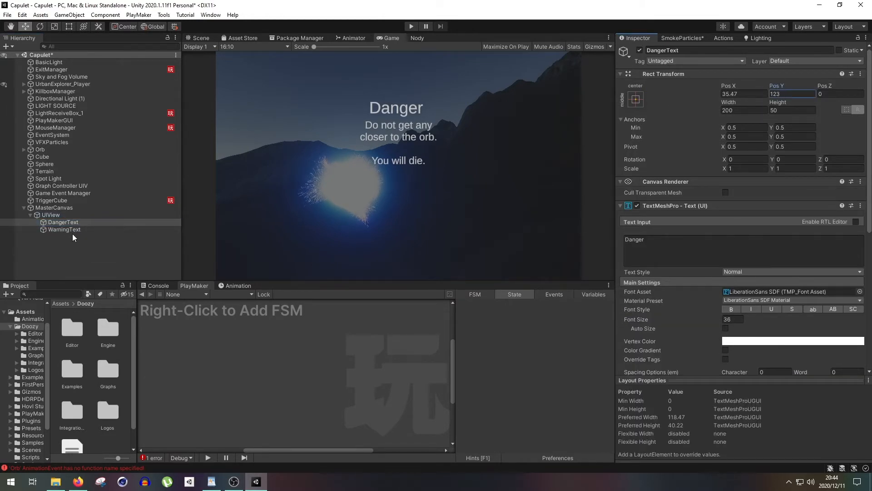
{"action": "left_click", "coordinate": [50, 214]}
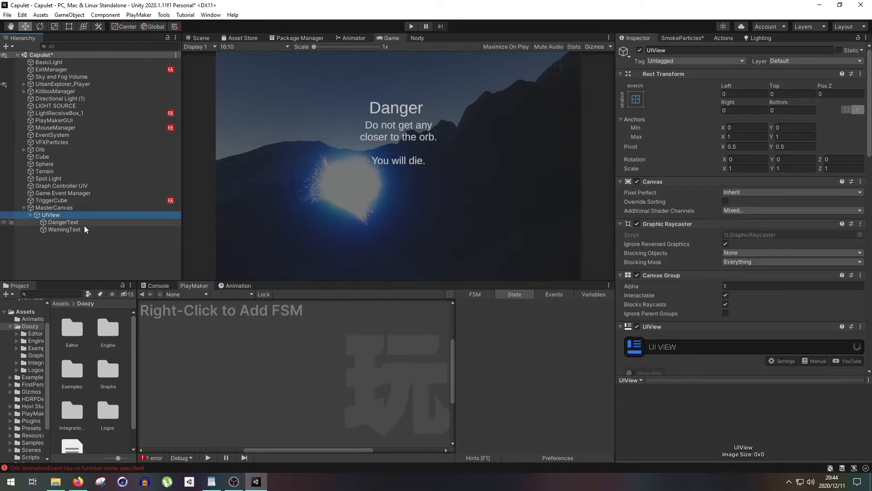
{"action": "left_click", "coordinate": [28, 216]}
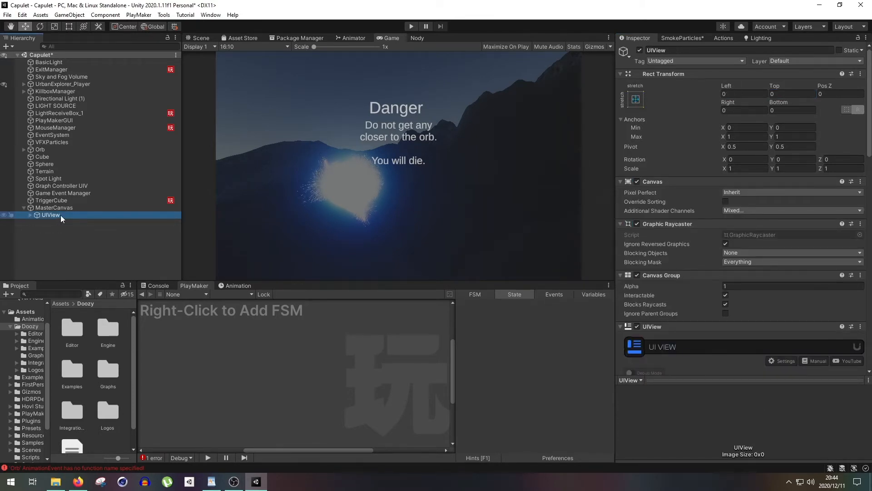
- Add a Doozy UIButton under the UIView and lower it to a Pos Y of about -27.1
{"action": "right_click", "coordinate": [61, 214]}
{"action": "mouse_move", "coordinate": [87, 341]}
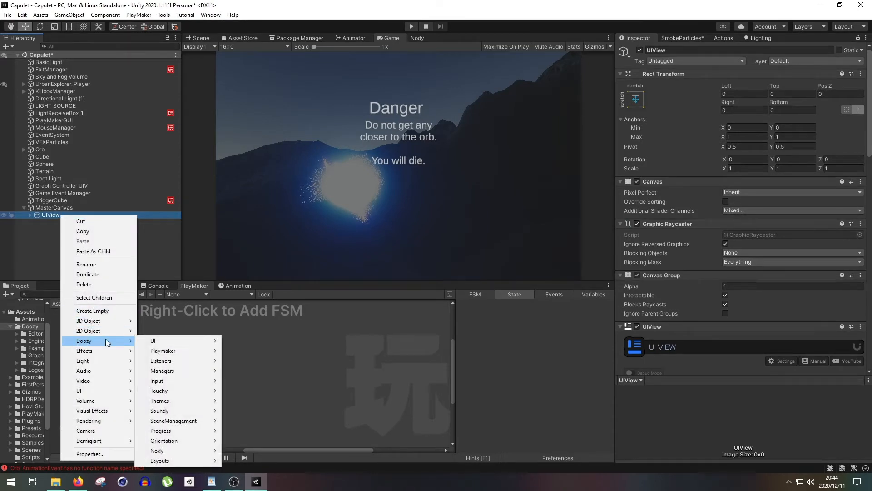
{"action": "mouse_move", "coordinate": [168, 339]}
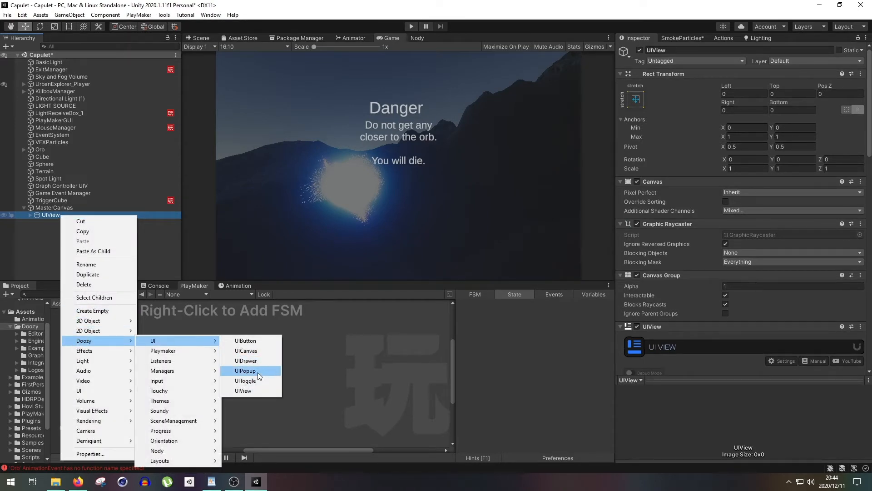
{"action": "left_click", "coordinate": [260, 341]}
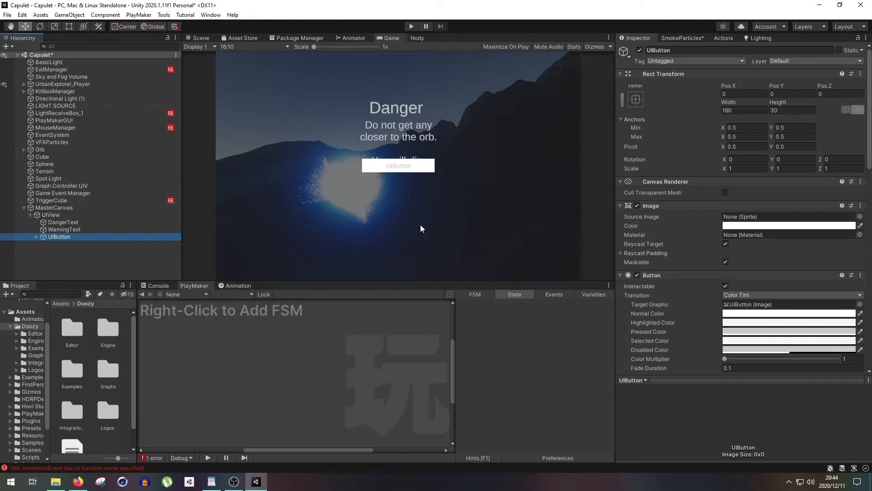
{"action": "left_click_drag", "start_coordinate": [776, 85], "coordinate": [757, 99]}
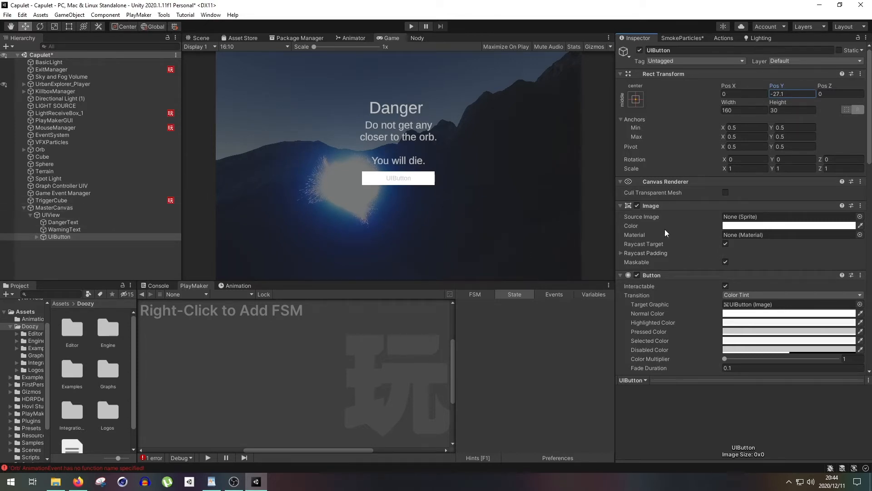
- Set the UIButton's label text to "Confirm."
{"action": "scroll", "coordinate": [664, 229], "scroll_direction": "down", "scroll_amount": 15}
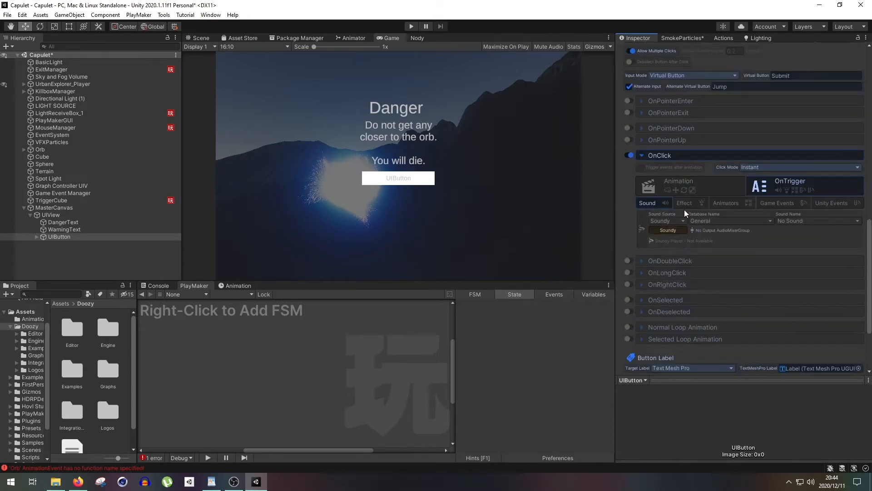
{"action": "scroll", "coordinate": [685, 211], "scroll_direction": "up", "scroll_amount": 15}
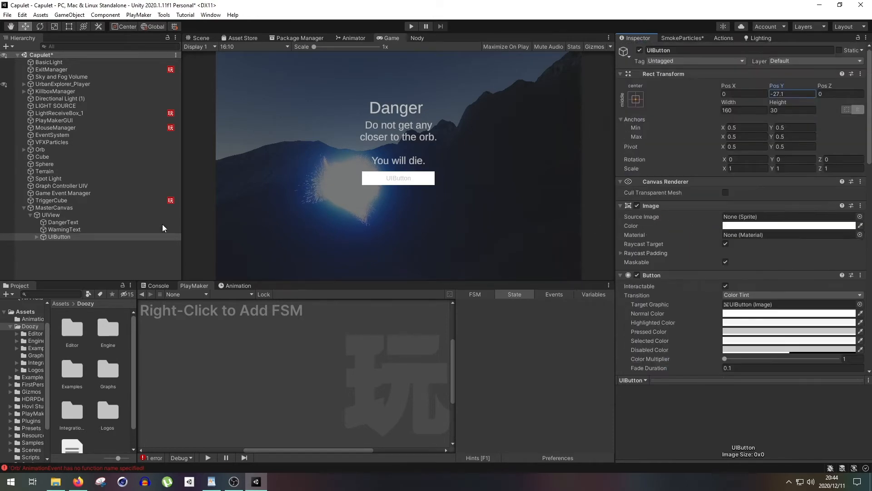
{"action": "scroll", "coordinate": [639, 247], "scroll_direction": "down", "scroll_amount": 15}
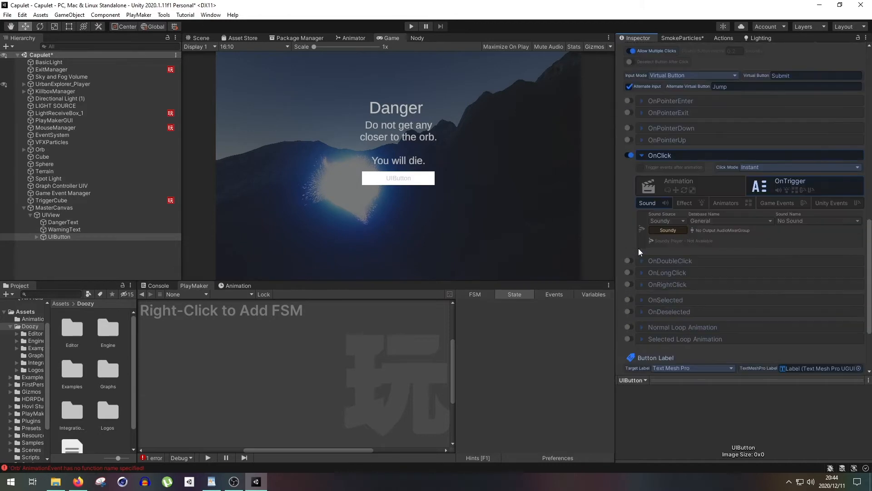
{"action": "scroll", "coordinate": [639, 248], "scroll_direction": "down", "scroll_amount": 5}
{"action": "left_click_drag", "start_coordinate": [657, 291], "coordinate": [547, 278]}
{"action": "type", "text": "Confirm."}
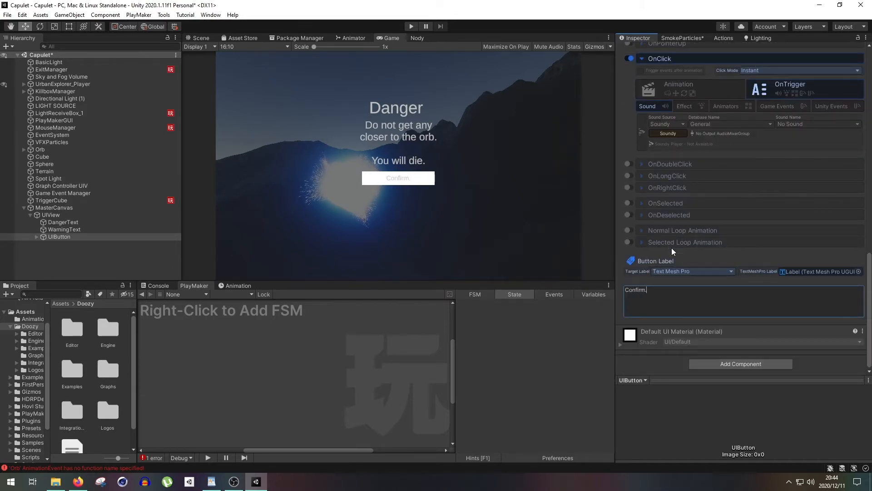
{"action": "scroll", "coordinate": [672, 245], "scroll_direction": "up", "scroll_amount": 20}
{"action": "left_click", "coordinate": [40, 238]}
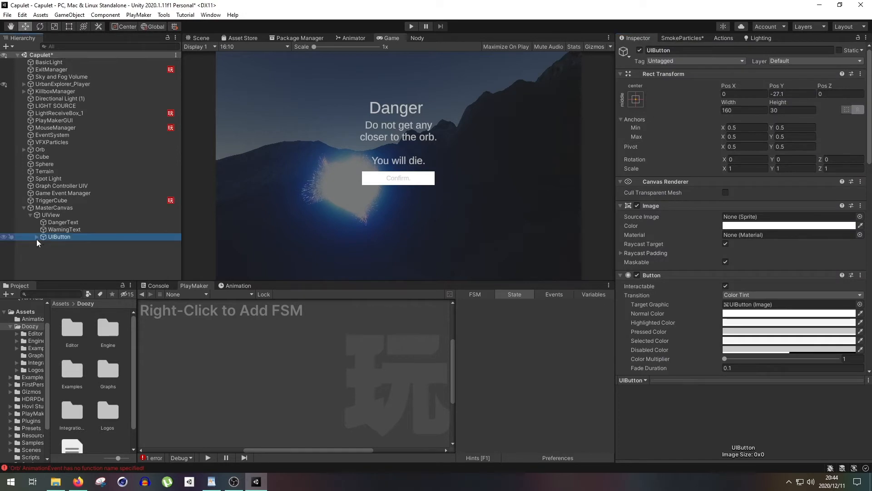
- Assign the teal label icon to the UIView object
{"action": "left_click", "coordinate": [66, 214]}
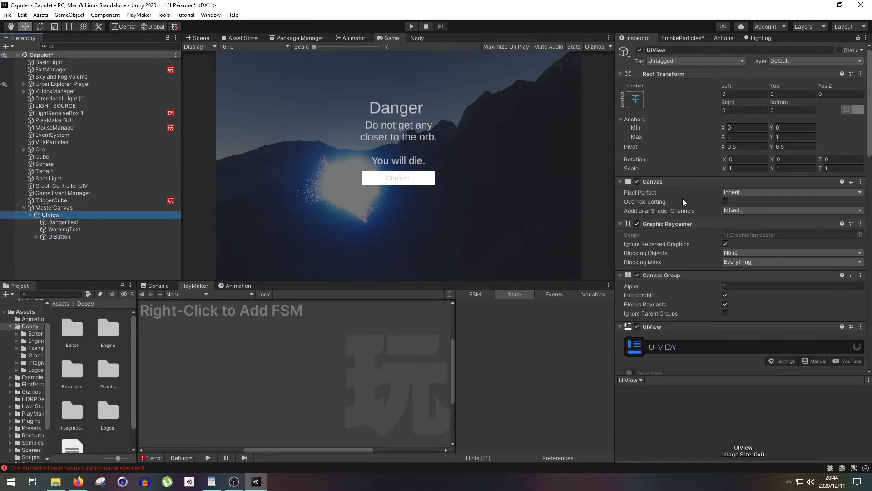
{"action": "left_click", "coordinate": [626, 55]}
{"action": "left_click", "coordinate": [659, 75]}
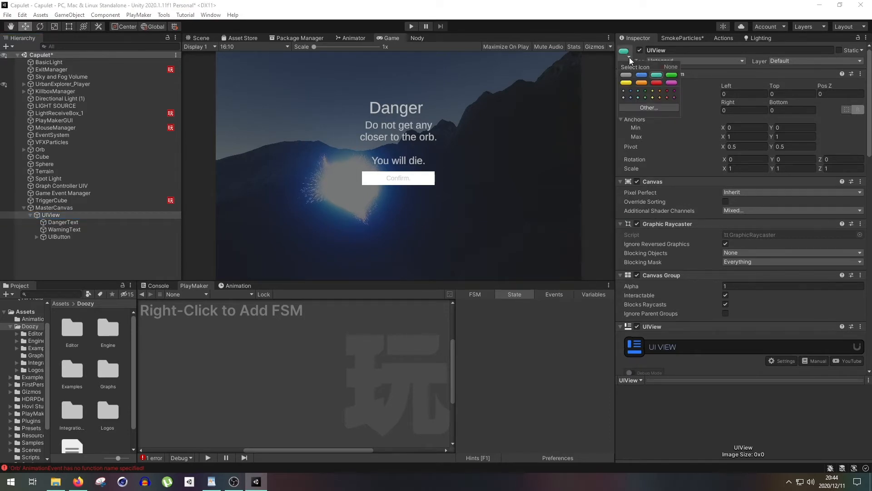
{"action": "left_click", "coordinate": [679, 169]}
- Rename the UIView's GameObject to View - Unnamed
{"action": "scroll", "coordinate": [691, 206], "scroll_direction": "down", "scroll_amount": 3}
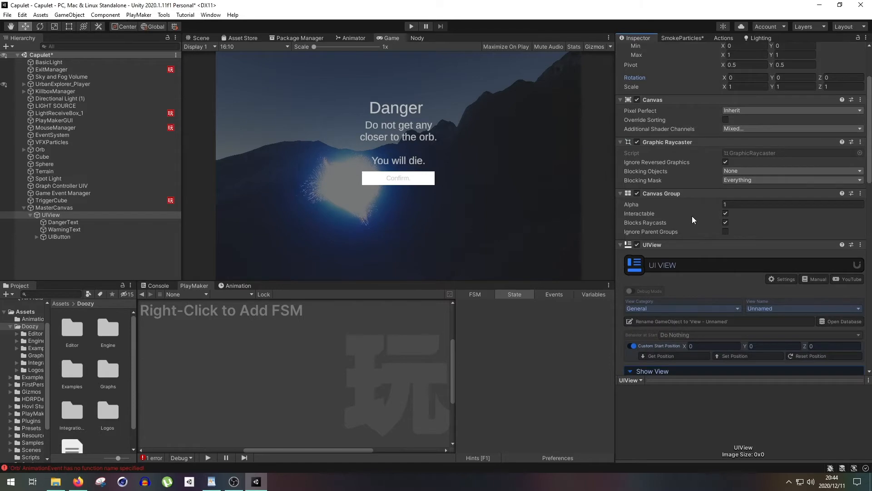
{"action": "scroll", "coordinate": [691, 216], "scroll_direction": "down", "scroll_amount": 3}
{"action": "left_click", "coordinate": [672, 226]}
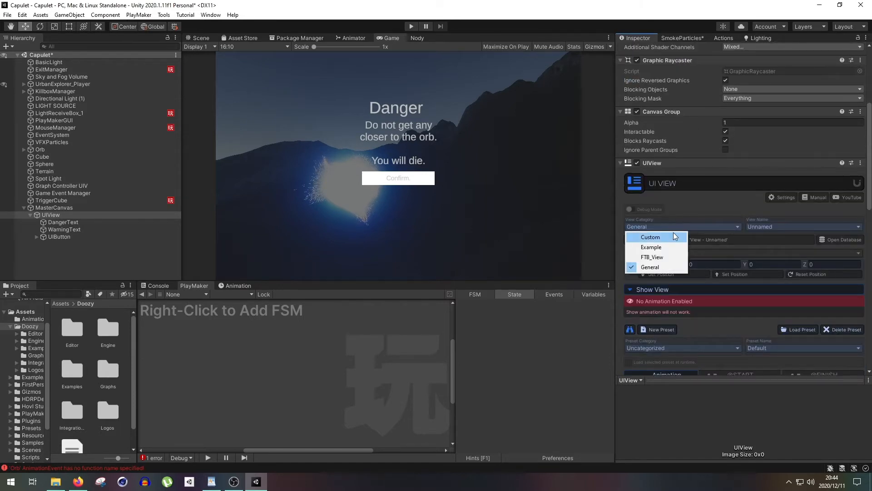
{"action": "left_click", "coordinate": [700, 213]}
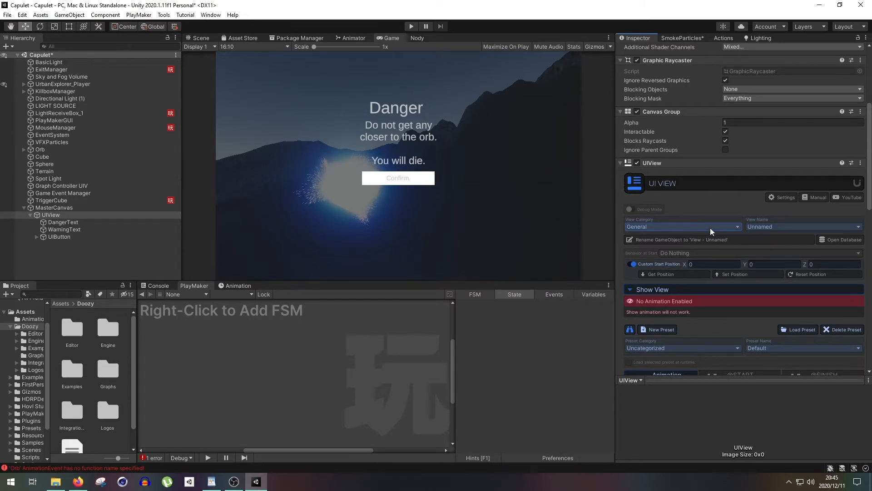
{"action": "left_click", "coordinate": [692, 243]}
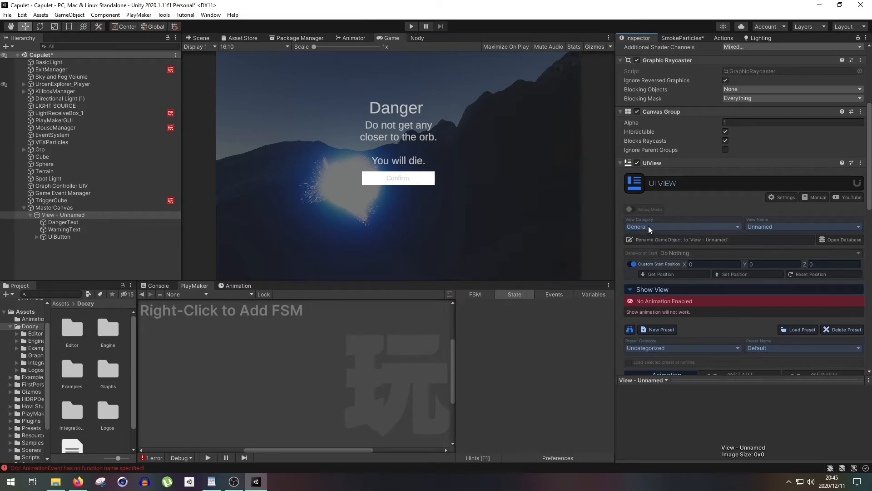
- Set the UIView's View Category to FTB_View and check the view names available in it
{"action": "left_click", "coordinate": [161, 15]}
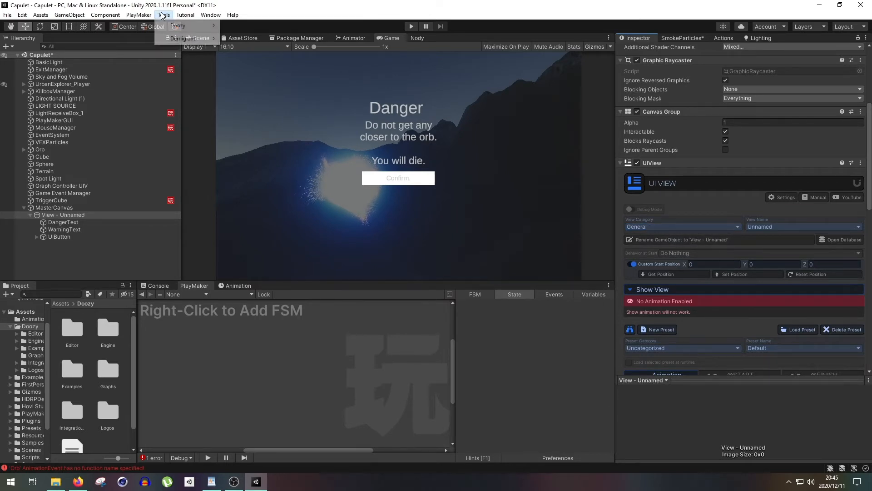
{"action": "mouse_move", "coordinate": [174, 25]}
{"action": "left_click", "coordinate": [254, 25]}
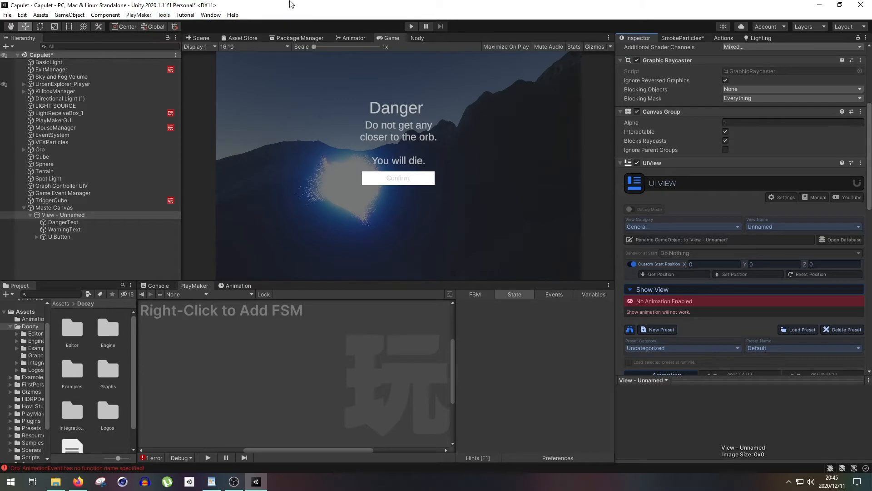
{"action": "left_click", "coordinate": [652, 227]}
{"action": "left_click", "coordinate": [662, 258]}
{"action": "left_click", "coordinate": [756, 227]}
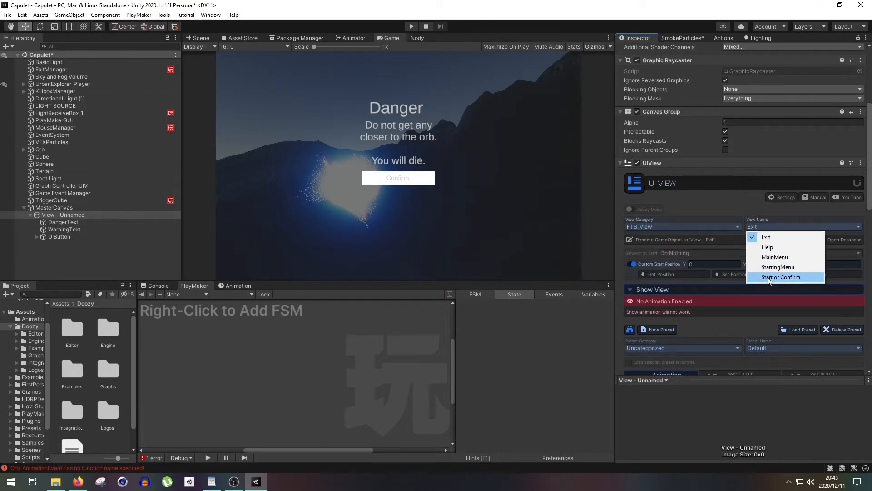
{"action": "key", "text": "Escape"}
- Add a DangerView entry to the FTB_View category in the Doozy views database
{"action": "left_click", "coordinate": [164, 15]}
{"action": "mouse_move", "coordinate": [181, 25]}
{"action": "left_click", "coordinate": [244, 26]}
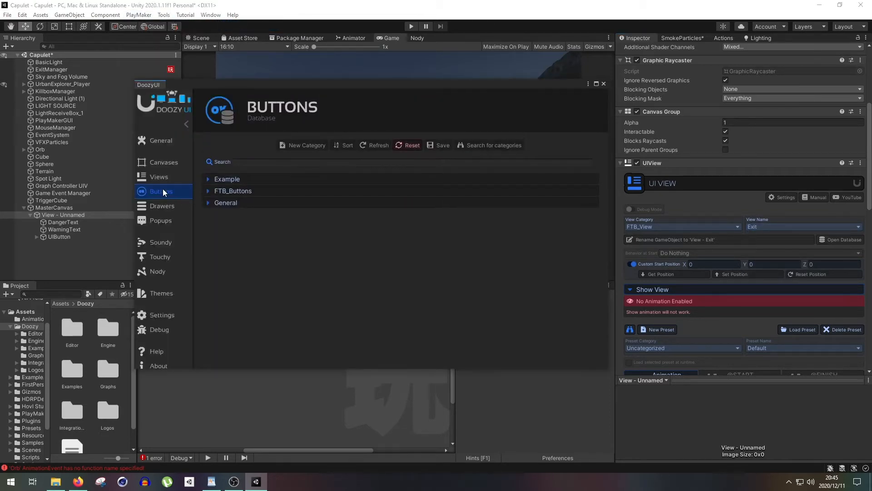
{"action": "left_click", "coordinate": [179, 180]}
{"action": "left_click", "coordinate": [209, 190]}
{"action": "left_click", "coordinate": [594, 246]}
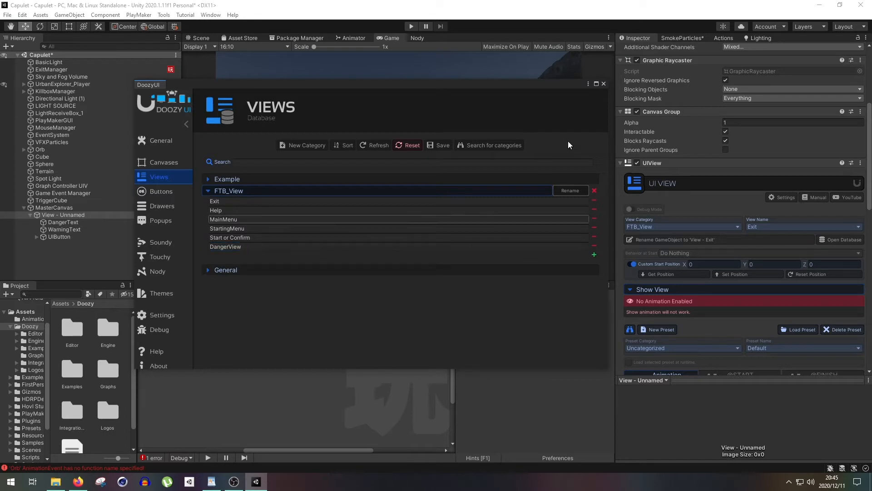
{"action": "left_click", "coordinate": [607, 87]}
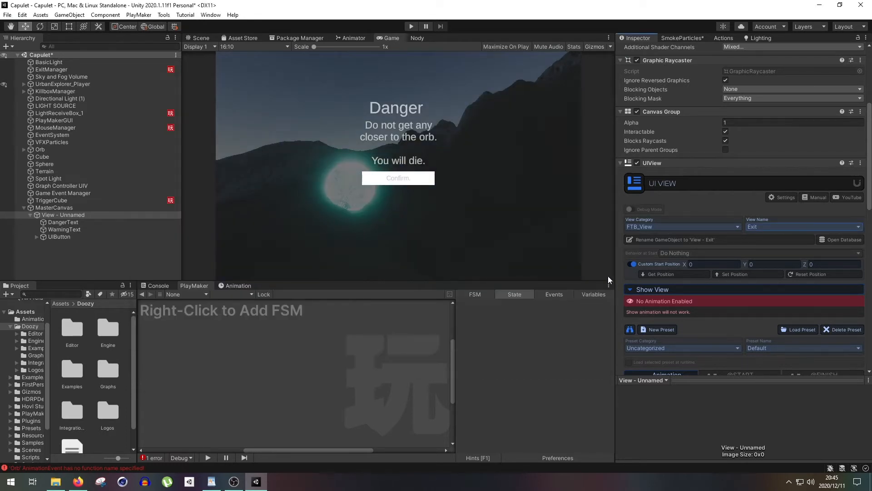
- Assign the view name DangerView with a matching GameObject name, and set its Behavior at Start to Hide
{"action": "left_click", "coordinate": [759, 227]}
{"action": "left_click", "coordinate": [766, 287]}
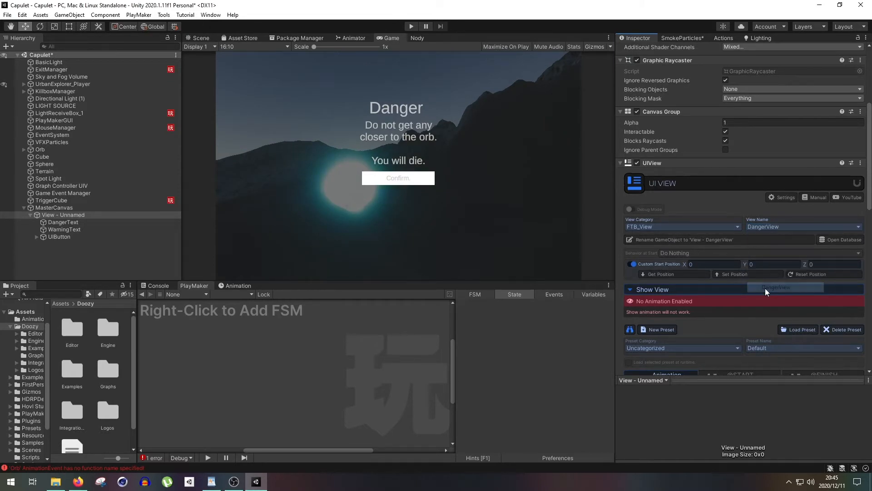
{"action": "left_click", "coordinate": [688, 241]}
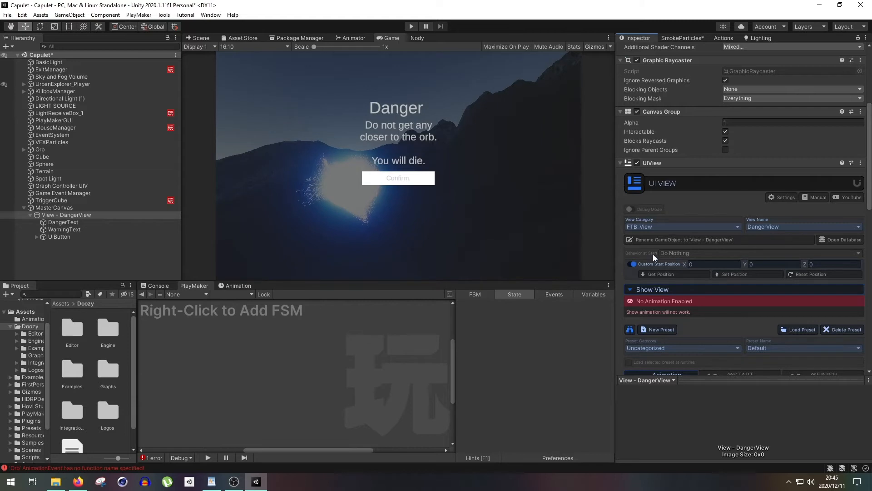
{"action": "left_click", "coordinate": [667, 253]}
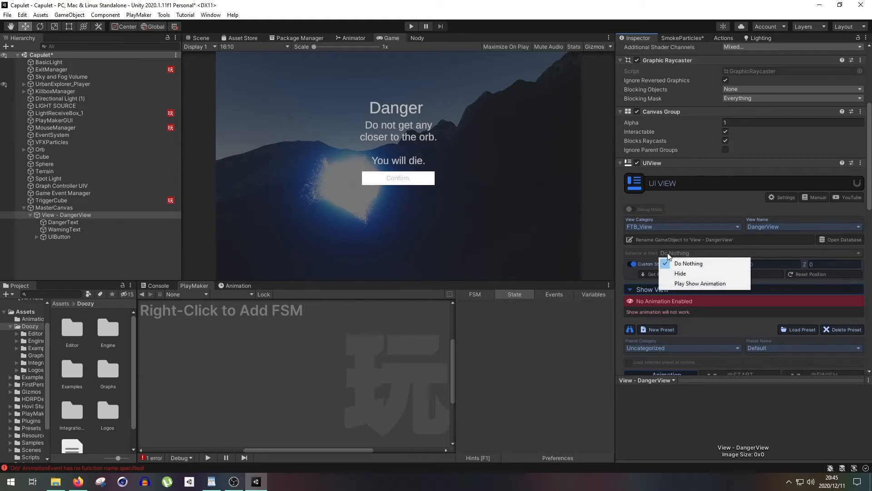
{"action": "left_click", "coordinate": [691, 273]}
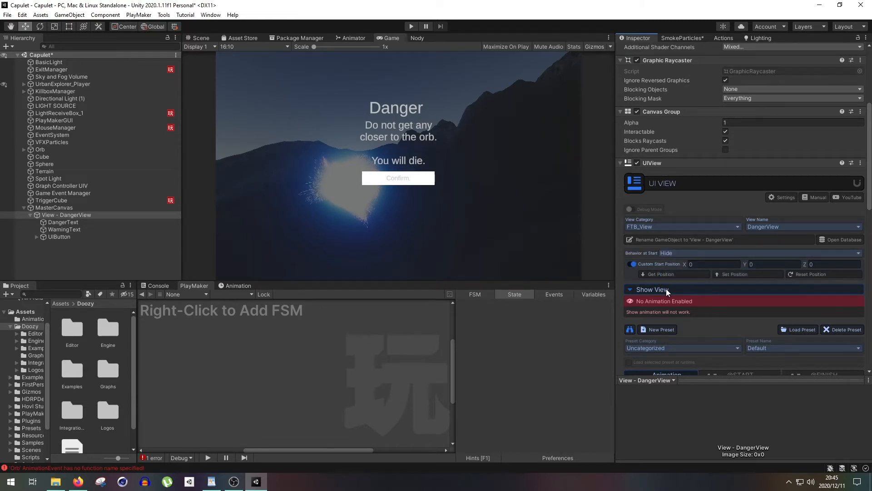
- Give Show View the Fade / InNormal preset with a duration of 1, and enable loading the preset at runtime
{"action": "scroll", "coordinate": [664, 312], "scroll_direction": "down", "scroll_amount": 5}
{"action": "left_click", "coordinate": [659, 184]}
{"action": "left_click", "coordinate": [657, 205]}
{"action": "left_click", "coordinate": [774, 184]}
{"action": "left_click", "coordinate": [772, 225]}
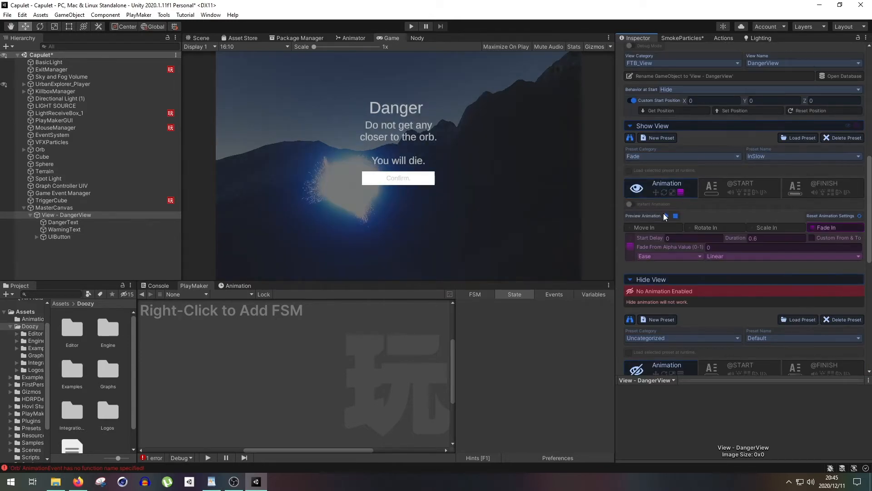
{"action": "type", "text": "1"}
{"action": "left_click", "coordinate": [629, 171]}
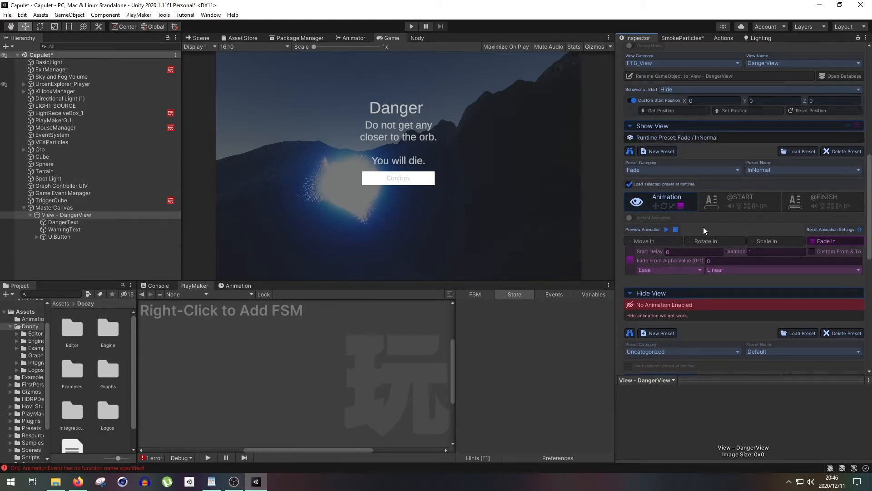
- Load the Slide / BounceToLeft preset for Hide View and preview its animation
{"action": "scroll", "coordinate": [704, 228], "scroll_direction": "down", "scroll_amount": 6}
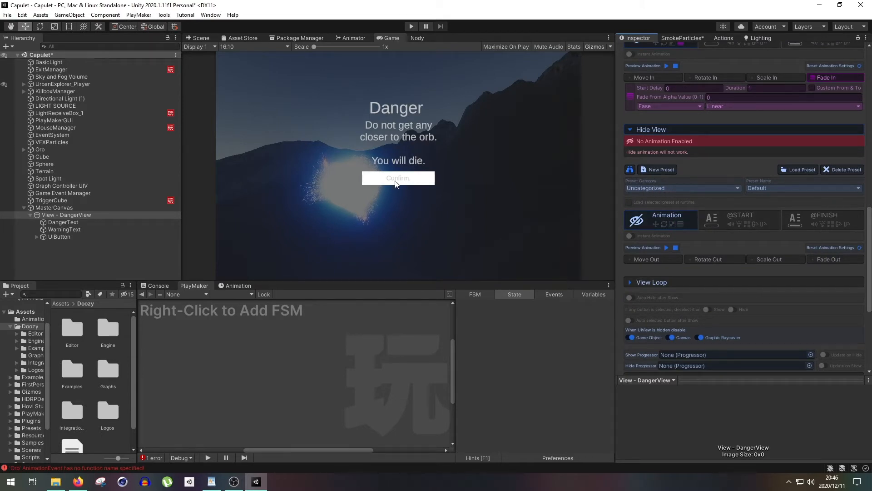
{"action": "left_click", "coordinate": [671, 188]}
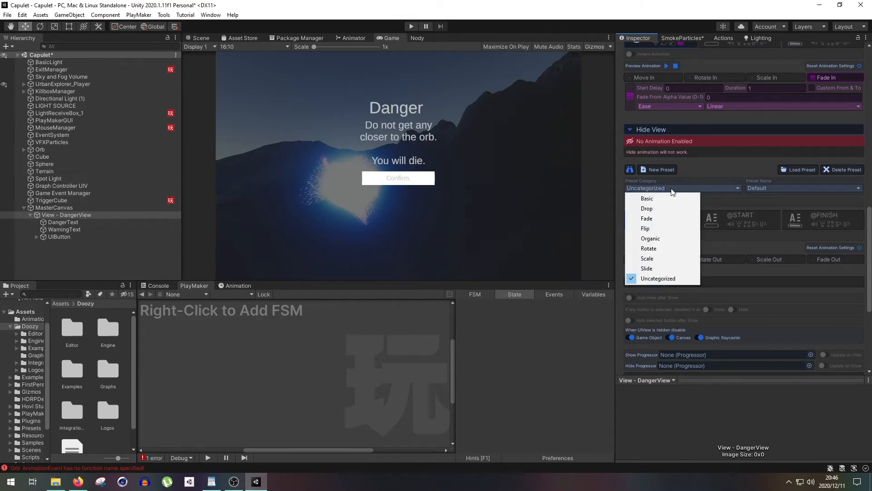
{"action": "left_click", "coordinate": [650, 265]}
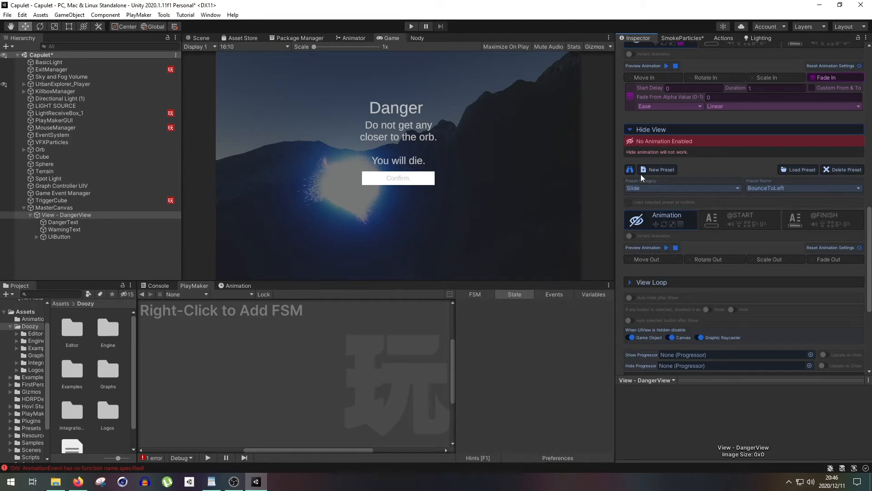
{"action": "left_click", "coordinate": [767, 189]}
{"action": "left_click", "coordinate": [795, 171]}
{"action": "left_click", "coordinate": [802, 170]}
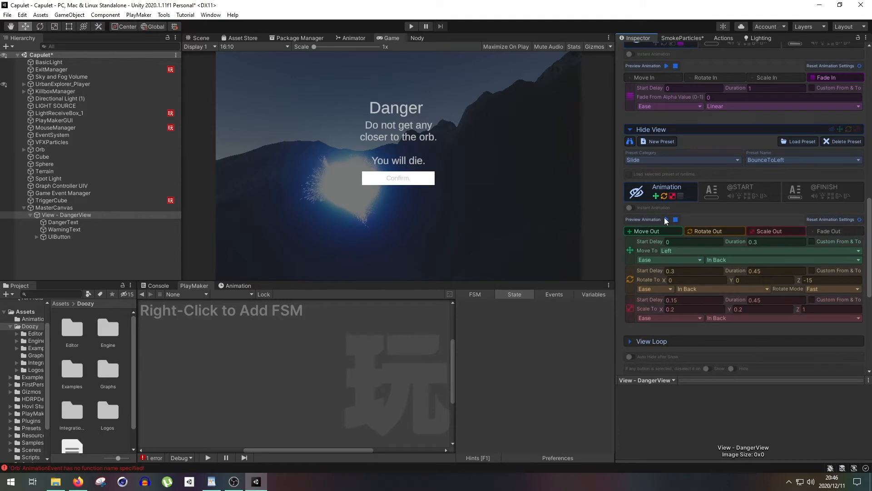
{"action": "left_click", "coordinate": [667, 219]}
- Toggle deselecting any selected button on Hide for the DangerView, and select the UIButton
{"action": "scroll", "coordinate": [716, 221], "scroll_direction": "up", "scroll_amount": 3}
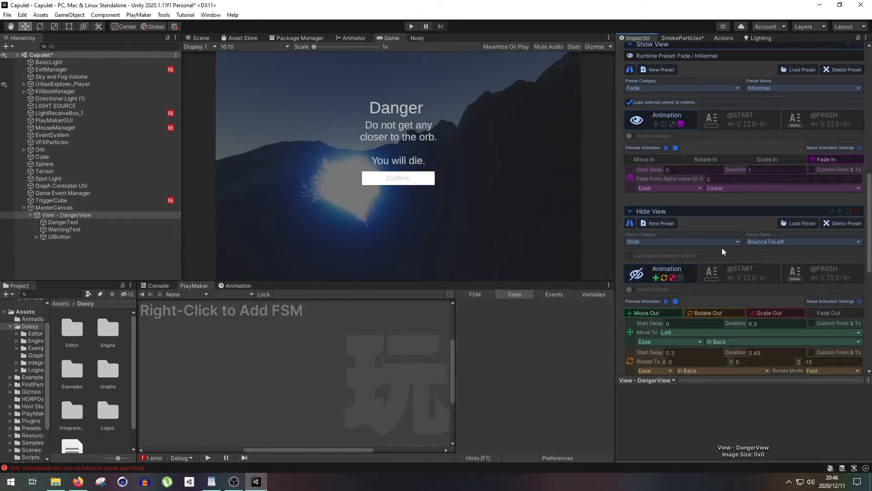
{"action": "scroll", "coordinate": [722, 249], "scroll_direction": "down", "scroll_amount": 9}
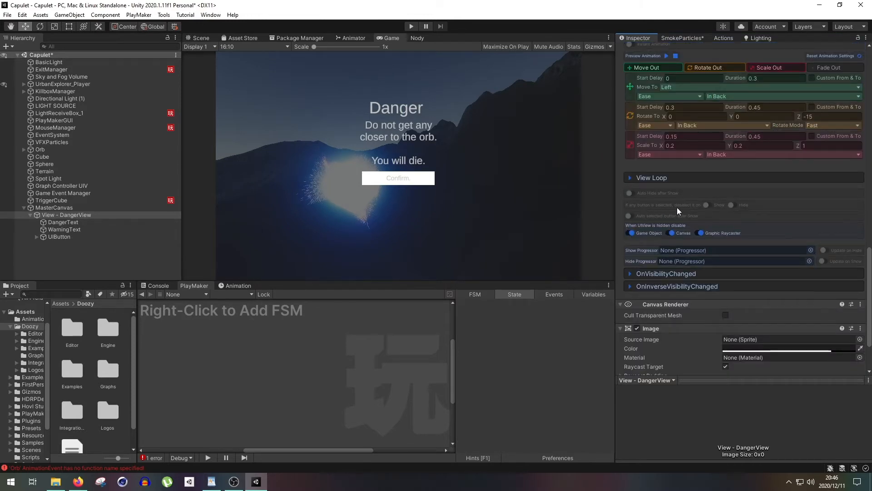
{"action": "left_click", "coordinate": [730, 206]}
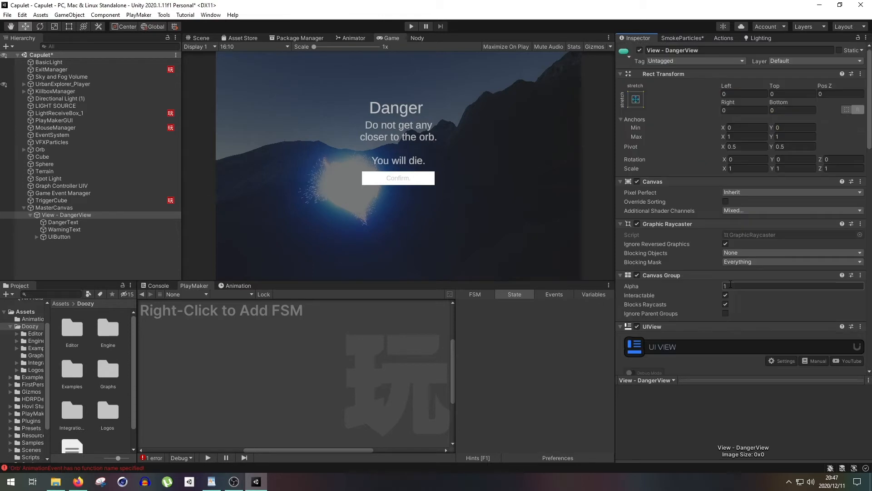
{"action": "scroll", "coordinate": [730, 284], "scroll_direction": "down", "scroll_amount": 3}
{"action": "scroll", "coordinate": [730, 284], "scroll_direction": "up", "scroll_amount": 3}
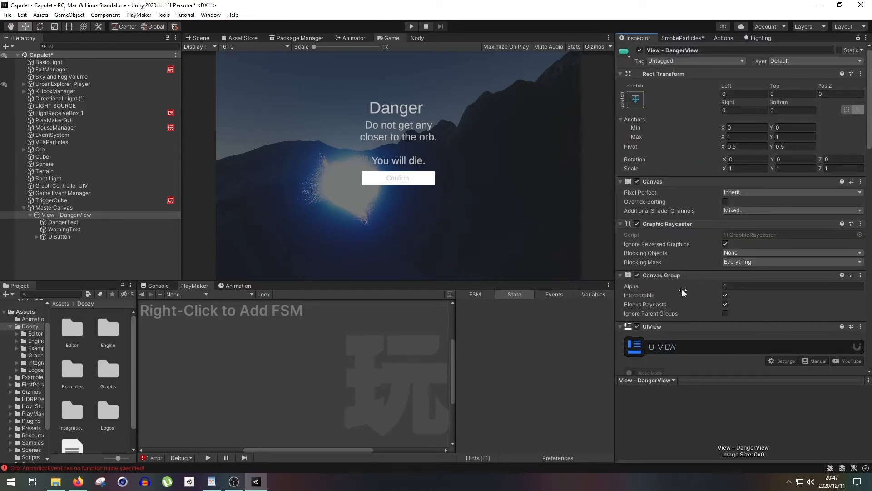
{"action": "left_click", "coordinate": [93, 235]}
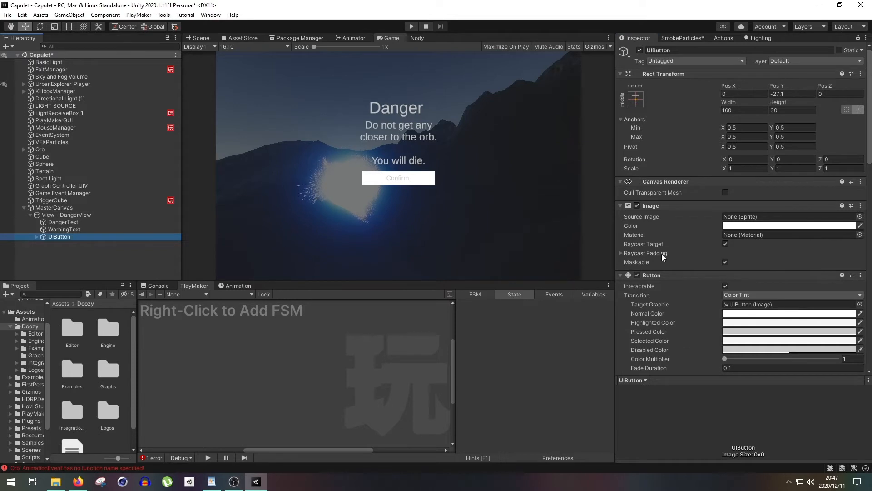
- Set the UIButton's category to FTB_Buttons and name to Start or Confirm, and rename its GameObject to match
{"action": "scroll", "coordinate": [664, 253], "scroll_direction": "down", "scroll_amount": 10}
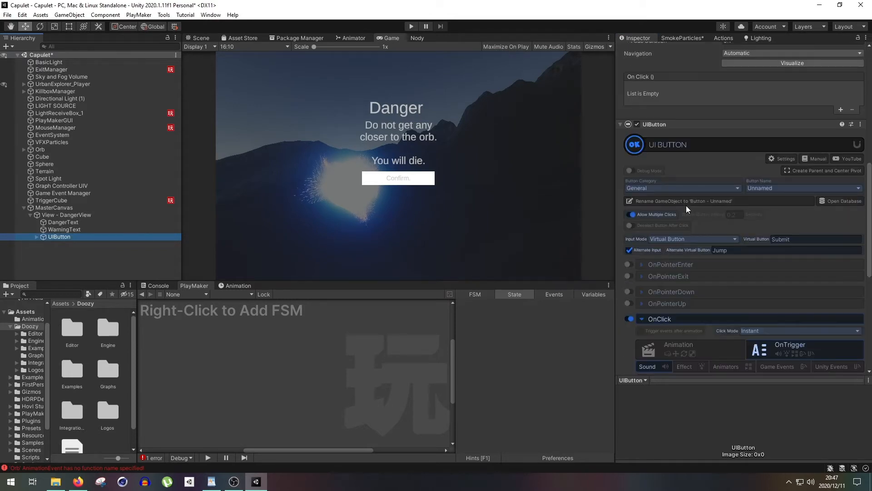
{"action": "left_click", "coordinate": [677, 188]}
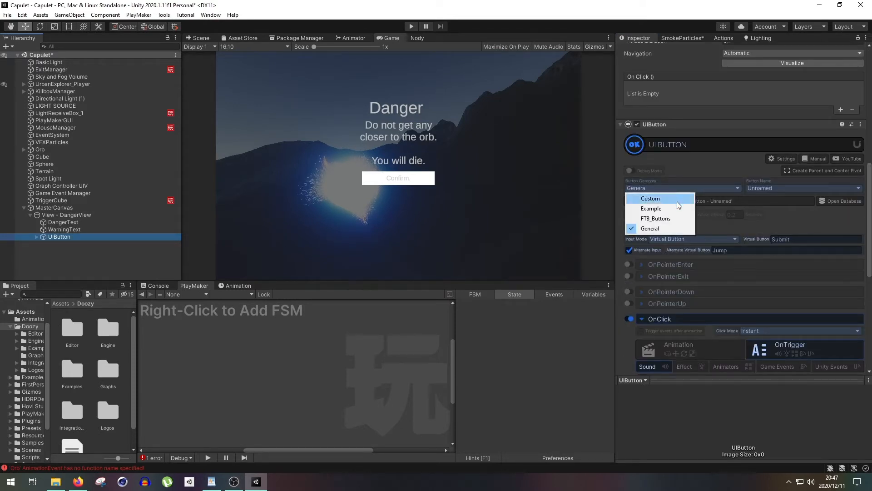
{"action": "left_click", "coordinate": [677, 218]}
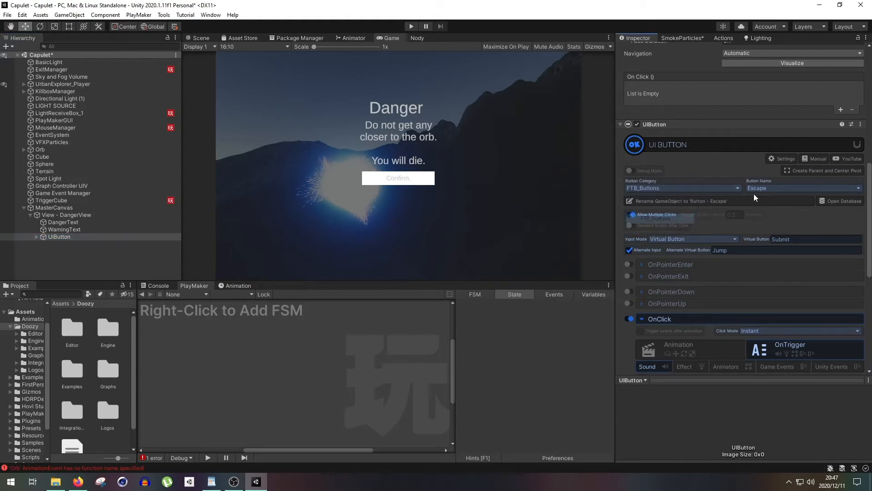
{"action": "left_click", "coordinate": [773, 188]}
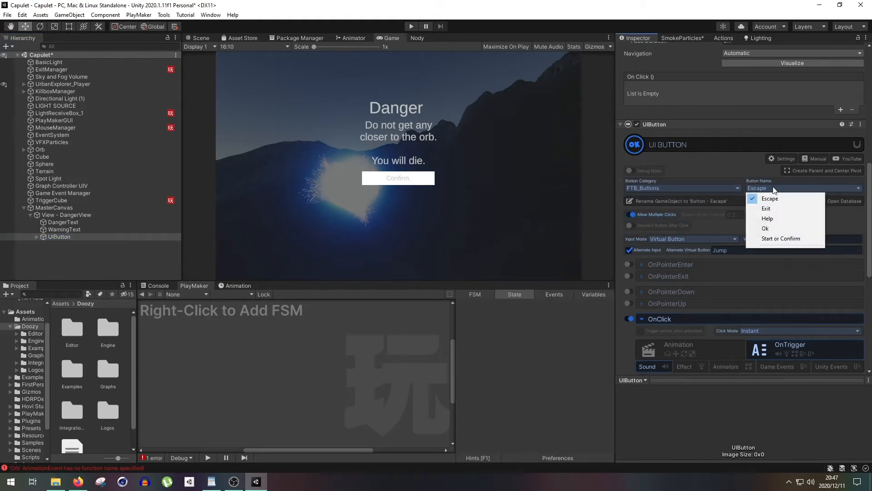
{"action": "left_click", "coordinate": [786, 238]}
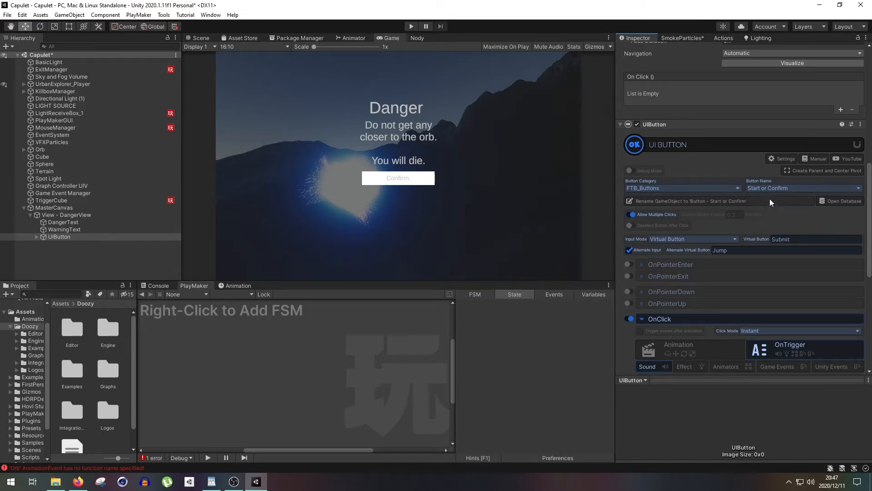
{"action": "left_click", "coordinate": [680, 203]}
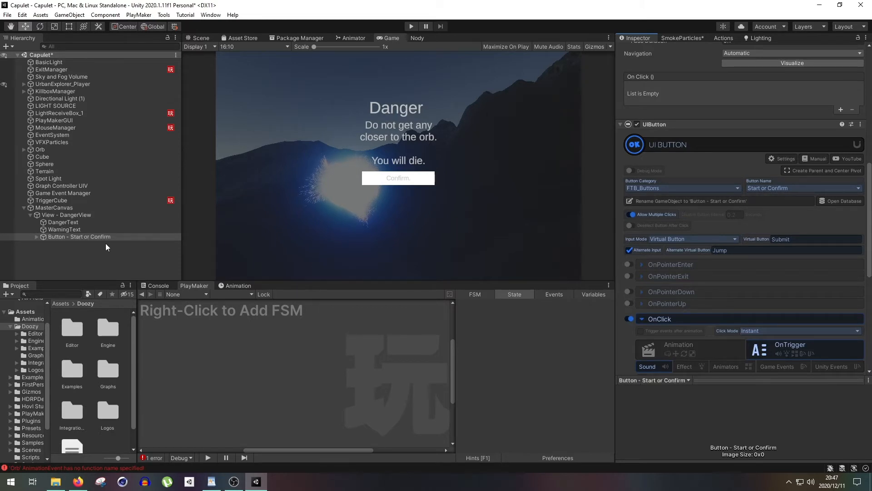
- Load the Scale / ElasticIn preset for the button's OnClick punch animation and preview it
{"action": "scroll", "coordinate": [722, 284], "scroll_direction": "down", "scroll_amount": 3}
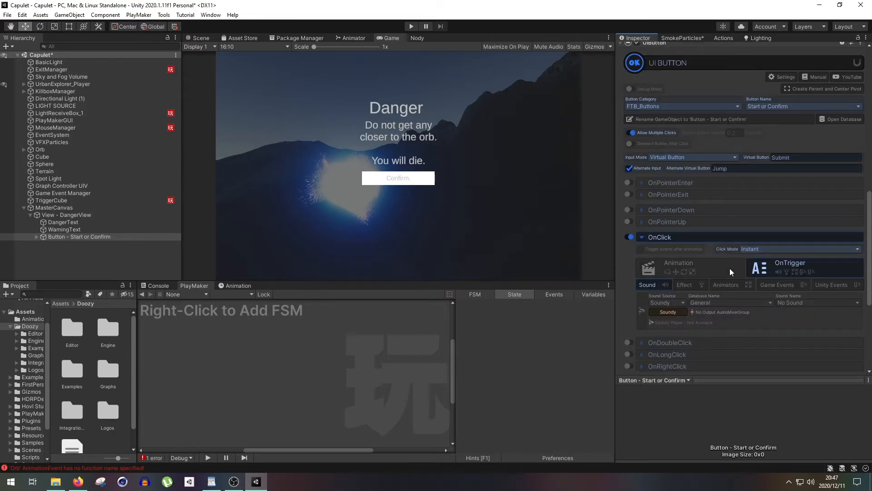
{"action": "left_click", "coordinate": [682, 269]}
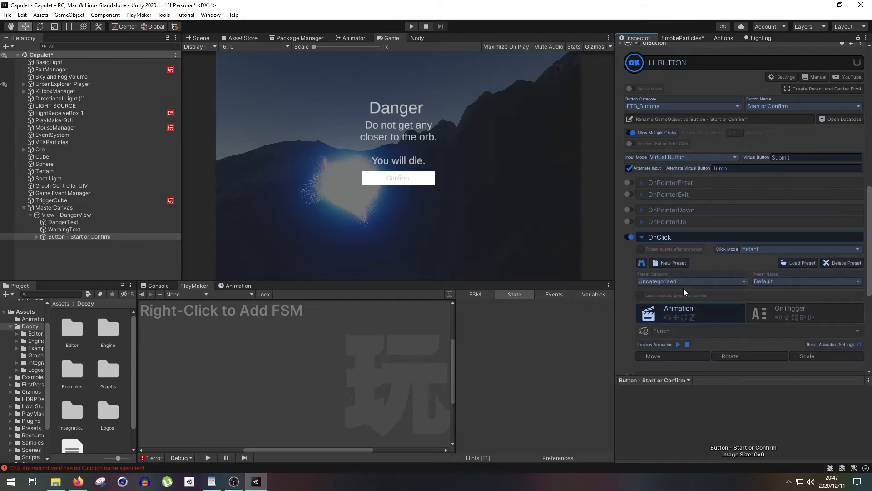
{"action": "left_click", "coordinate": [683, 282]}
{"action": "left_click", "coordinate": [675, 333]}
{"action": "left_click", "coordinate": [762, 282]}
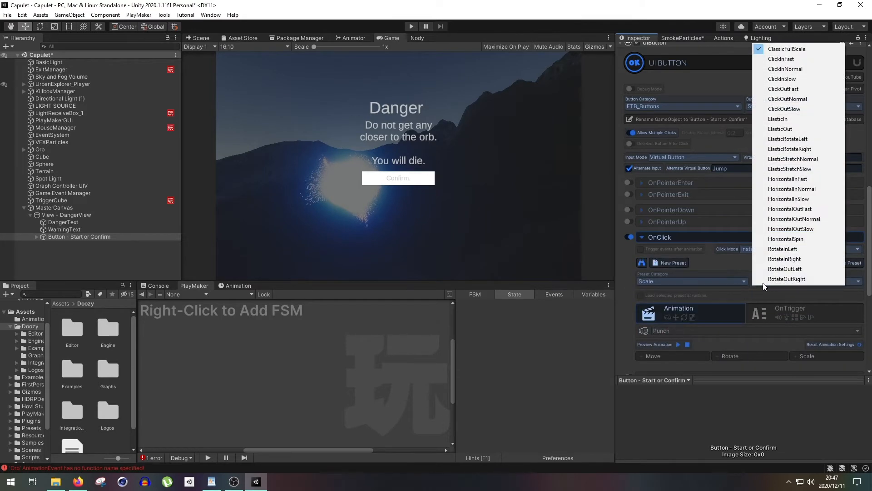
{"action": "left_click", "coordinate": [787, 118]}
{"action": "left_click", "coordinate": [800, 262]}
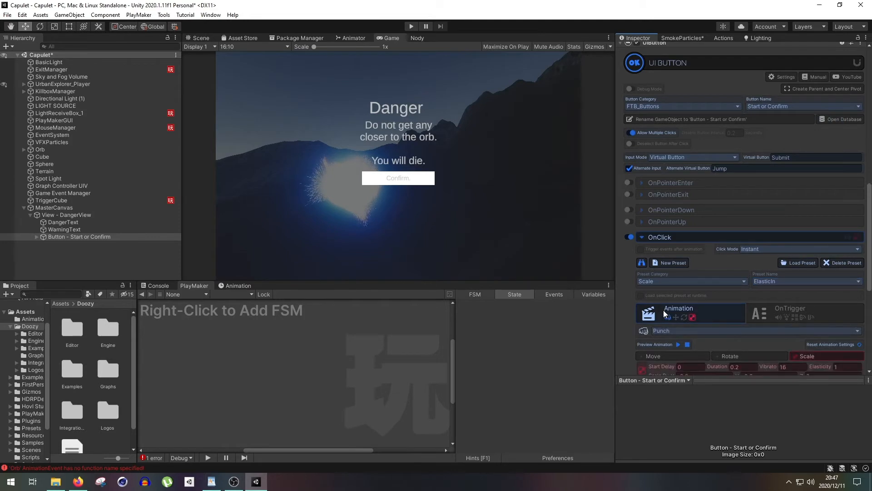
{"action": "left_click", "coordinate": [677, 345]}
- Enable triggering events after animation for the button's OnClick behavior, and review its remaining settings
{"action": "scroll", "coordinate": [695, 301], "scroll_direction": "down", "scroll_amount": 3}
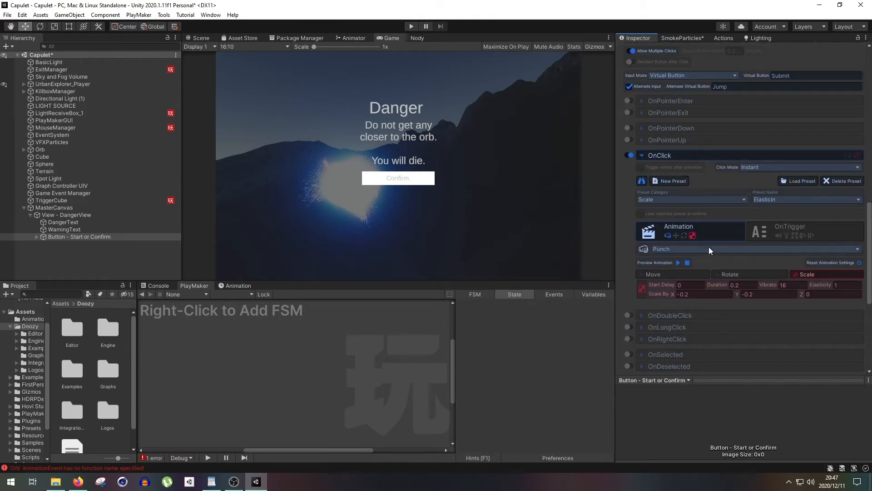
{"action": "left_click", "coordinate": [640, 168]}
{"action": "scroll", "coordinate": [738, 301], "scroll_direction": "down", "scroll_amount": 5}
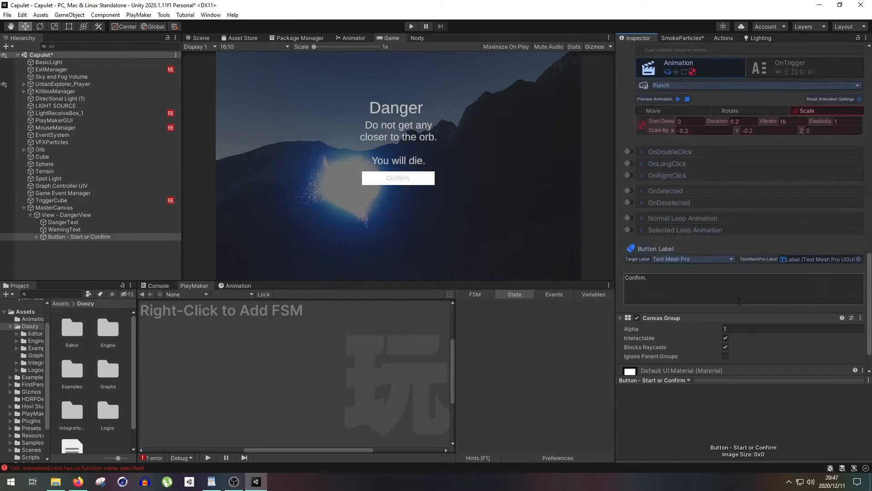
{"action": "scroll", "coordinate": [716, 296], "scroll_direction": "up", "scroll_amount": 5}
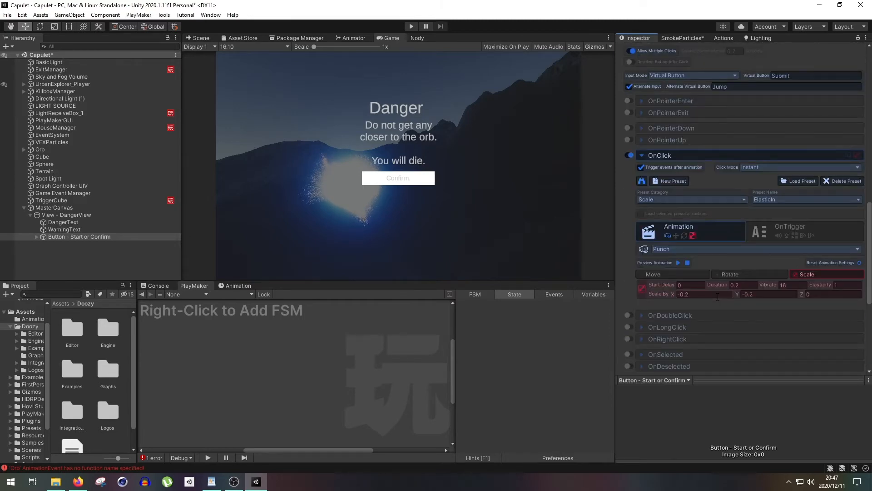
{"action": "scroll", "coordinate": [717, 296], "scroll_direction": "down", "scroll_amount": 3}
{"action": "scroll", "coordinate": [717, 296], "scroll_direction": "up", "scroll_amount": 4}
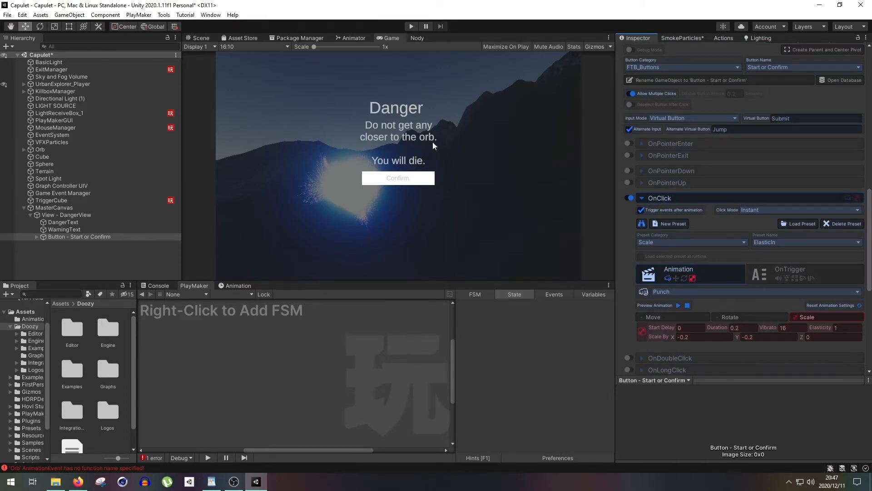
- Add a game event named DangerActivation to the button's OnClick trigger actions
{"action": "left_click", "coordinate": [811, 281]}
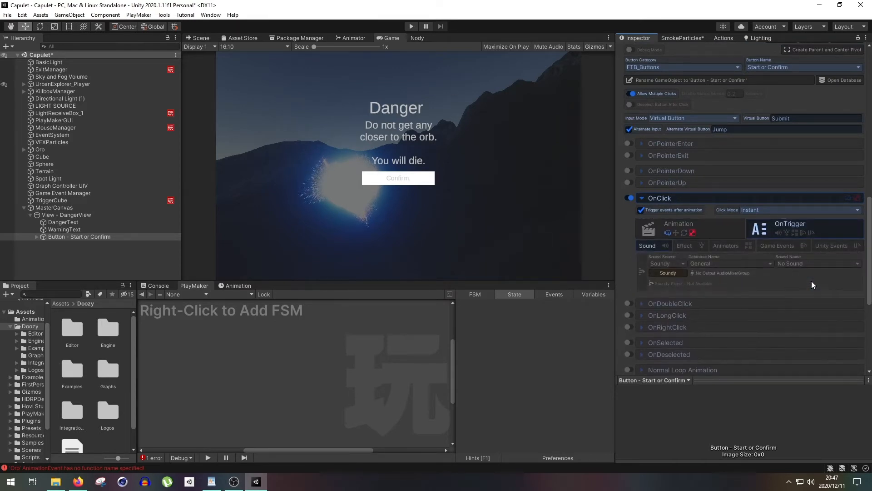
{"action": "left_click", "coordinate": [770, 246]}
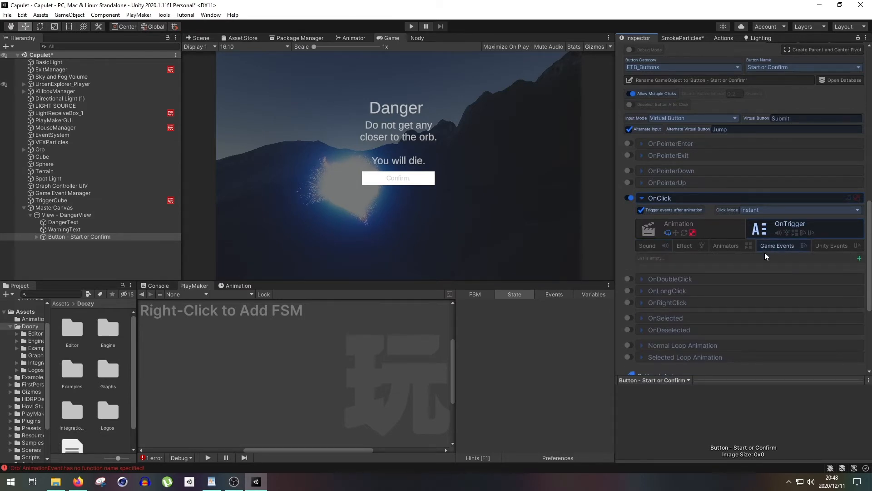
{"action": "left_click", "coordinate": [859, 258]}
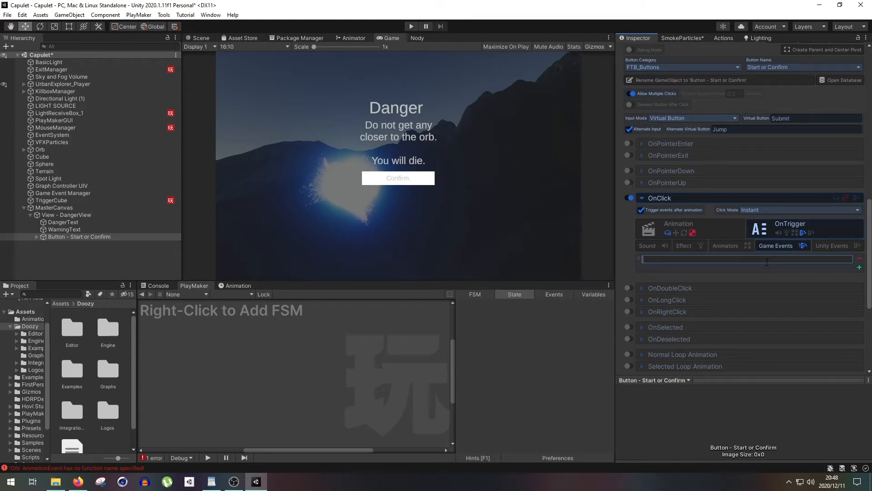
{"action": "type", "text": "DangerActivation"}
- Copy the DangerActivation event name into the Send Game Event action of TriggerCube's ActivateHint state
{"action": "left_click_drag", "start_coordinate": [748, 261], "coordinate": [611, 260]}
{"action": "left_click", "coordinate": [708, 262]}
{"action": "left_click", "coordinate": [415, 178]}
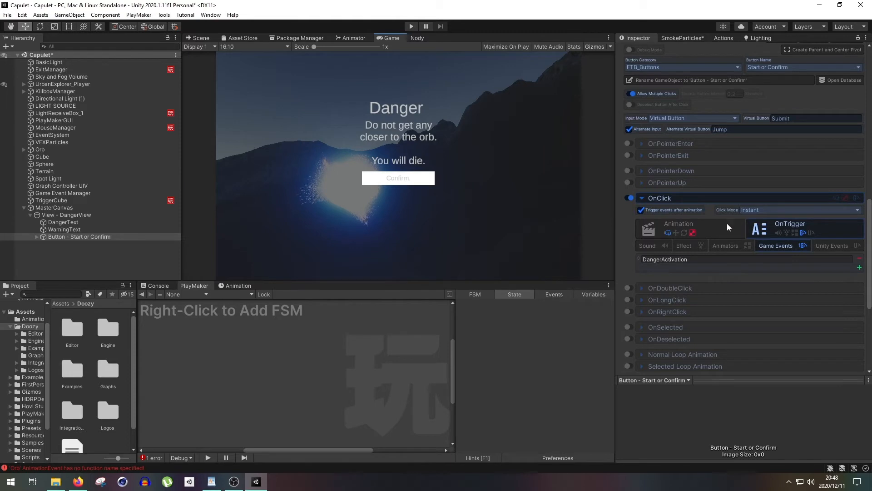
{"action": "left_click", "coordinate": [699, 260]}
{"action": "key", "text": "ctrl+c"}
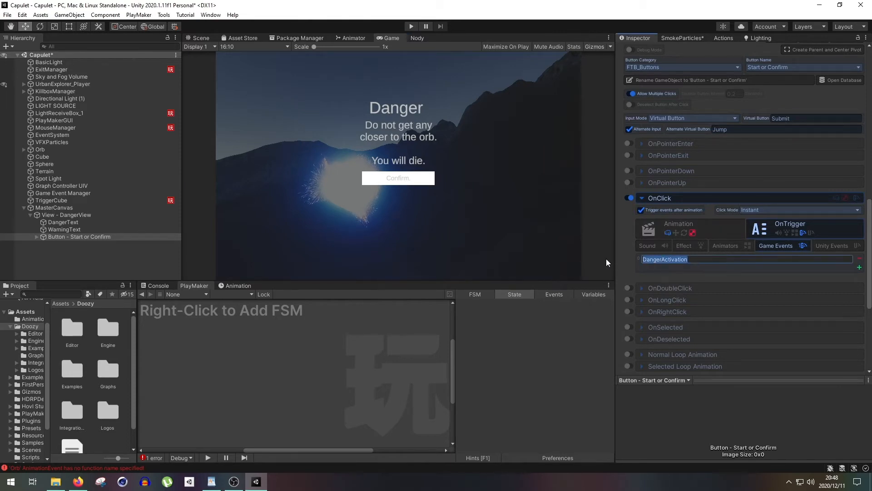
{"action": "left_click", "coordinate": [126, 200]}
{"action": "left_click", "coordinate": [539, 344]}
{"action": "key", "text": "ctrl+v"}
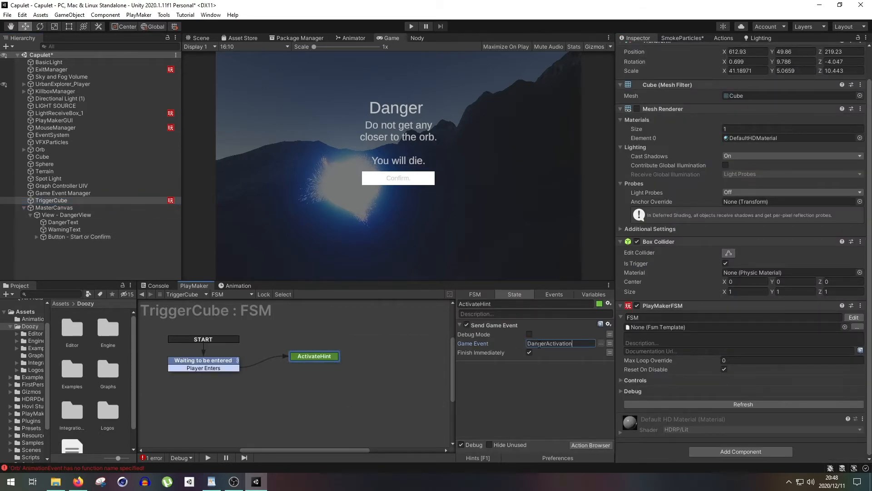
- Add a Playmaker Event Dispatcher component to the Start or Confirm button without attaching an FSM
{"action": "left_click", "coordinate": [80, 237]}
{"action": "scroll", "coordinate": [664, 272], "scroll_direction": "down", "scroll_amount": 5}
{"action": "scroll", "coordinate": [667, 273], "scroll_direction": "down", "scroll_amount": 15}
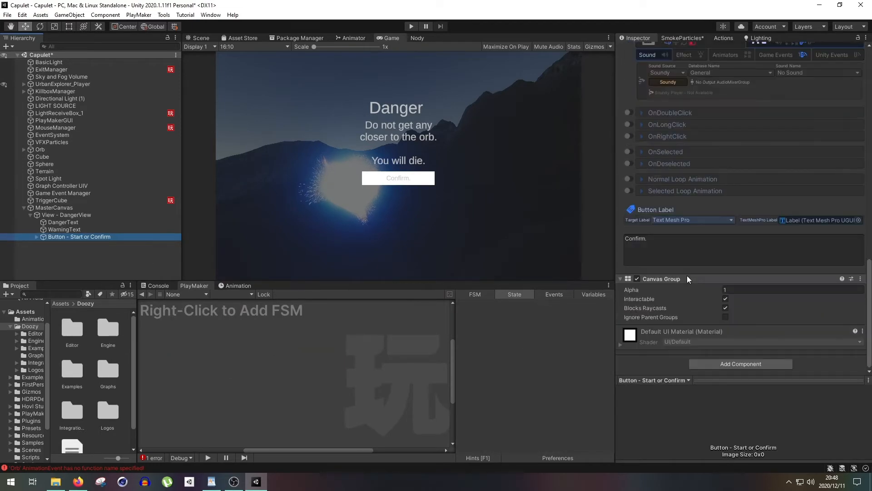
{"action": "left_click", "coordinate": [719, 361]}
{"action": "left_click", "coordinate": [716, 409]}
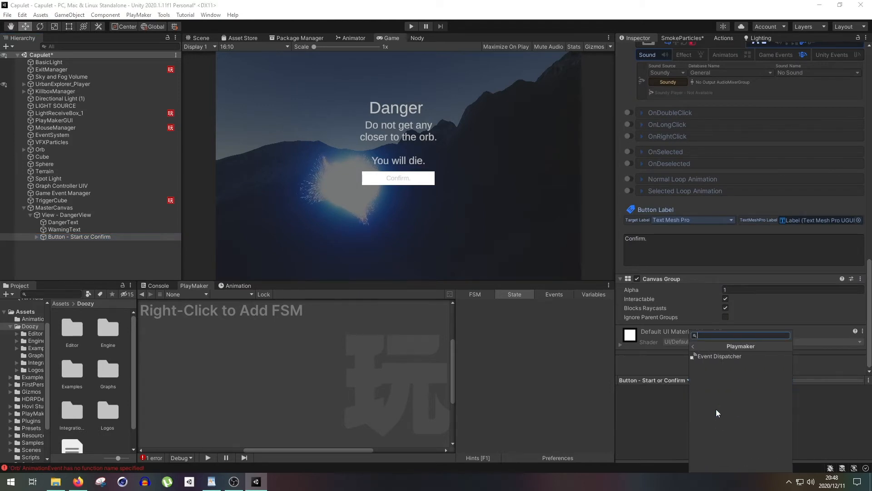
{"action": "left_click", "coordinate": [720, 358]}
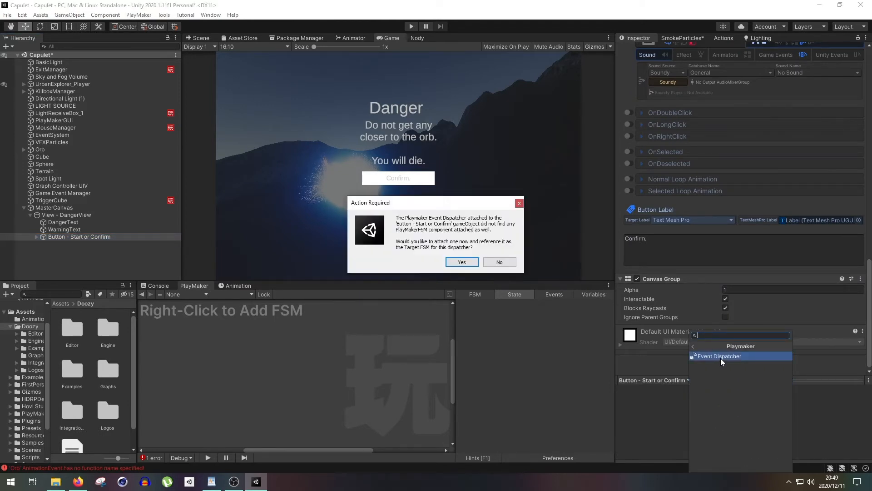
{"action": "left_click", "coordinate": [504, 263]}
{"action": "left_click", "coordinate": [504, 262]}
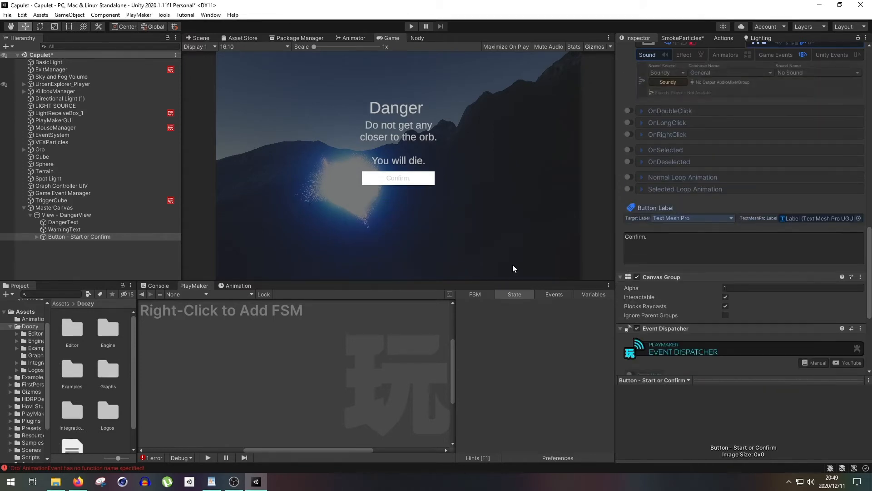
- Disable and collapse the Event Dispatcher component on the Start or Confirm button
{"action": "scroll", "coordinate": [733, 324], "scroll_direction": "down", "scroll_amount": 5}
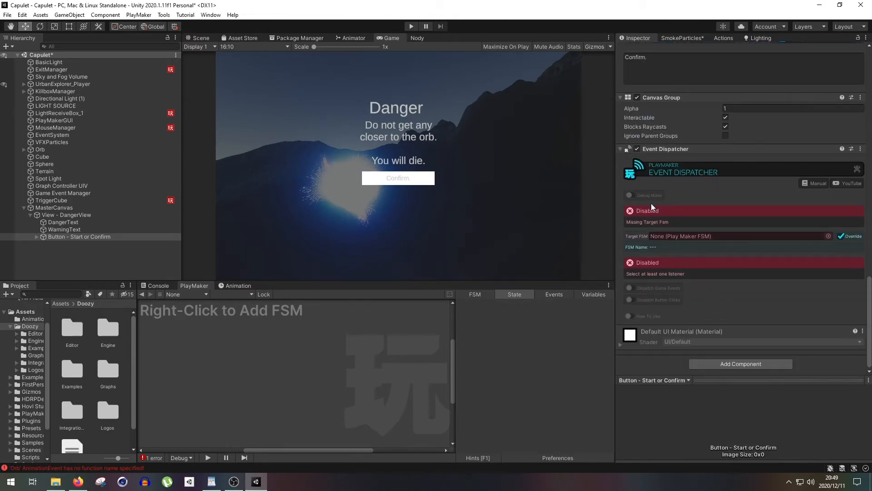
{"action": "left_click", "coordinate": [637, 149]}
{"action": "left_click", "coordinate": [621, 148]}
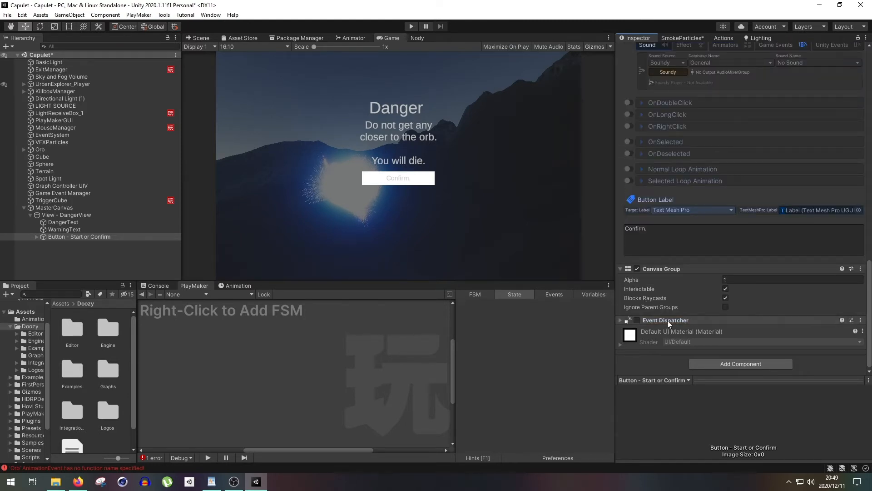
- Compare the button's OnClick game event with TriggerCube's ActivateHint event, and inspect the Waiting to be entered state
{"action": "left_click", "coordinate": [143, 201]}
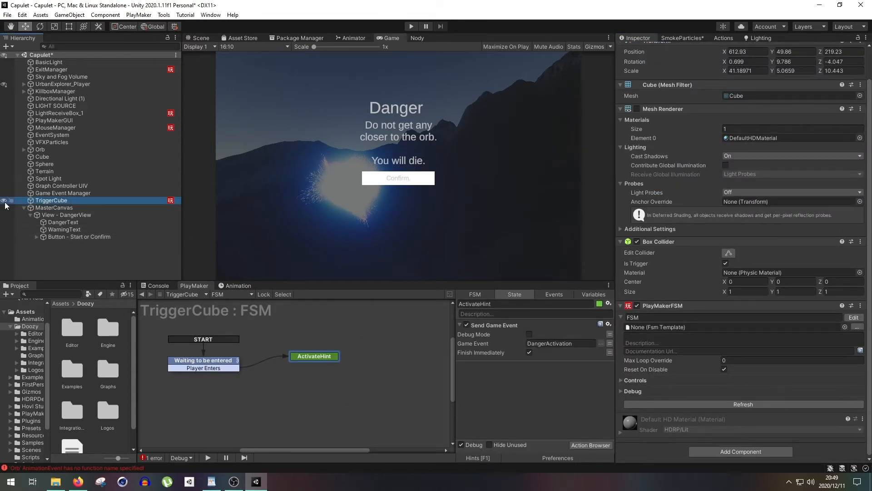
{"action": "left_click", "coordinate": [58, 236]}
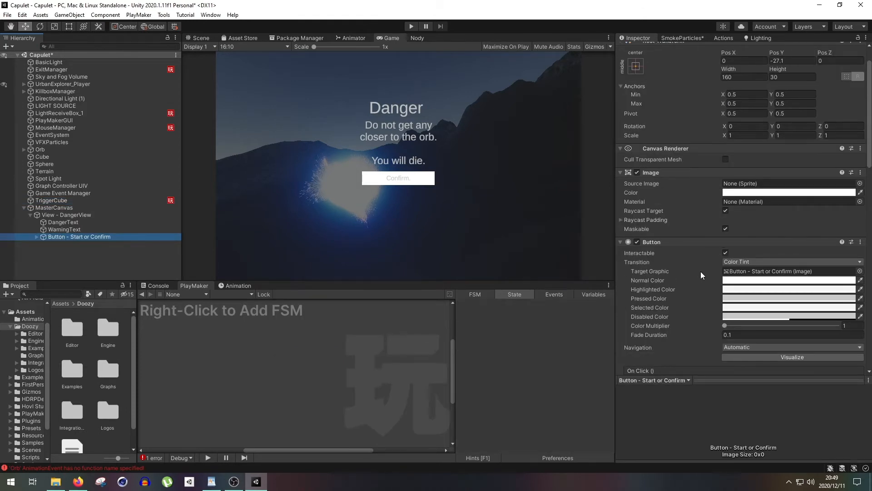
{"action": "scroll", "coordinate": [701, 272], "scroll_direction": "down", "scroll_amount": 10}
{"action": "left_click", "coordinate": [779, 251]}
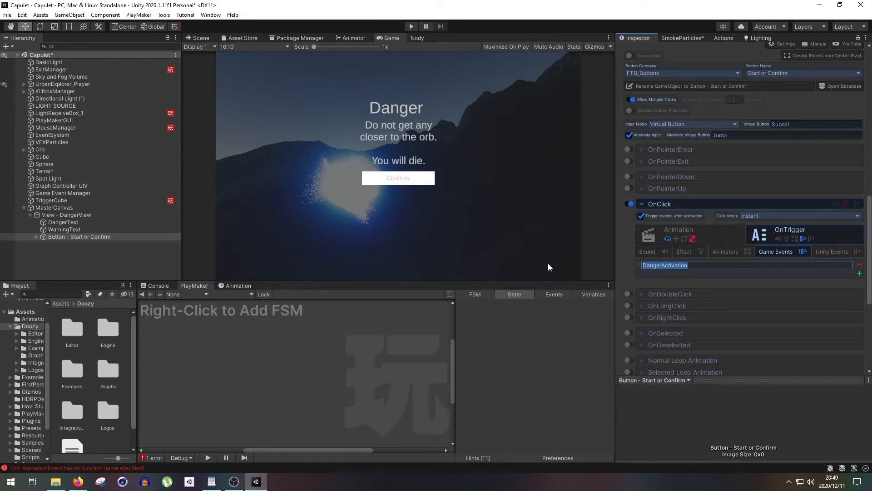
{"action": "left_click", "coordinate": [104, 200]}
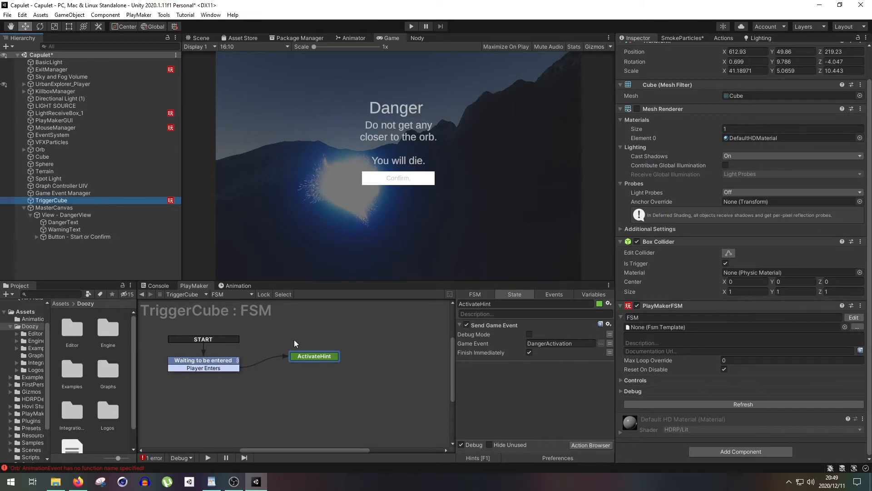
{"action": "left_click", "coordinate": [307, 355]}
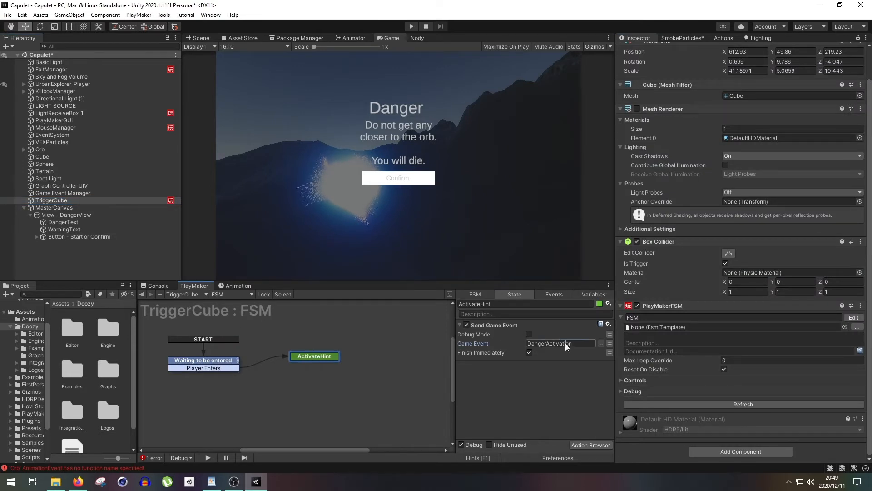
{"action": "left_click", "coordinate": [231, 361]}
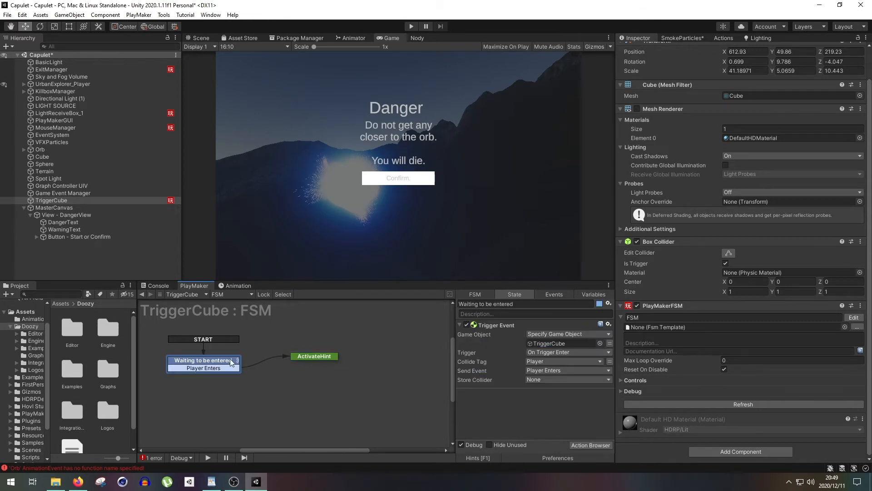
- Run the scene to test the trigger hint, stop playback, and inspect TriggerCube's Waiting to be entered state
{"action": "left_click", "coordinate": [412, 27]}
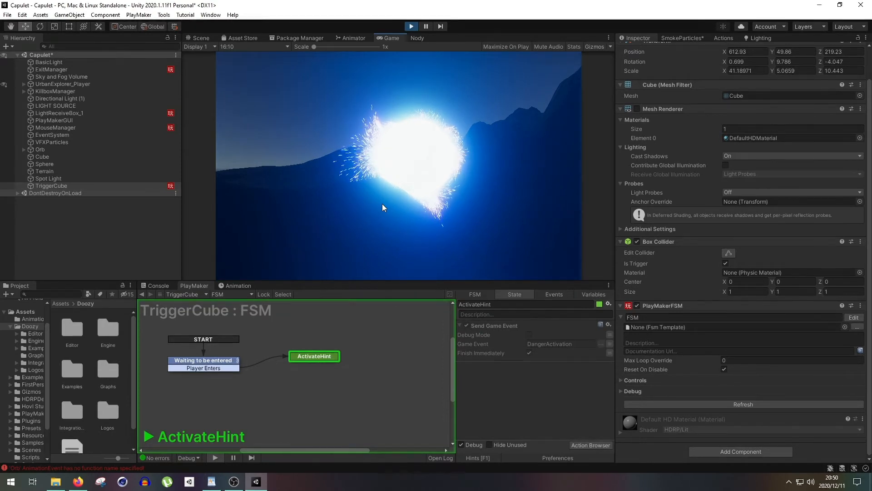
{"action": "left_click", "coordinate": [411, 26]}
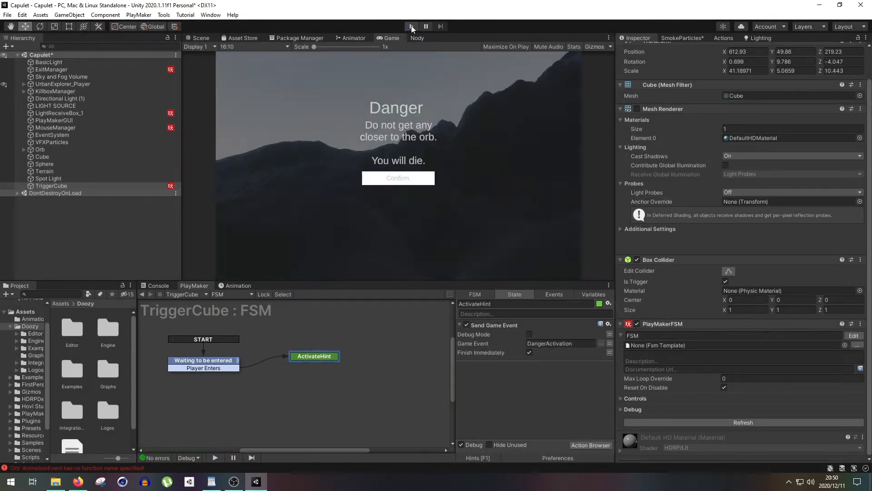
{"action": "left_click", "coordinate": [195, 360]}
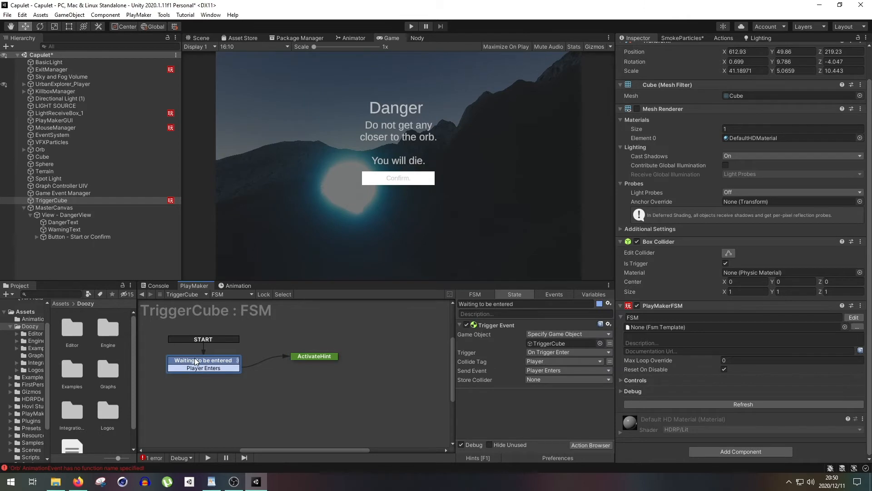
- Inspect the Start node in TFB_MenuGraph, and view the Graph Controller UIV object's settings
{"action": "left_click", "coordinate": [417, 38]}
{"action": "scroll", "coordinate": [339, 143], "scroll_direction": "down", "scroll_amount": 1}
{"action": "middle_click_drag", "start_coordinate": [339, 143], "coordinate": [383, 156]}
{"action": "scroll", "coordinate": [359, 134], "scroll_direction": "up", "scroll_amount": 2}
{"action": "left_click", "coordinate": [339, 141]}
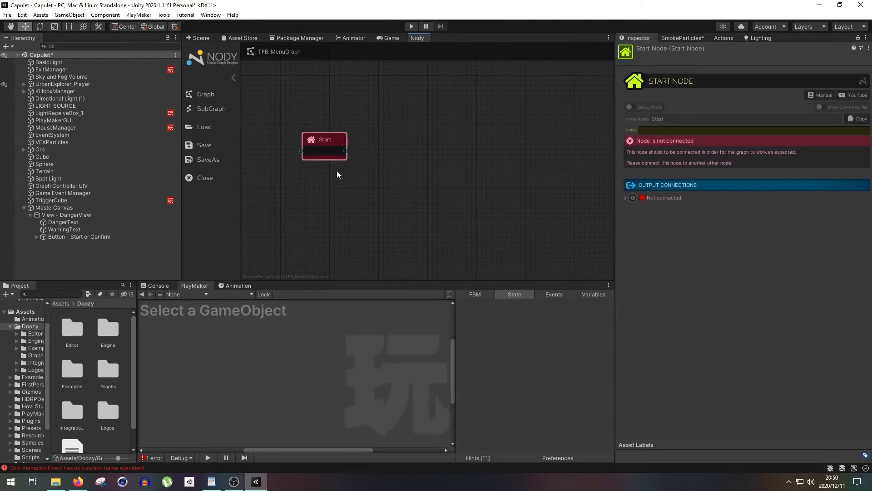
{"action": "left_click", "coordinate": [200, 38]}
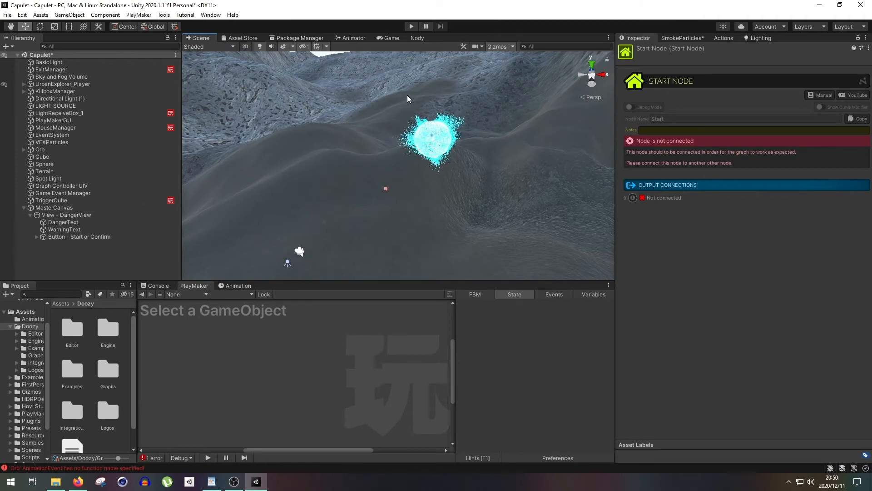
{"action": "left_click", "coordinate": [80, 186]}
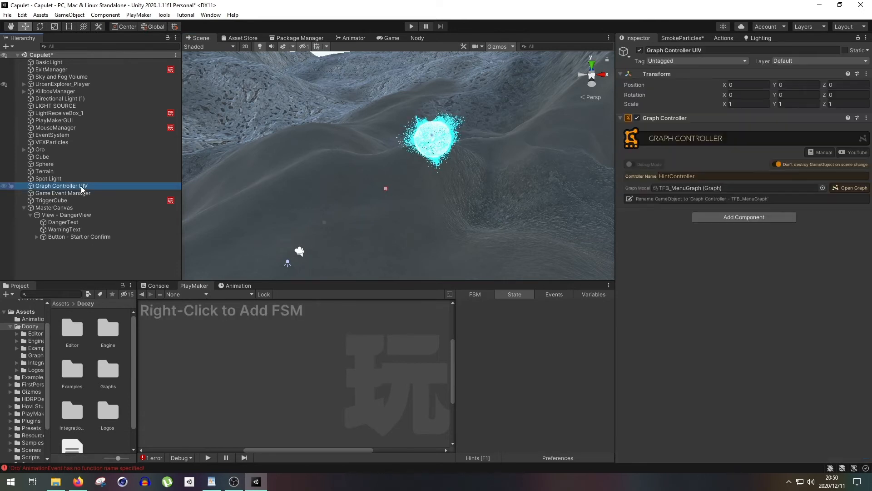
- Create another Doozy Nody Graph Controller object in the scene
{"action": "right_click", "coordinate": [85, 248]}
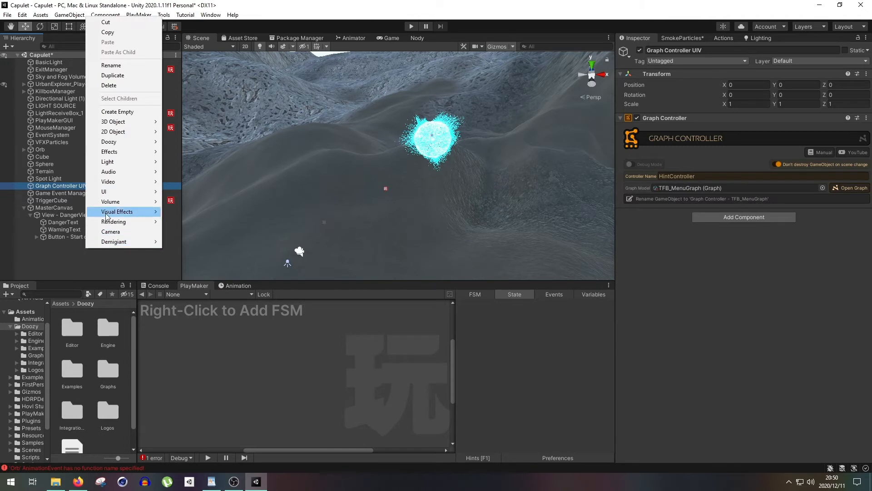
{"action": "mouse_move", "coordinate": [123, 142]}
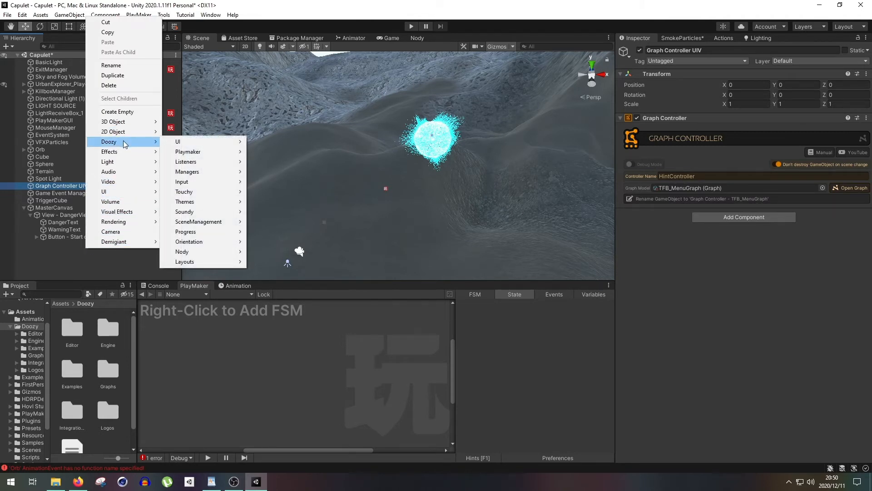
{"action": "mouse_move", "coordinate": [202, 251]}
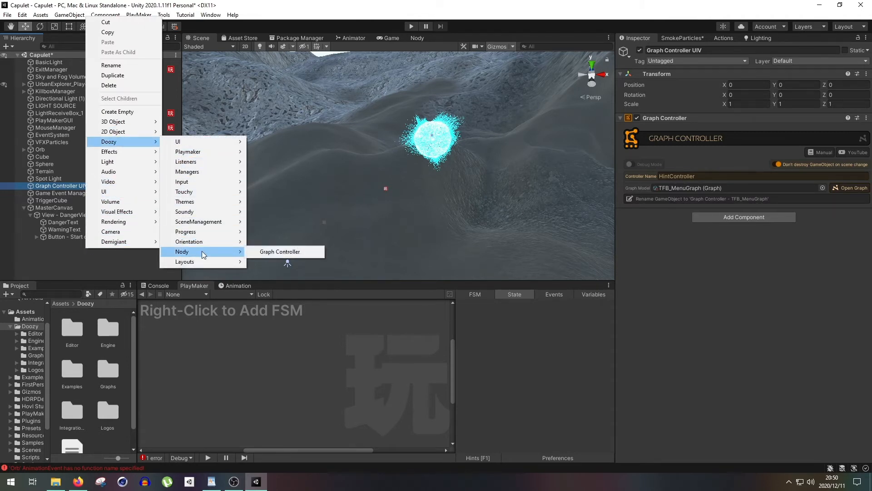
{"action": "left_click", "coordinate": [266, 249]}
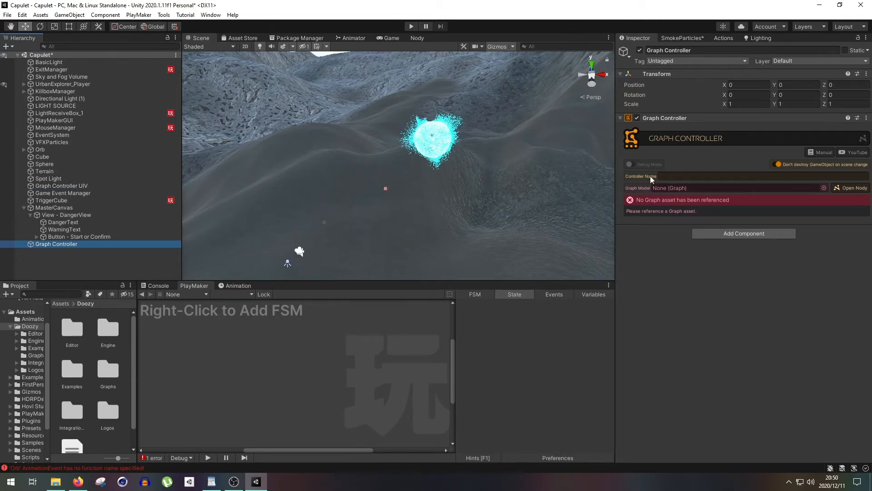
{"action": "left_click", "coordinate": [72, 245]}
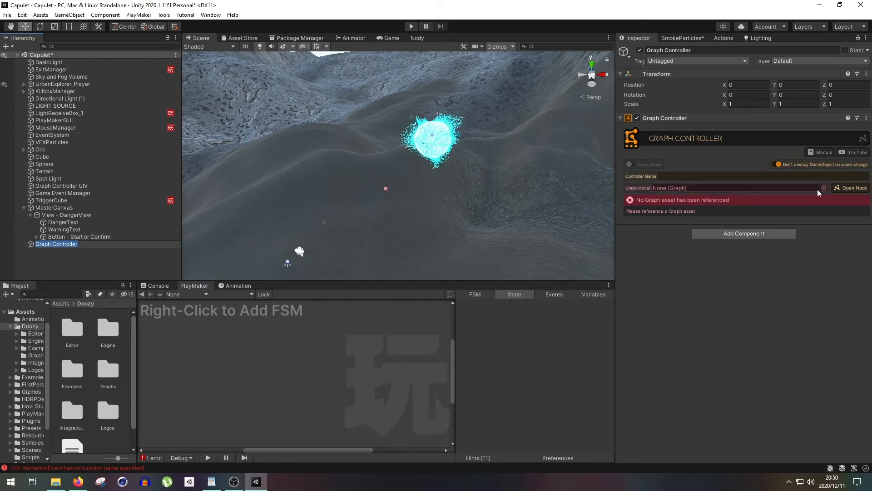
{"action": "left_click", "coordinate": [417, 38]}
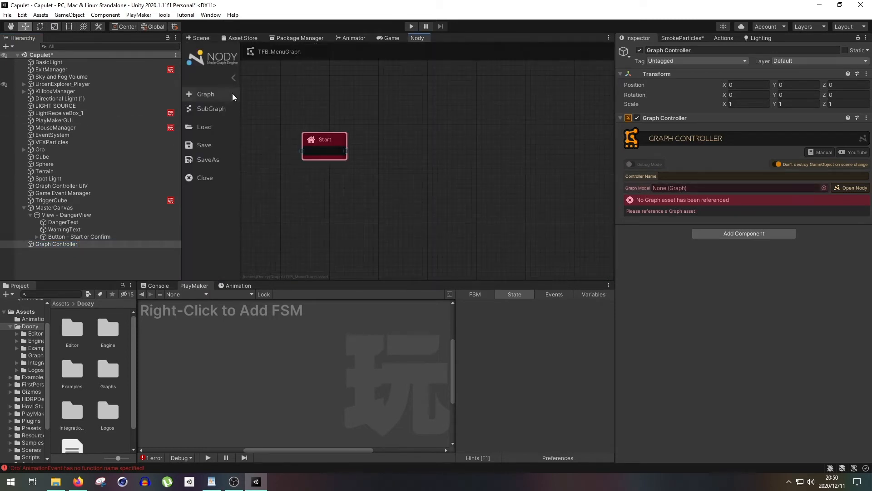
{"action": "left_click", "coordinate": [204, 94]}
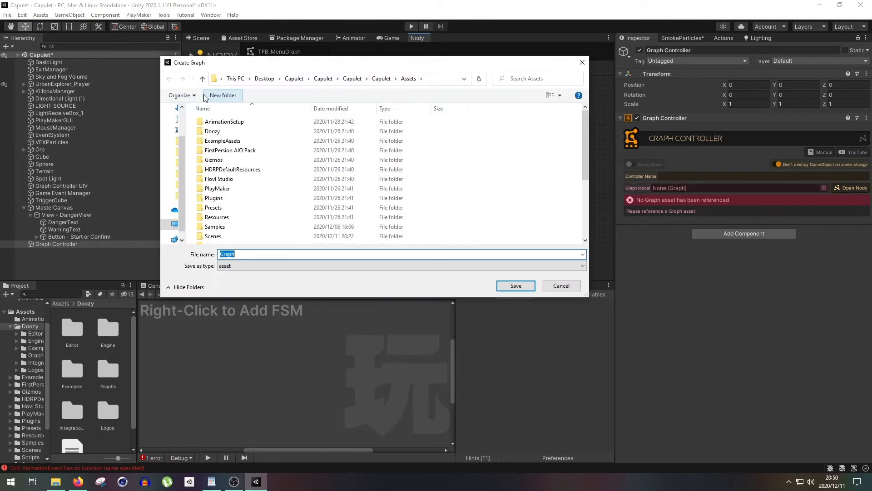
{"action": "double_click", "coordinate": [209, 131]}
{"action": "double_click", "coordinate": [229, 151]}
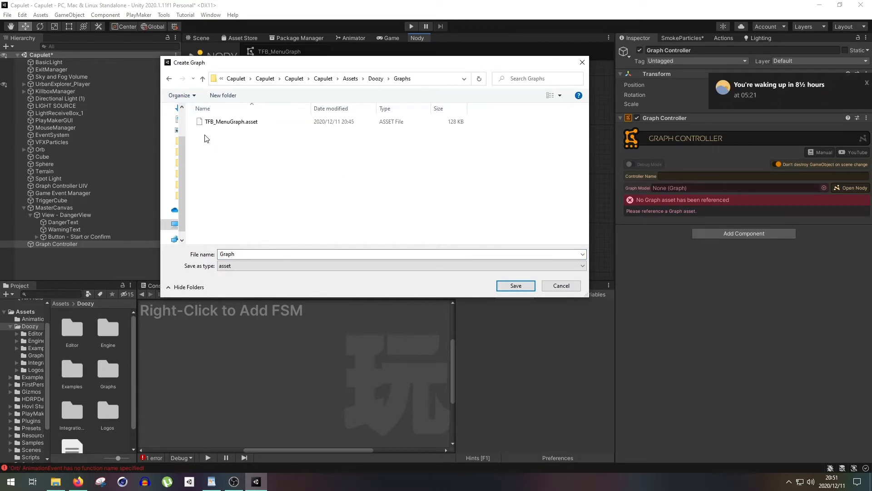
{"action": "double_click", "coordinate": [249, 253]}
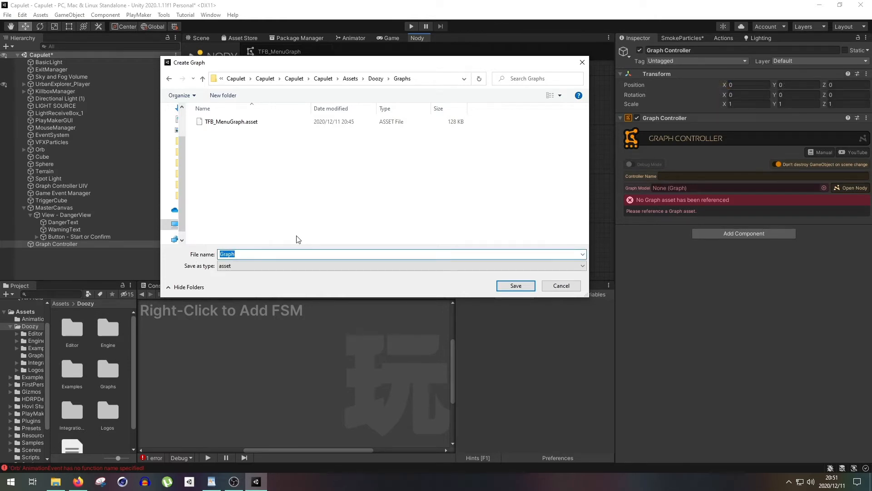
{"action": "type", "text": "RPG_Graph"}
{"action": "key", "text": "ctrl+a"}
{"action": "key", "text": "ctrl+x"}
{"action": "left_click", "coordinate": [572, 287]}
- Delete the extra Graph Controller object that has no graph assigned
{"action": "left_click", "coordinate": [111, 244]}
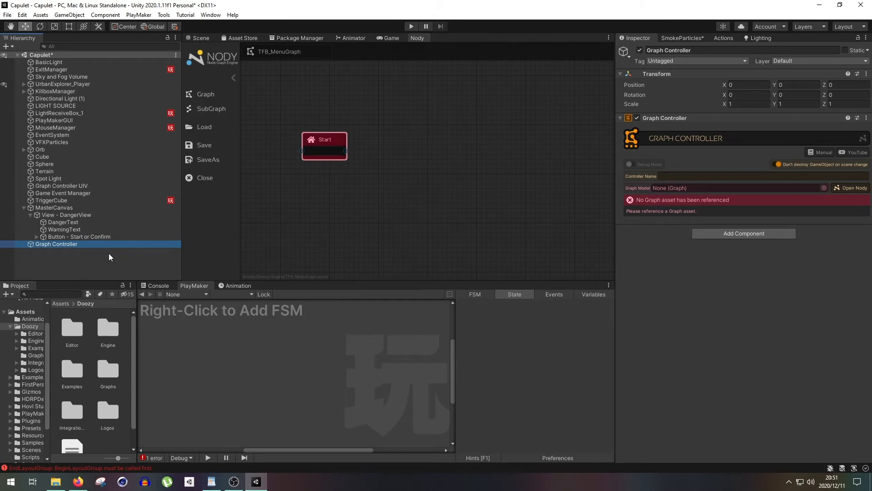
{"action": "key", "text": "Delete"}
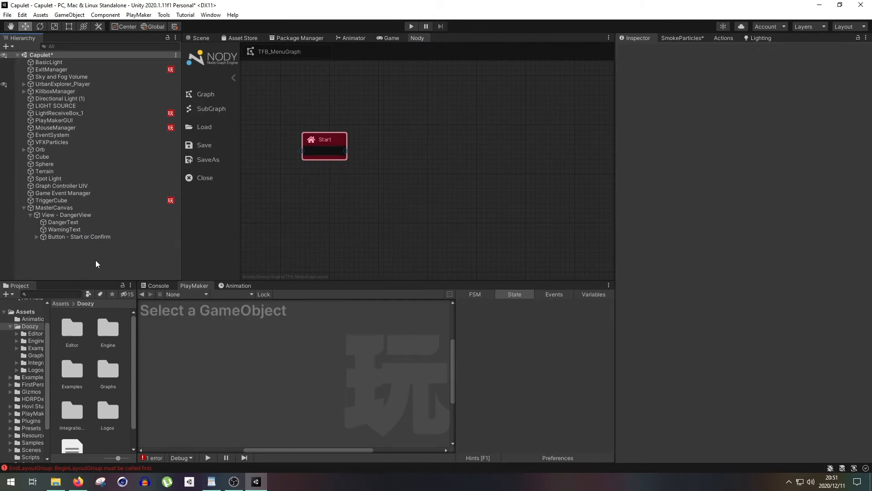
- Choose TFB_MenuGraph as the graph model for the Graph Controller UIV object
{"action": "left_click", "coordinate": [82, 187]}
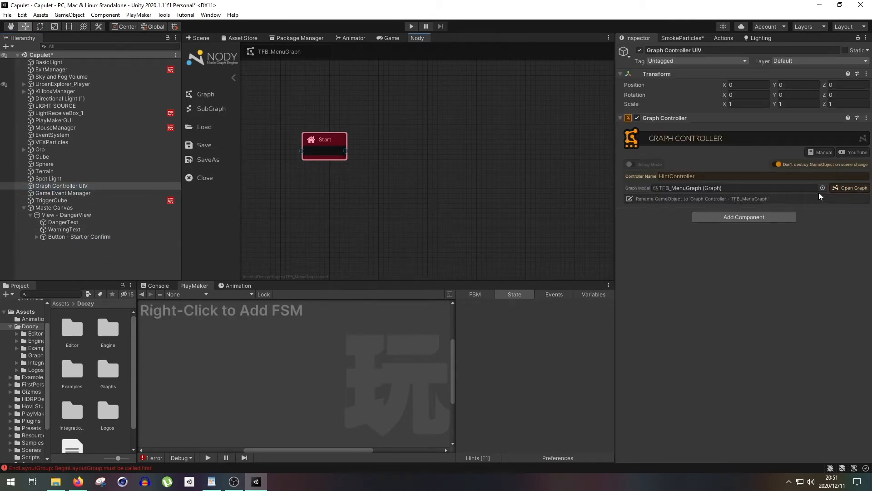
{"action": "left_click", "coordinate": [818, 189]}
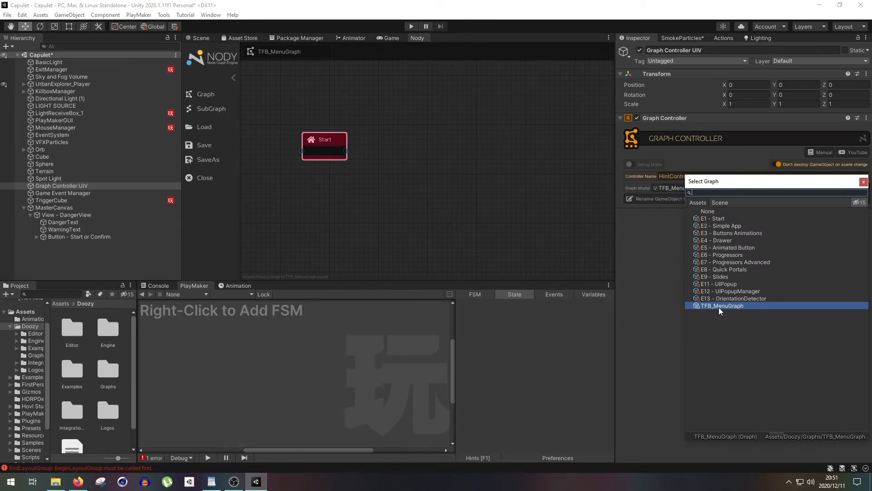
{"action": "double_click", "coordinate": [719, 306]}
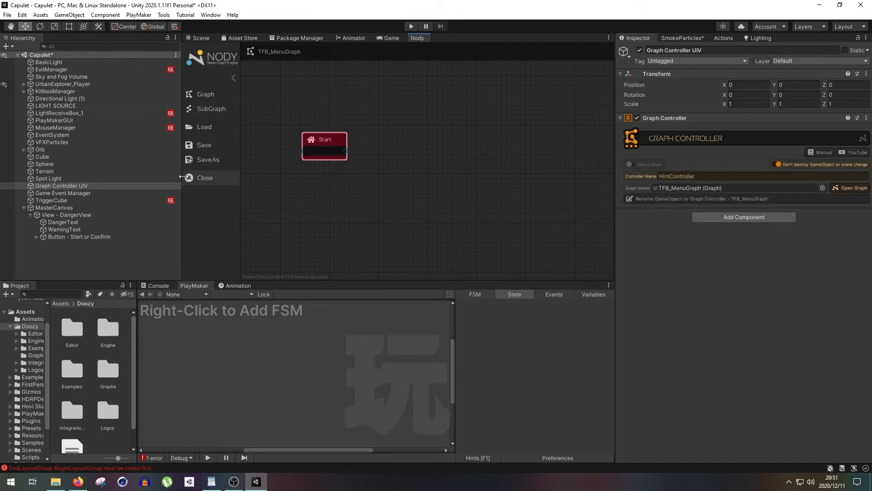
- Add a Wait system node to TFB_MenuGraph, connected from the Start node, and place it above and to the right of Start
{"action": "left_click", "coordinate": [332, 142]}
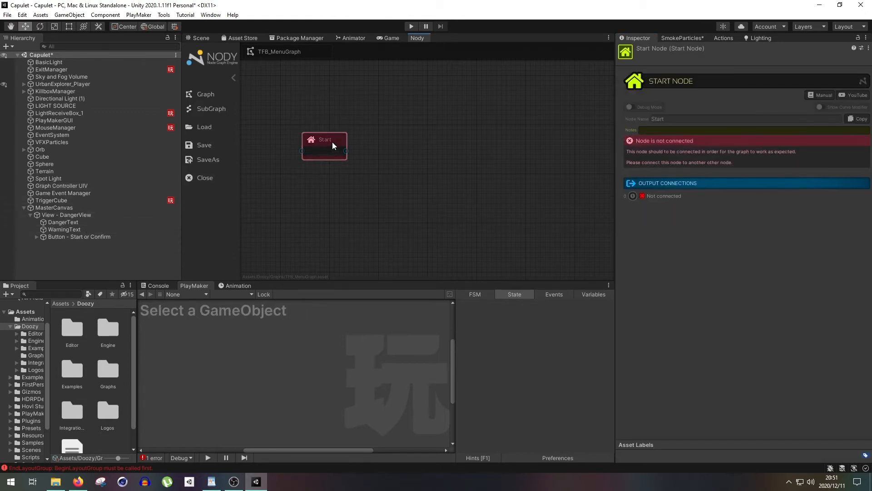
{"action": "right_click", "coordinate": [398, 133]}
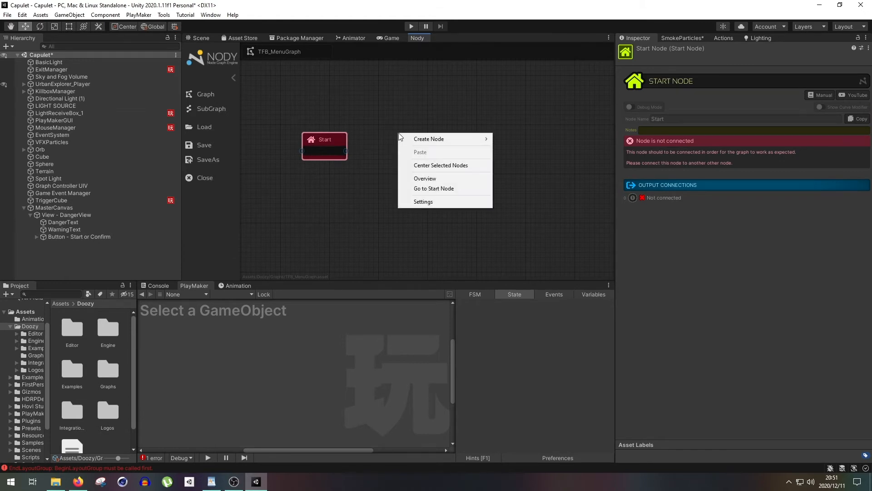
{"action": "left_click", "coordinate": [372, 136]}
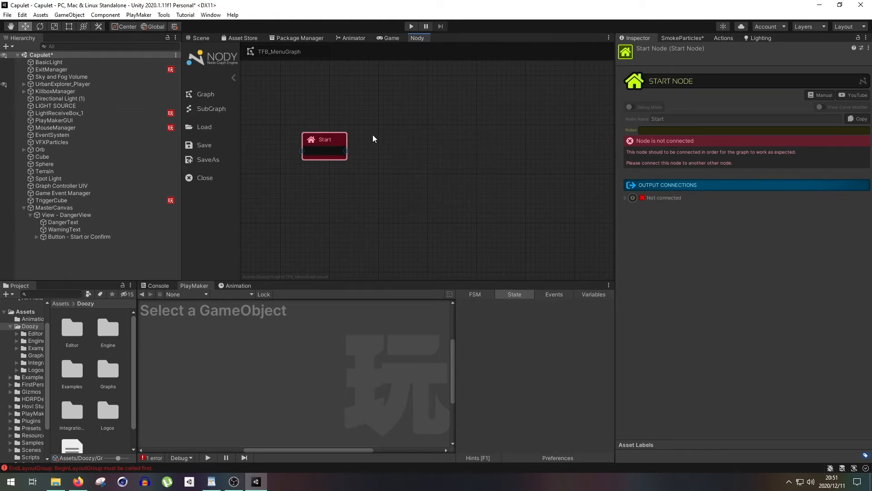
{"action": "right_click", "coordinate": [418, 136]}
{"action": "mouse_move", "coordinate": [436, 141]}
{"action": "mouse_move", "coordinate": [558, 207]}
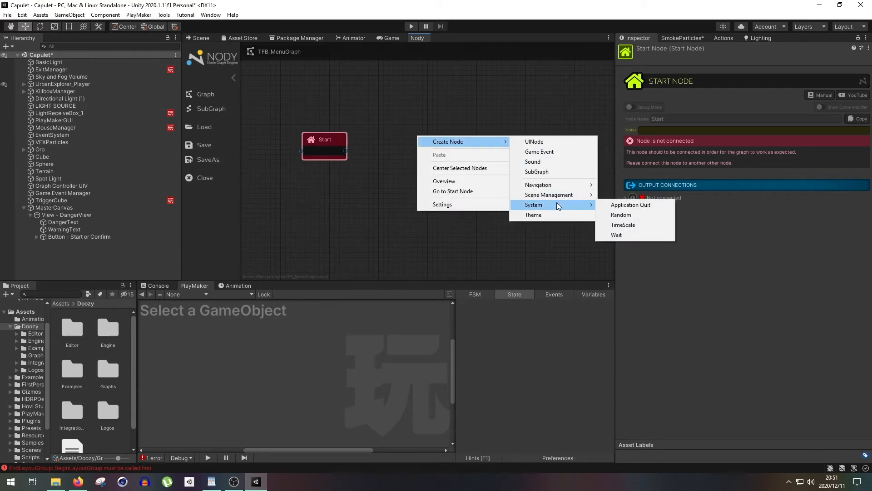
{"action": "left_click", "coordinate": [618, 234]}
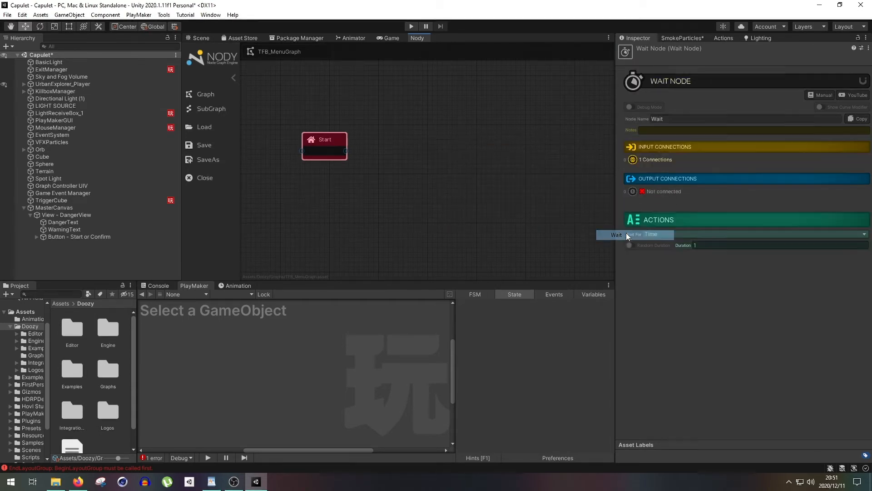
{"action": "left_click_drag", "start_coordinate": [440, 141], "coordinate": [475, 117]}
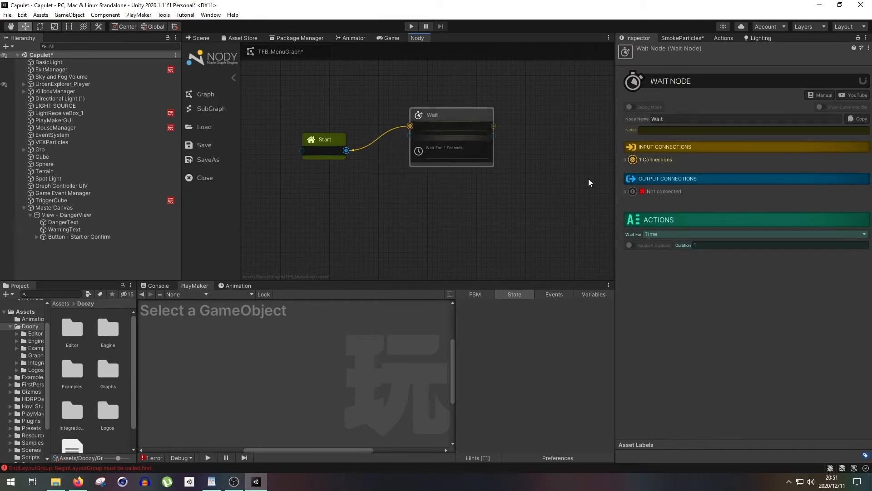
- Set the Wait node to wait for the game event DangerActivation
{"action": "left_click", "coordinate": [660, 234]}
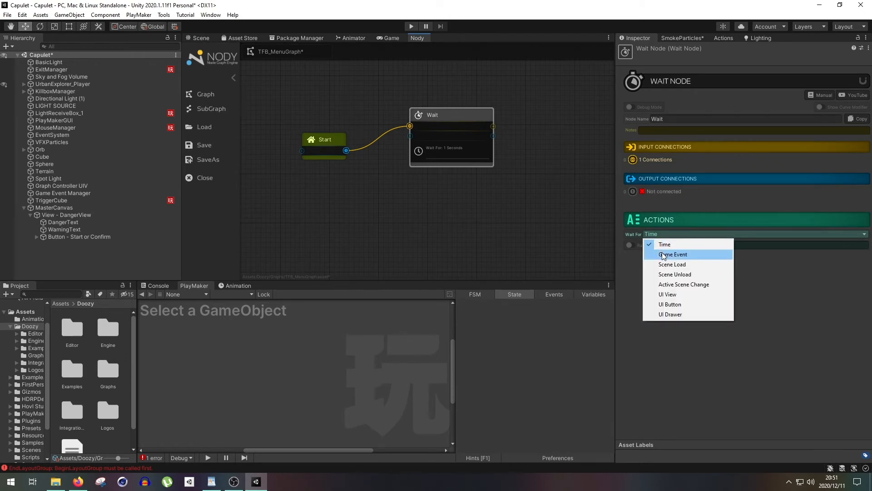
{"action": "left_click", "coordinate": [664, 255]}
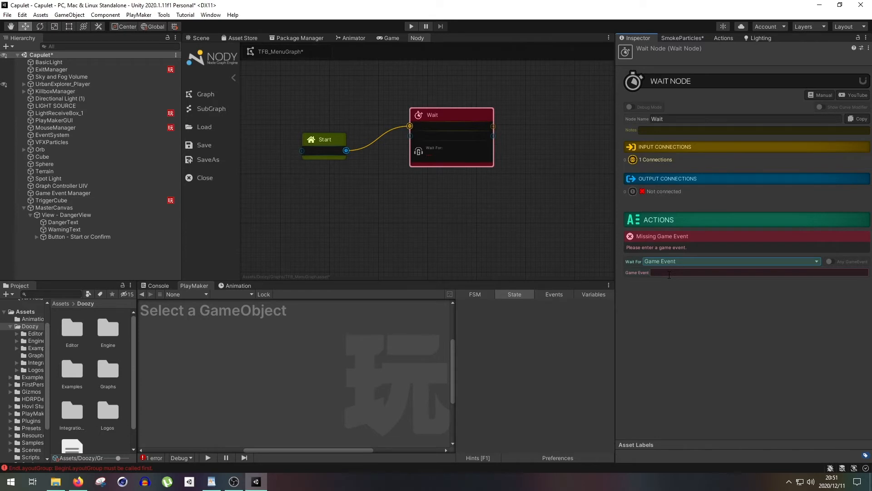
{"action": "left_click", "coordinate": [669, 272]}
{"action": "type", "text": "DangerActivation"}
{"action": "middle_click_drag", "start_coordinate": [521, 170], "coordinate": [477, 176]}
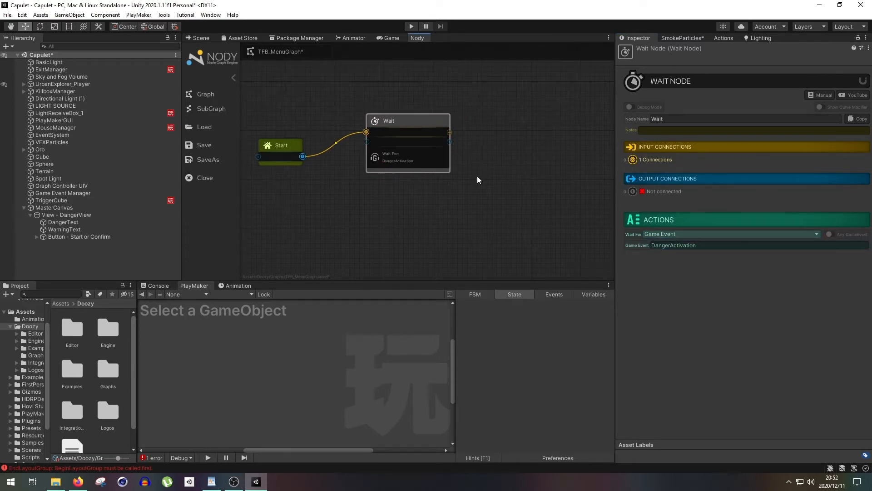
- Compare the Start or Confirm button's OnClick game event with the game event name in the Wait node
{"action": "left_click", "coordinate": [94, 236]}
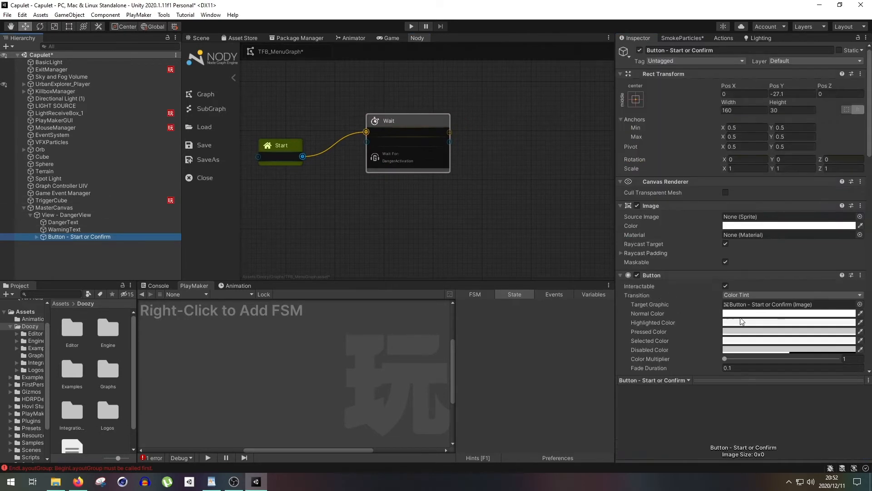
{"action": "scroll", "coordinate": [779, 234], "scroll_direction": "down", "scroll_amount": 15}
{"action": "left_click", "coordinate": [787, 203]}
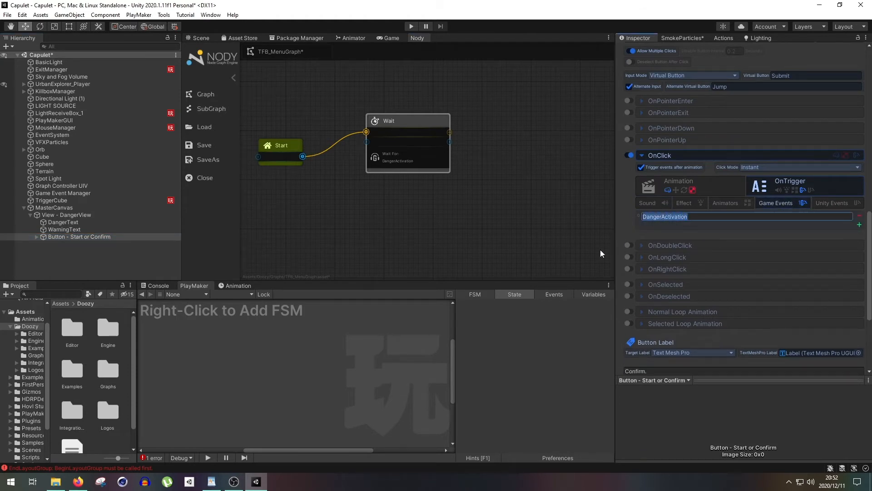
{"action": "left_click_drag", "start_coordinate": [702, 213], "coordinate": [628, 218]}
{"action": "left_click", "coordinate": [435, 124]}
{"action": "left_click", "coordinate": [704, 244]}
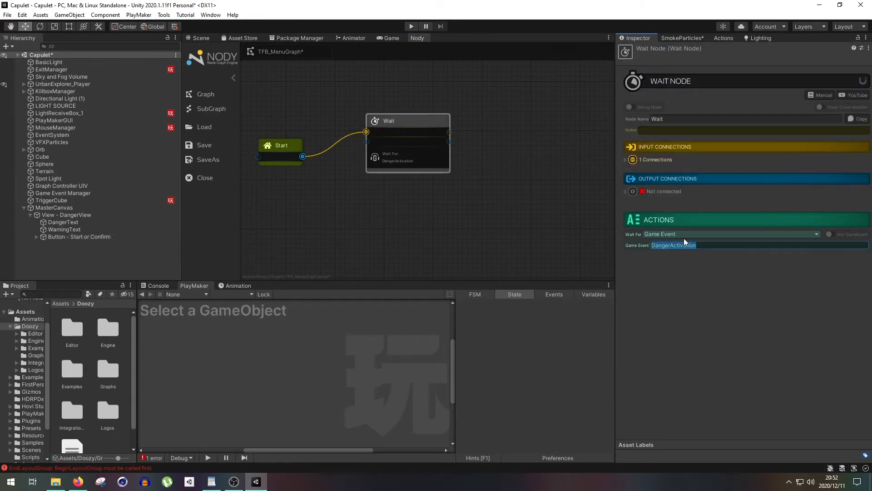
{"action": "left_click", "coordinate": [521, 213]}
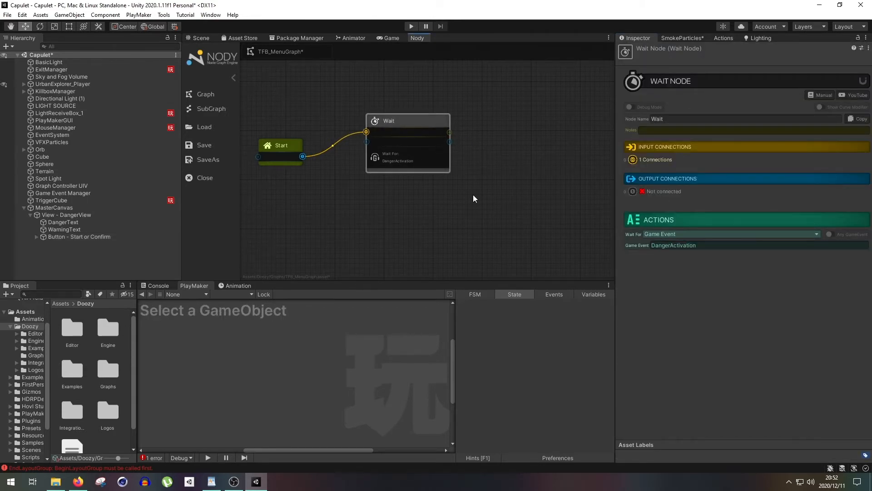
- Add a UINode to TFB_MenuGraph in the empty space to the right of the Wait node
{"action": "middle_click_drag", "start_coordinate": [480, 137], "coordinate": [464, 133]}
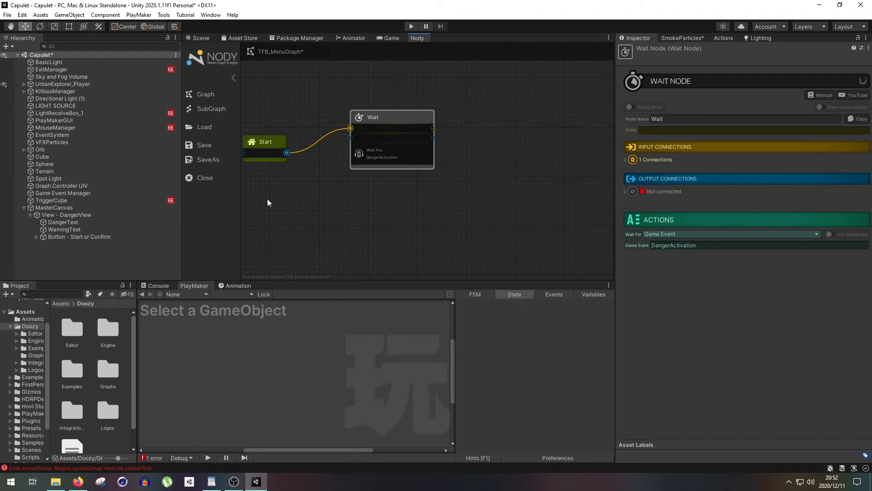
{"action": "middle_click_drag", "start_coordinate": [469, 161], "coordinate": [448, 140]}
{"action": "right_click", "coordinate": [479, 166]}
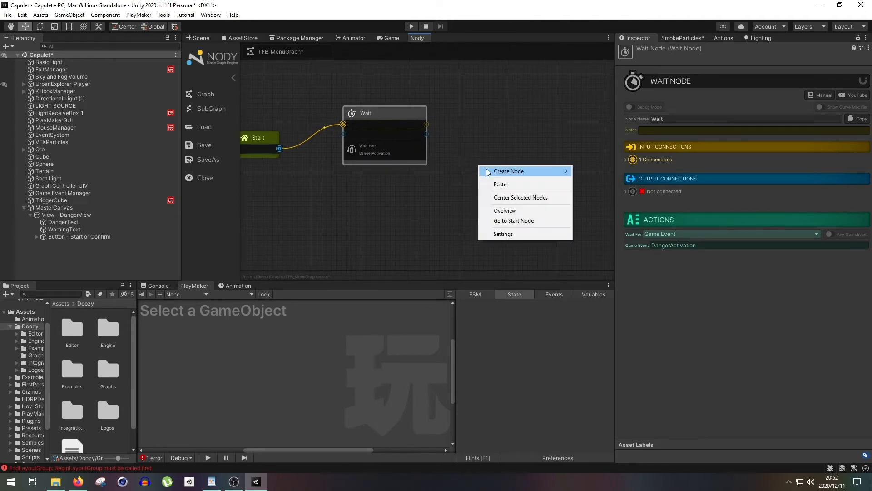
{"action": "mouse_move", "coordinate": [487, 170]}
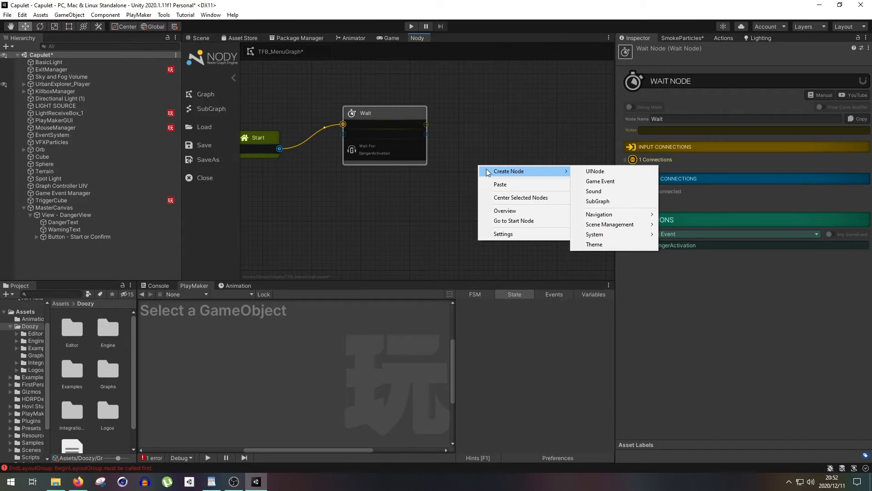
{"action": "left_click", "coordinate": [591, 172]}
{"action": "right_click", "coordinate": [506, 159]}
{"action": "mouse_move", "coordinate": [517, 160]}
{"action": "left_click", "coordinate": [620, 164]}
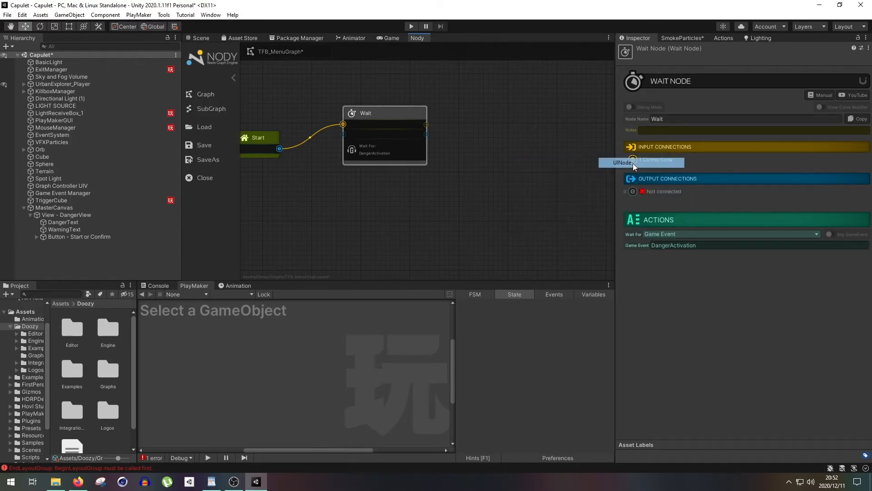
- Connect the Wait node's output to the input of the new UI Node in TFB_MenuGraph
{"action": "left_click_drag", "start_coordinate": [426, 133], "coordinate": [462, 172]}
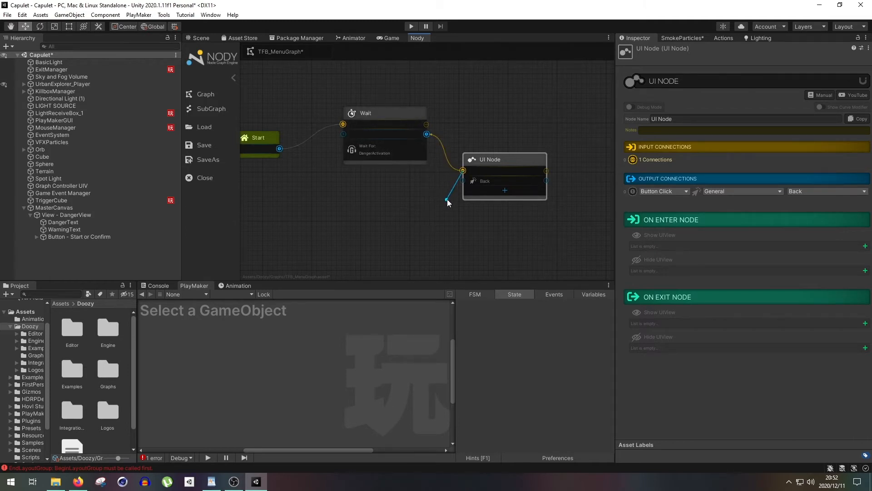
{"action": "left_click_drag", "start_coordinate": [447, 199], "coordinate": [457, 176]}
{"action": "left_click", "coordinate": [475, 162]}
{"action": "key", "text": "alt"}
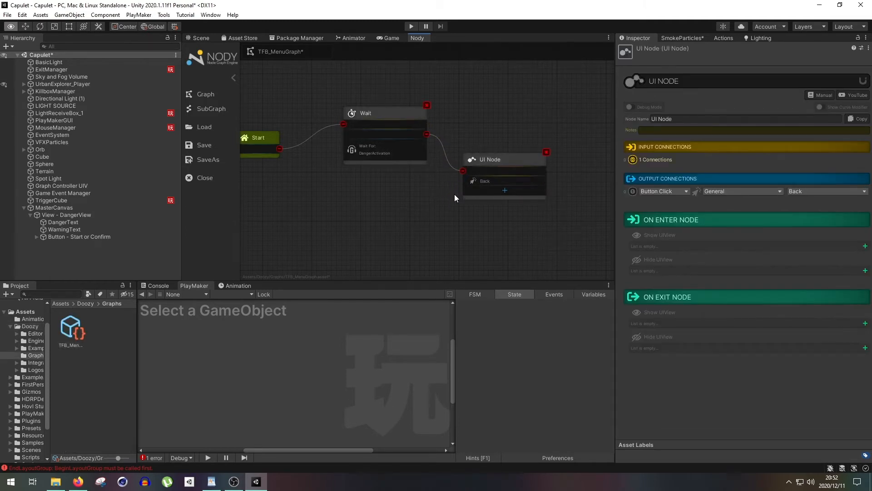
{"action": "left_click", "coordinate": [432, 141], "text": "alt"}
{"action": "key", "text": "ctrl+z"}
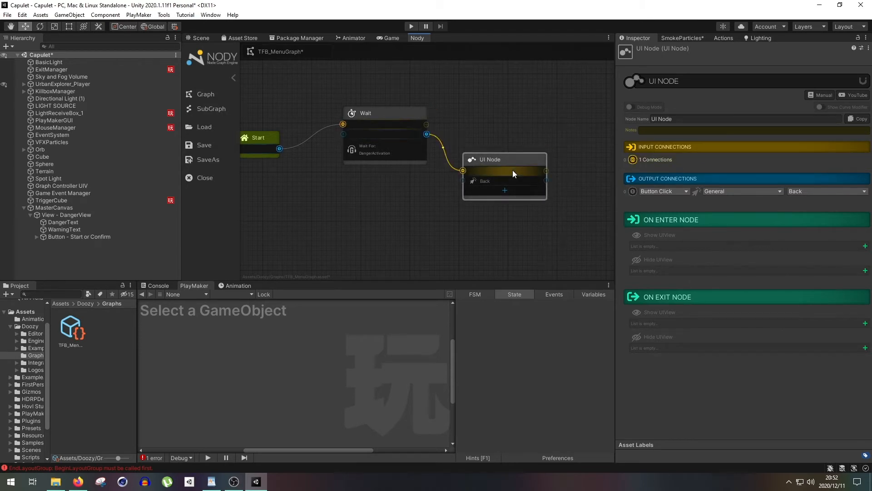
- Rename the UI Node connected after Wait as Activate Main View
{"action": "left_click", "coordinate": [680, 119]}
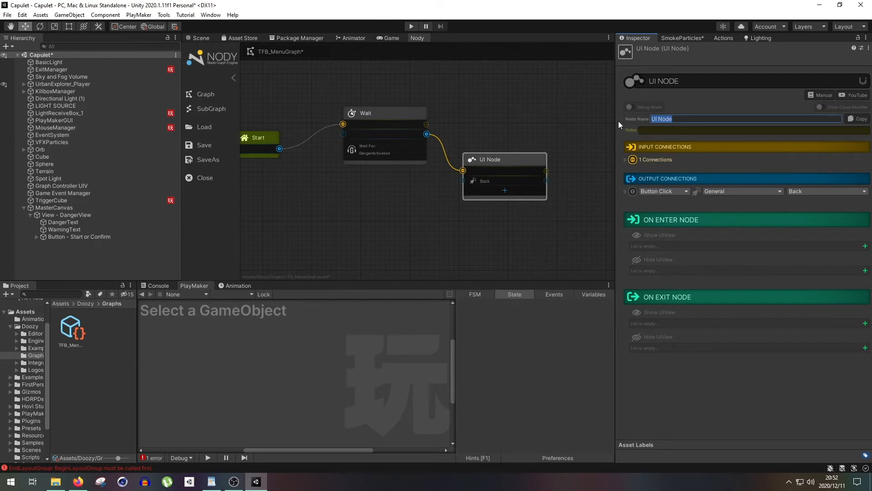
{"action": "type", "text": "Activate"}
{"action": "type", "text": " Thi"}
{"action": "key", "text": "BackSpace"}
{"action": "key", "text": "BackSpace"}
{"action": "key", "text": "BackSpace"}
{"action": "type", "text": "Main View"}
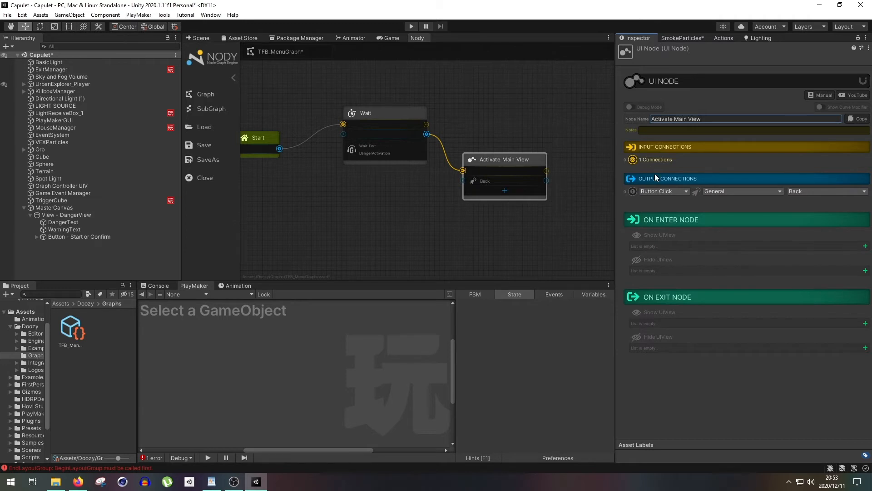
- Set the Activate Main View node's output connection to the game event DangerActivation
{"action": "left_click", "coordinate": [660, 191]}
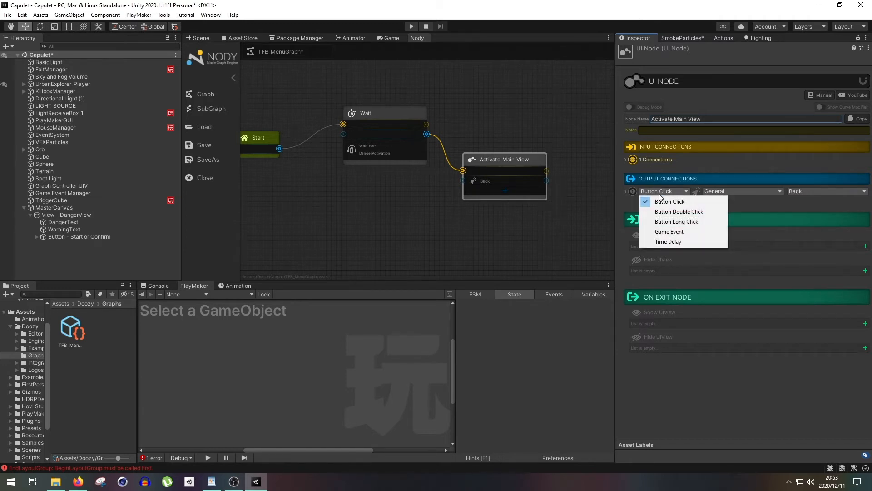
{"action": "left_click", "coordinate": [661, 232]}
{"action": "left_click", "coordinate": [717, 193]}
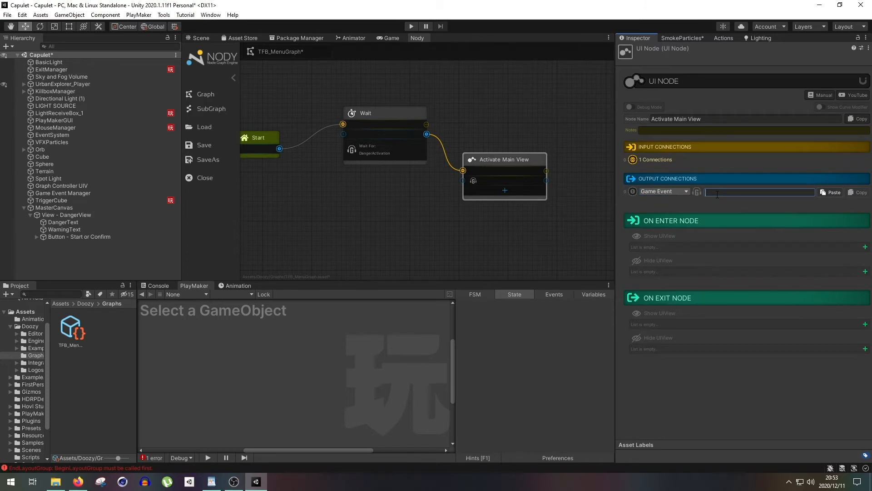
{"action": "type", "text": "DangerActivation"}
{"action": "left_click", "coordinate": [603, 244]}
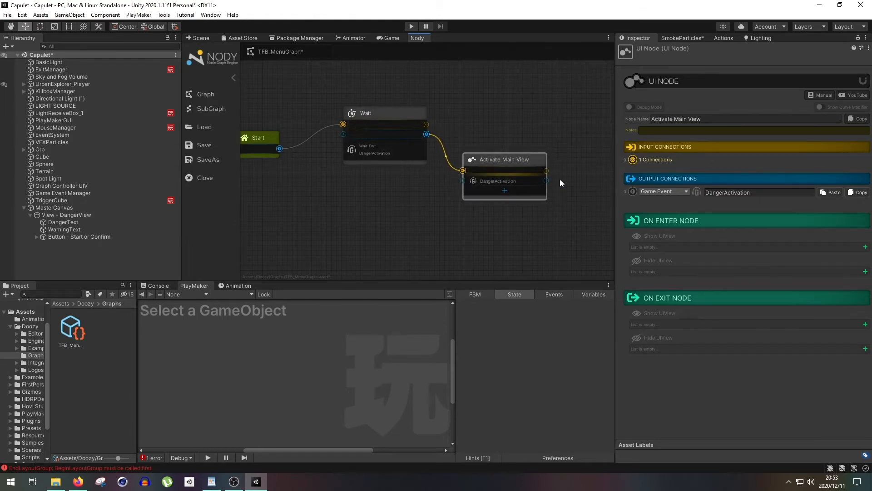
- Make the Activate Main View node show the UIView DangerView from the FTB_View category on entering the node
{"action": "left_click", "coordinate": [865, 247]}
{"action": "left_click", "coordinate": [654, 249]}
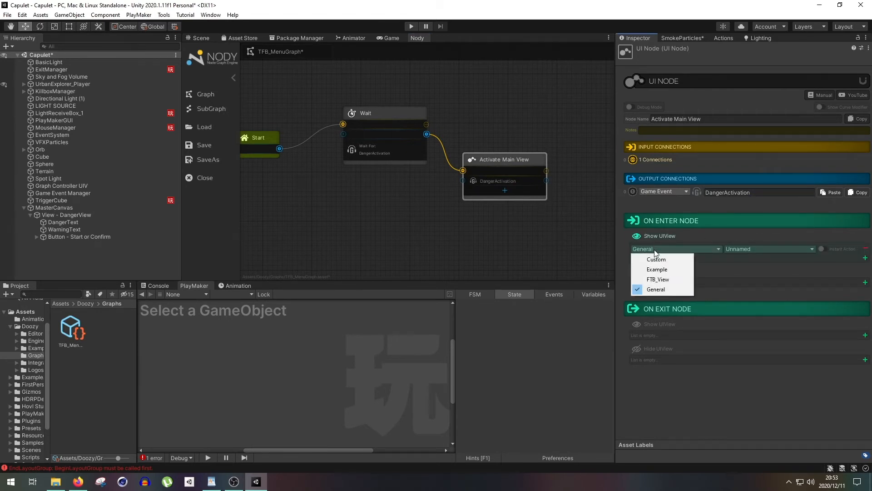
{"action": "left_click", "coordinate": [658, 279]}
{"action": "left_click", "coordinate": [740, 249]}
{"action": "left_click", "coordinate": [755, 309]}
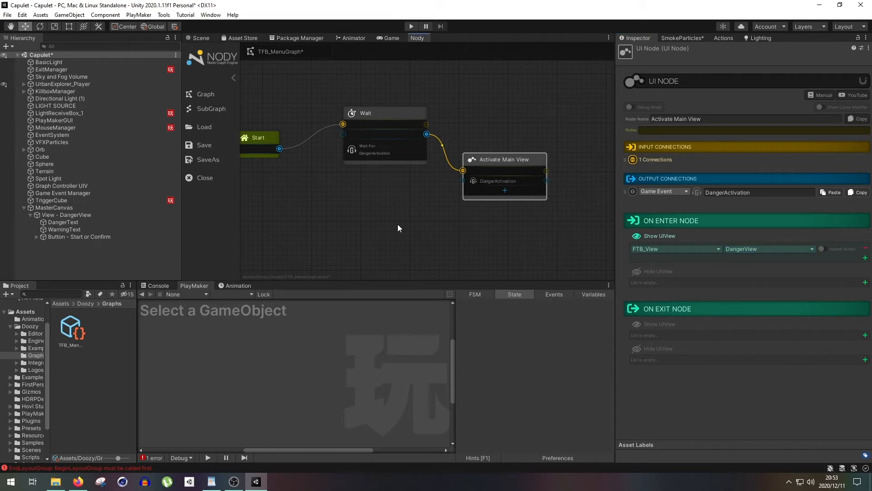
- Add a second UINode below the Wait node and connect Activate Main View's DangerActivation output to its input
{"action": "middle_click_drag", "start_coordinate": [408, 217], "coordinate": [412, 190]}
{"action": "right_click", "coordinate": [404, 208]}
{"action": "mouse_move", "coordinate": [414, 214]}
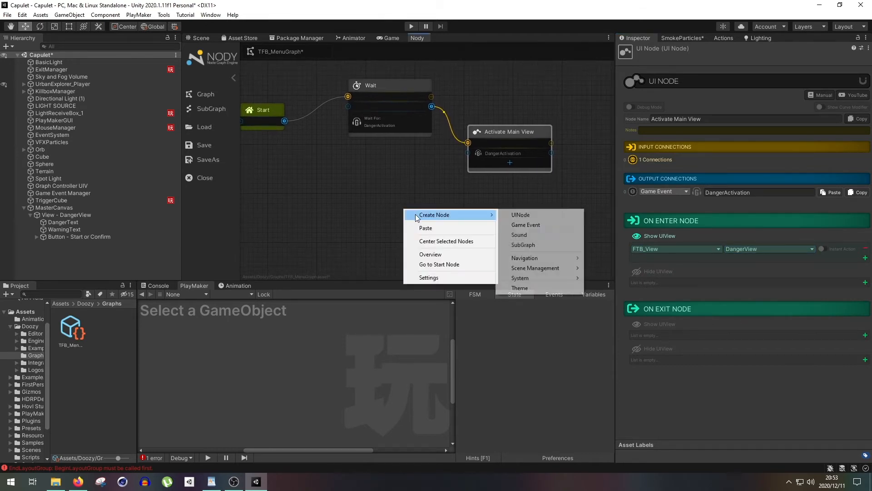
{"action": "left_click", "coordinate": [513, 216]}
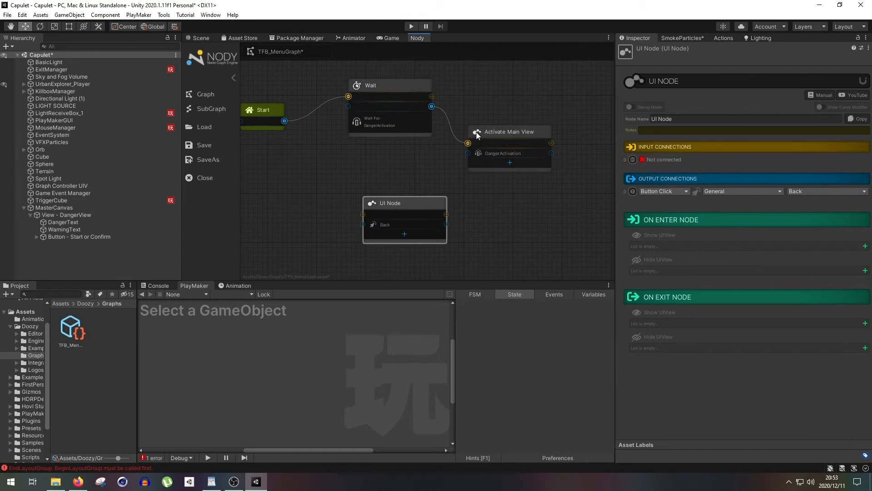
{"action": "left_click_drag", "start_coordinate": [482, 133], "coordinate": [484, 131]}
{"action": "left_click_drag", "start_coordinate": [552, 150], "coordinate": [445, 220]}
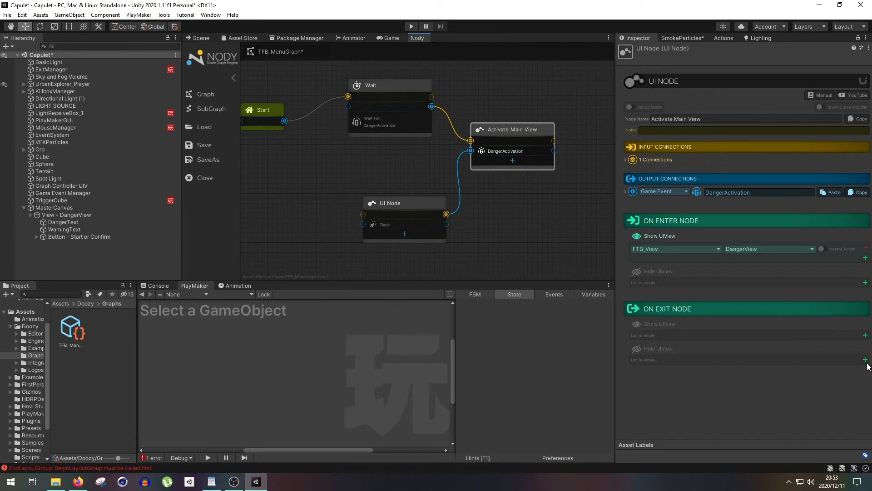
{"action": "left_click", "coordinate": [405, 209]}
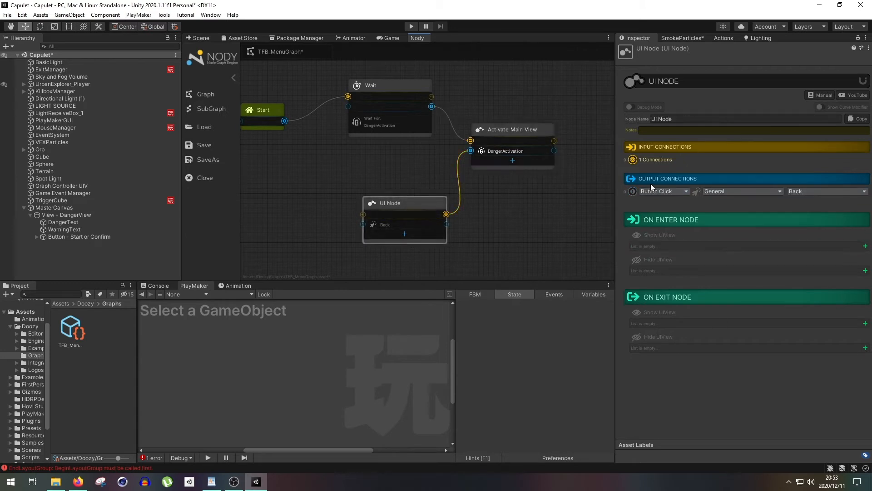
{"action": "left_click", "coordinate": [669, 191]}
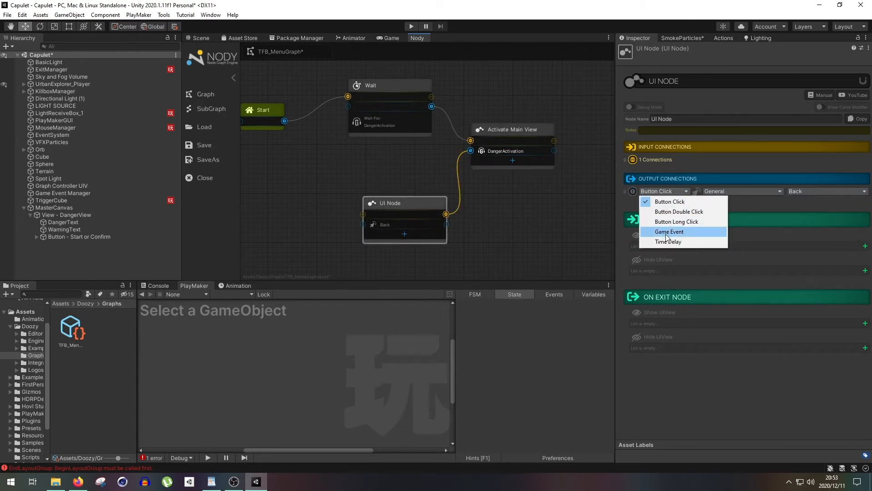
{"action": "left_click", "coordinate": [669, 202]}
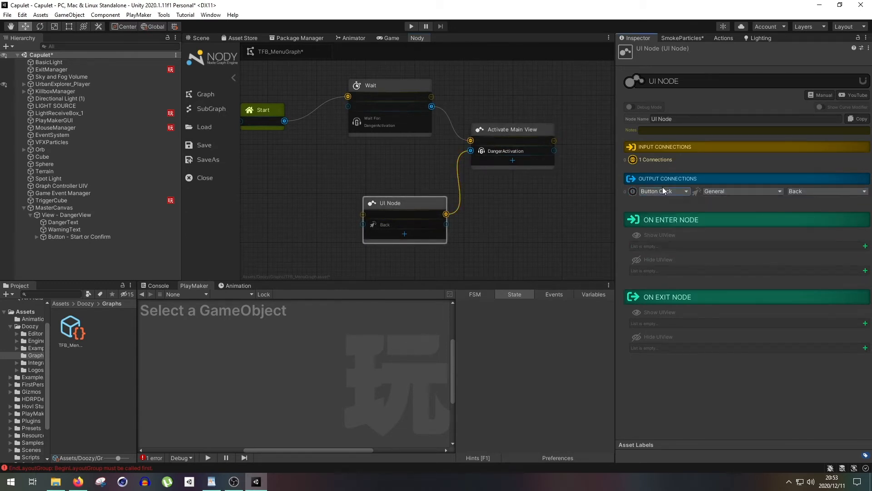
- Make the Activate Main View node hide the UIView DangerView from the FTB_View category on exiting the node
{"action": "left_click", "coordinate": [514, 128]}
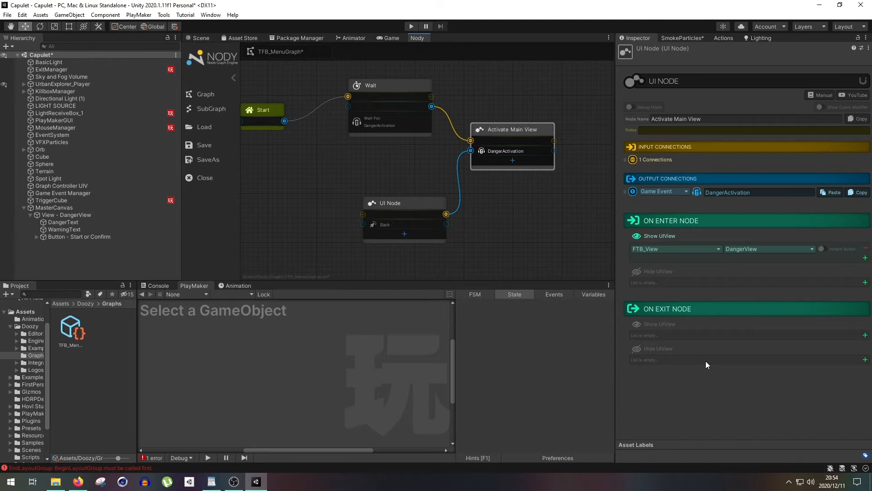
{"action": "left_click", "coordinate": [865, 359]}
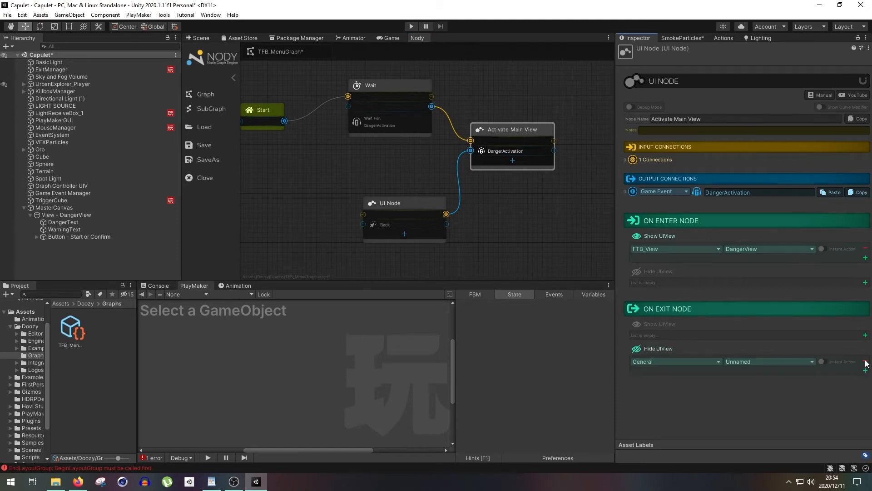
{"action": "left_click", "coordinate": [691, 361]}
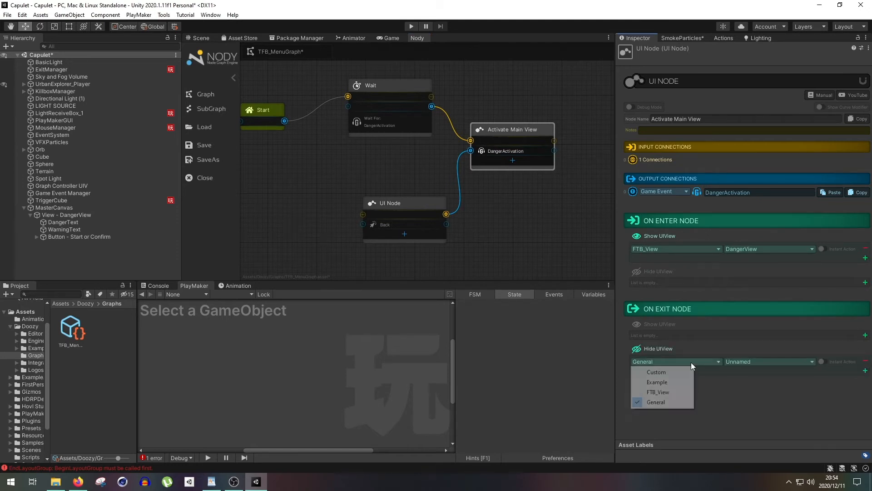
{"action": "left_click", "coordinate": [679, 392]}
{"action": "left_click", "coordinate": [743, 361]}
{"action": "left_click", "coordinate": [755, 422]}
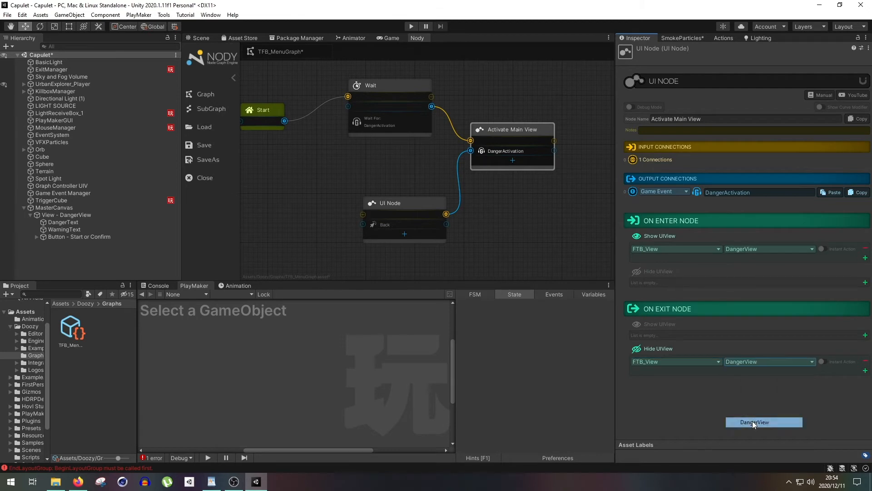
- Review the Wait node's awaited game event and the show and hide view settings of Activate Main View
{"action": "left_click", "coordinate": [421, 203]}
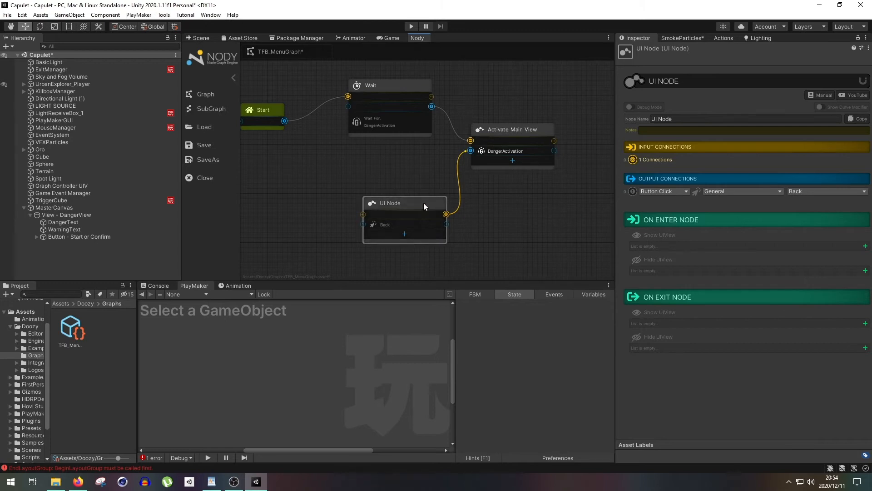
{"action": "left_click", "coordinate": [510, 131]}
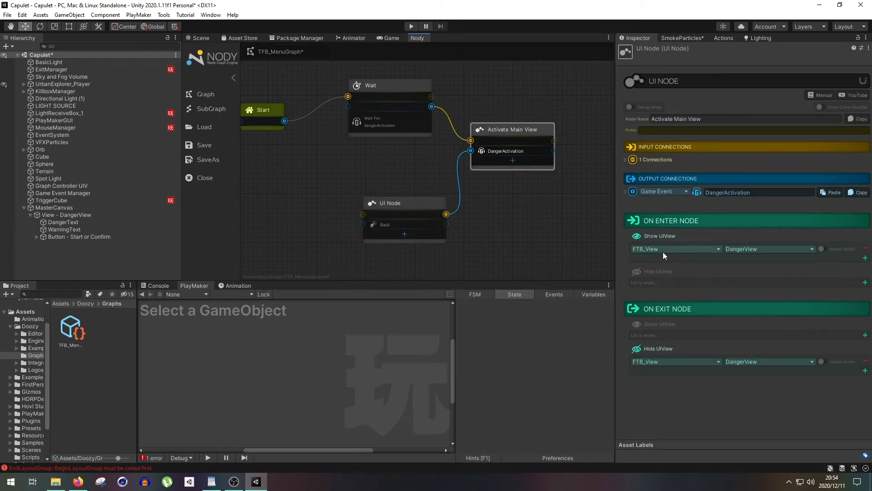
{"action": "left_click", "coordinate": [409, 90]}
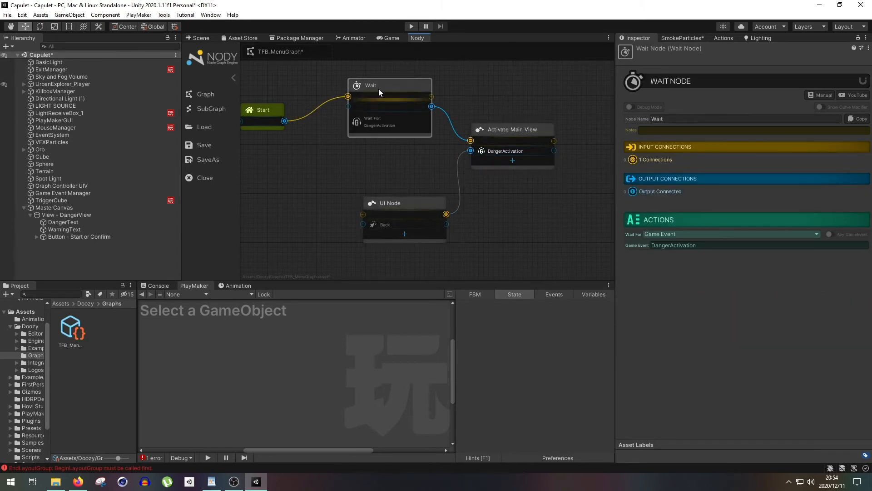
{"action": "left_click", "coordinate": [499, 130]}
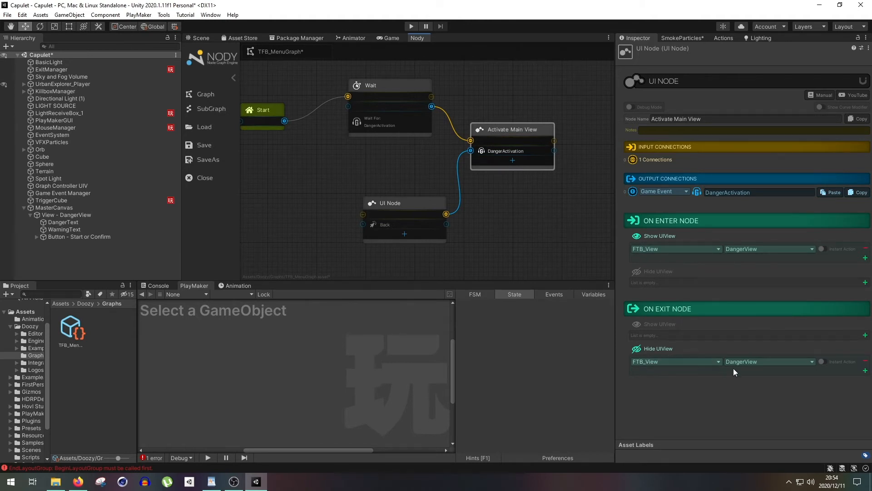
- Rename the second UI Node, below the Wait node, as Hide Tip
{"action": "left_click", "coordinate": [377, 202]}
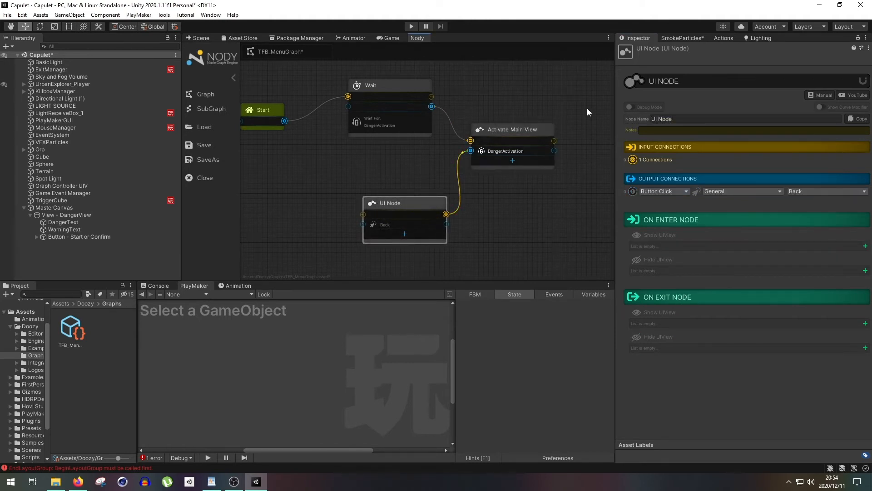
{"action": "key", "text": "e"}
{"action": "left_click", "coordinate": [673, 119]}
{"action": "type", "text": "Hide Tip"}
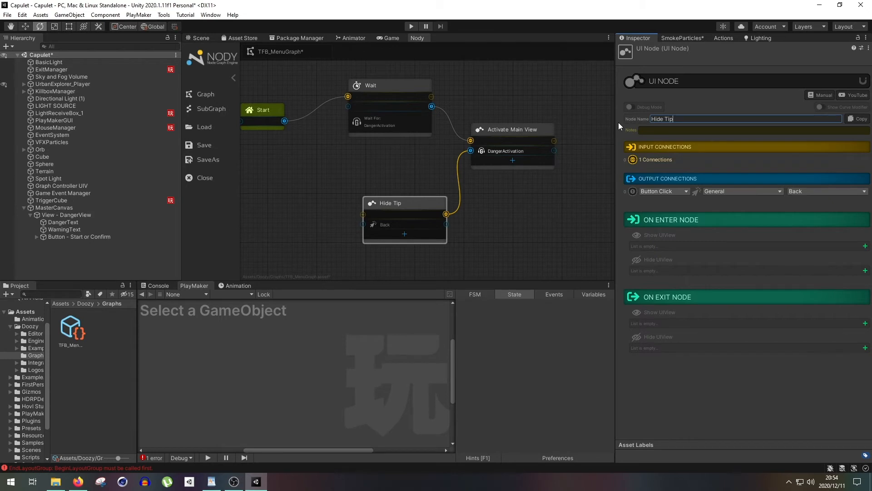
- Set the Hide Tip node's output connection to the game event DangerActivation
{"action": "left_click", "coordinate": [663, 191]}
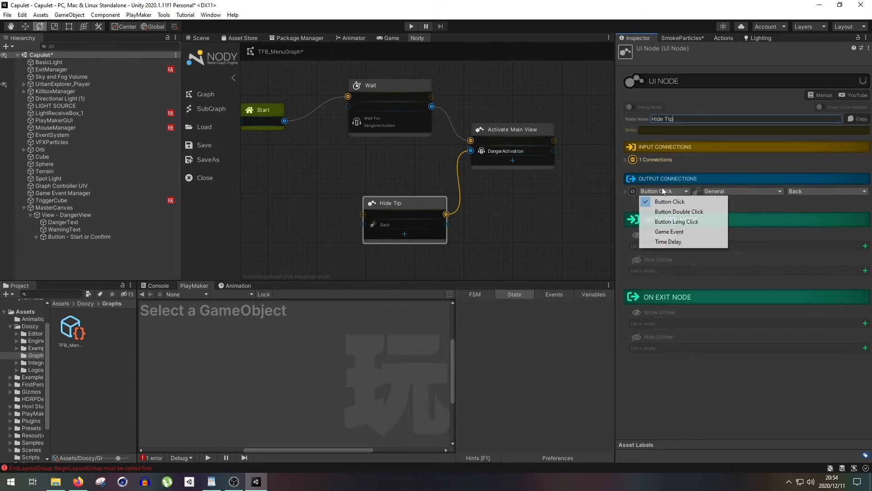
{"action": "left_click", "coordinate": [659, 232]}
{"action": "left_click", "coordinate": [717, 193]}
{"action": "type", "text": "DangerActivation"}
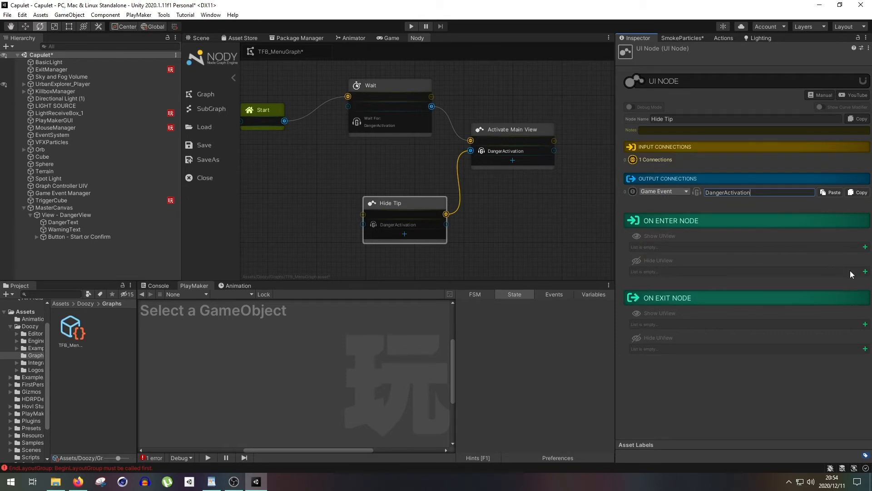
- Make the Hide Tip node hide the UIView DangerView from the FTB_View category on entering the node
{"action": "left_click", "coordinate": [865, 272]}
{"action": "left_click", "coordinate": [696, 274]}
{"action": "left_click", "coordinate": [654, 303]}
{"action": "left_click", "coordinate": [740, 274]}
{"action": "left_click", "coordinate": [748, 336]}
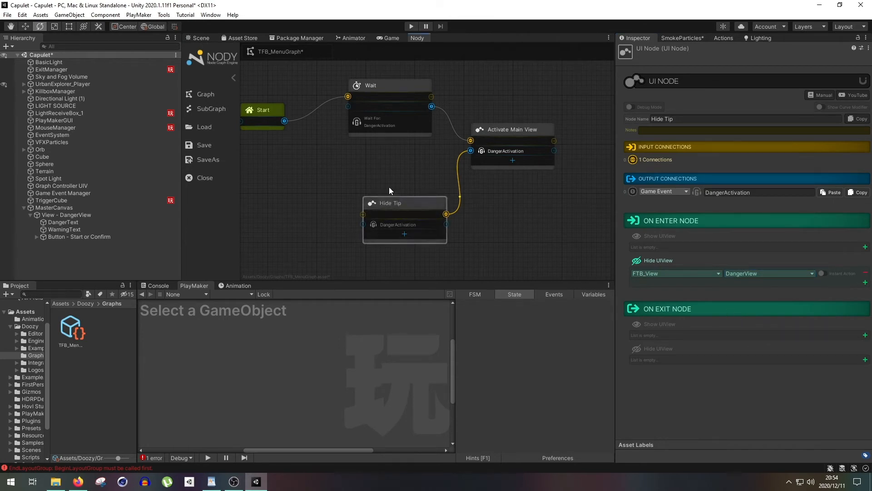
- Space out the graph by moving Hide Tip slightly left and down and Activate Main View slightly down
{"action": "middle_click_drag", "start_coordinate": [388, 151], "coordinate": [411, 151]}
{"action": "left_click_drag", "start_coordinate": [414, 202], "coordinate": [391, 206]}
{"action": "left_click_drag", "start_coordinate": [522, 133], "coordinate": [522, 138]}
- Compare the Wait node's game event with the OnClick game event of the Start or Confirm button
{"action": "left_click", "coordinate": [422, 91]}
{"action": "scroll", "coordinate": [425, 179], "scroll_direction": "down", "scroll_amount": 1}
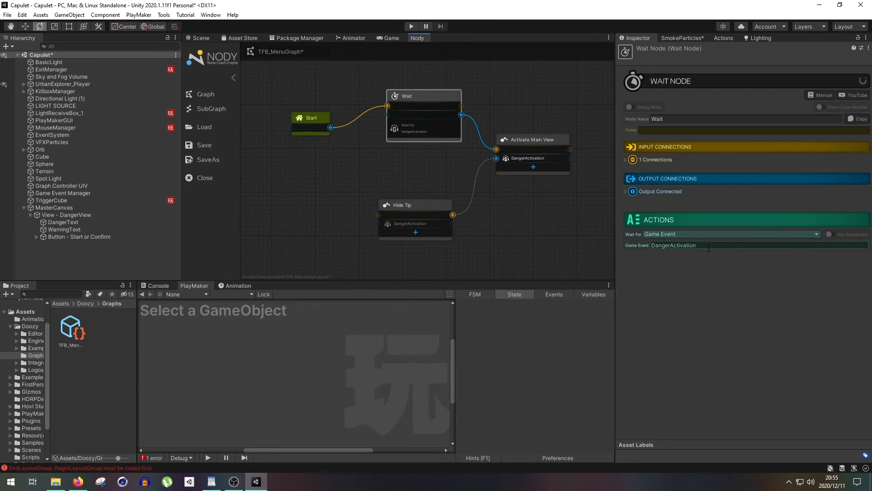
{"action": "left_click", "coordinate": [94, 235]}
{"action": "scroll", "coordinate": [682, 316], "scroll_direction": "down", "scroll_amount": 20}
{"action": "scroll", "coordinate": [772, 191], "scroll_direction": "up", "scroll_amount": 8}
{"action": "left_click", "coordinate": [778, 289]}
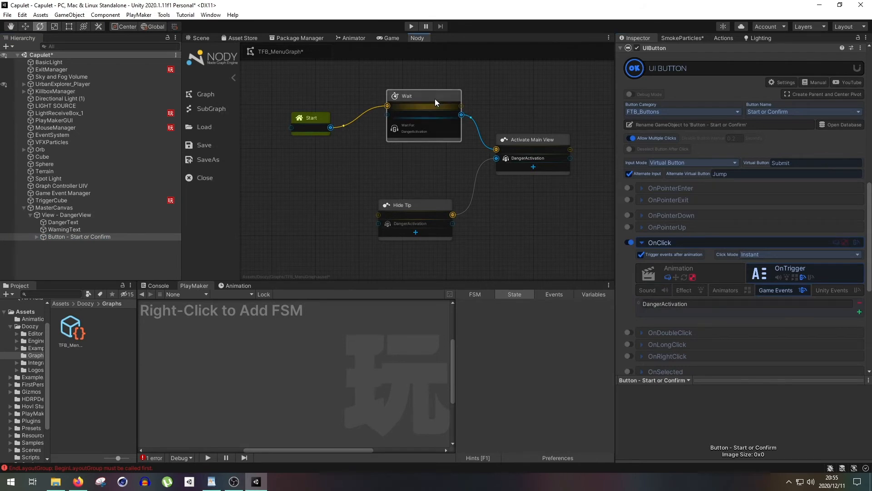
{"action": "left_click", "coordinate": [434, 99]}
- Check the game event sent by the ActivateHint state in TriggerCube's FSM against the Wait node's game event
{"action": "left_click", "coordinate": [131, 200]}
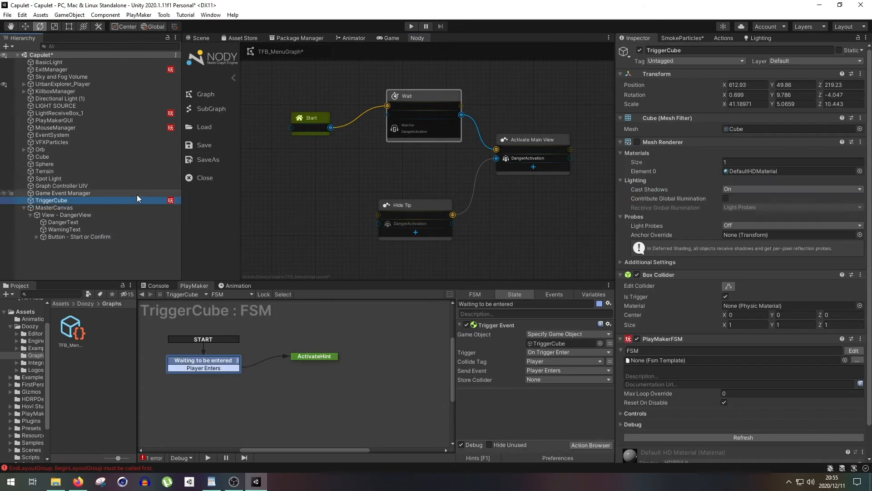
{"action": "left_click", "coordinate": [299, 357]}
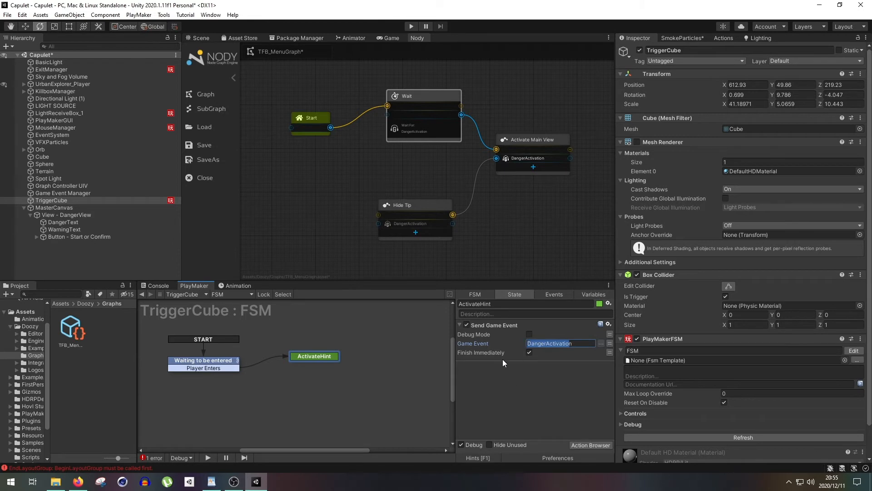
{"action": "left_click", "coordinate": [198, 364]}
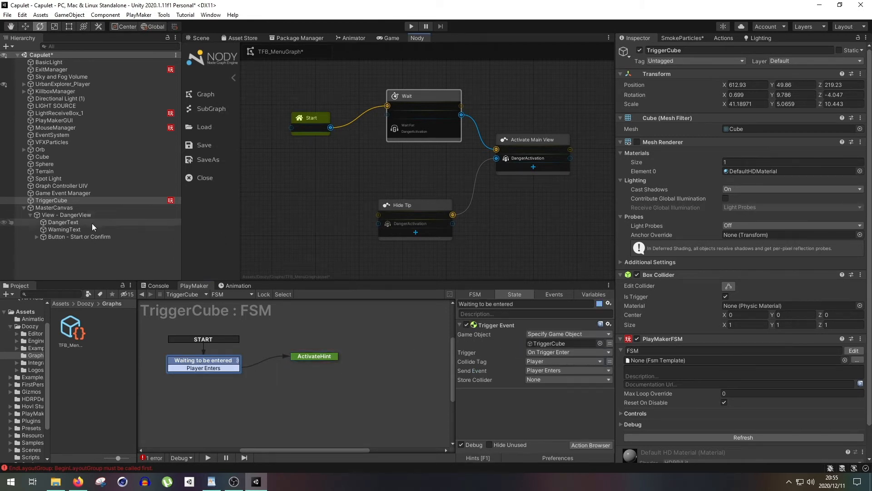
{"action": "left_click", "coordinate": [445, 94]}
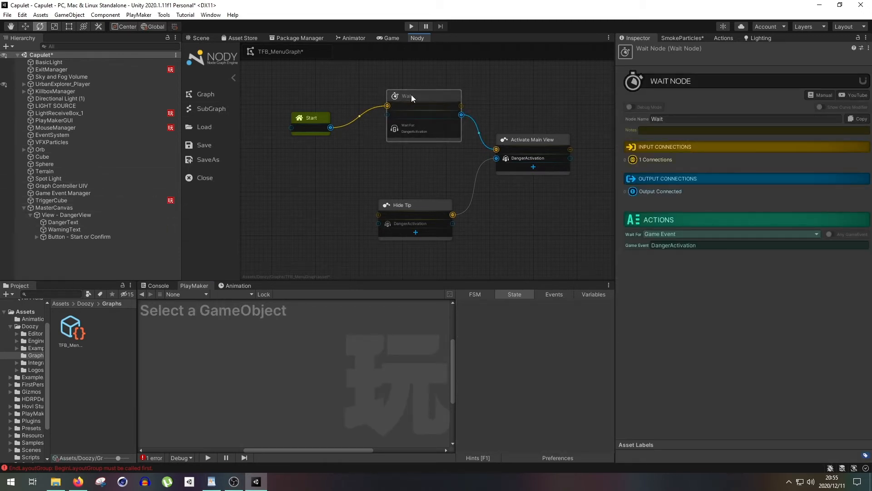
- Review the UIView show and hide settings of the Activate Main View and Hide Tip nodes
{"action": "left_click", "coordinate": [520, 136]}
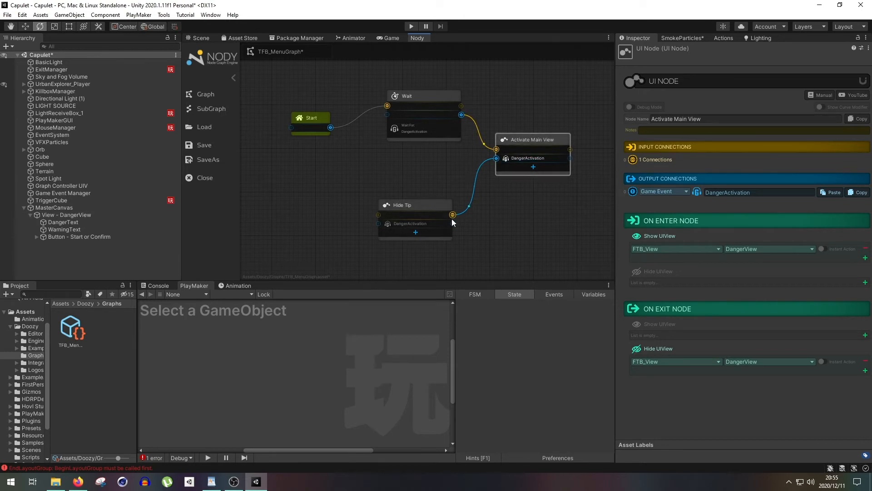
{"action": "left_click", "coordinate": [435, 206]}
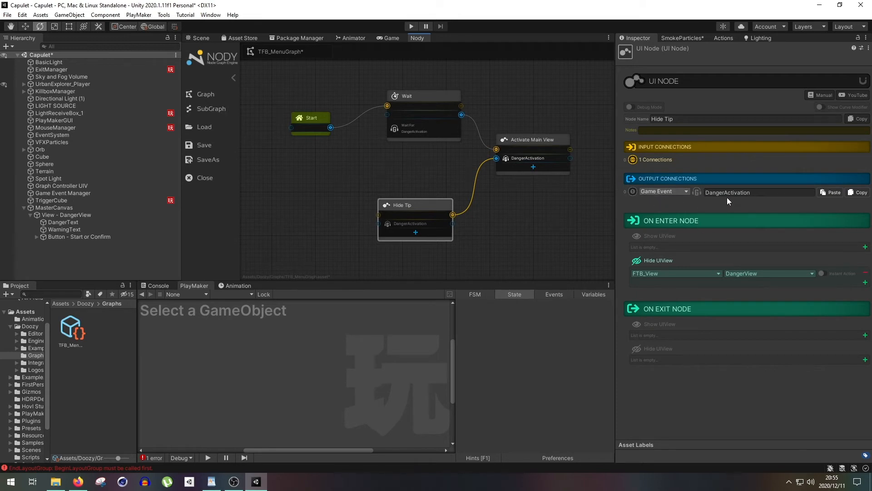
- Play-test the scene while watching TriggerCube's FSM, confirm the Danger hint once the trigger fires, and stop the test
{"action": "left_click", "coordinate": [198, 38]}
{"action": "left_click", "coordinate": [411, 26]}
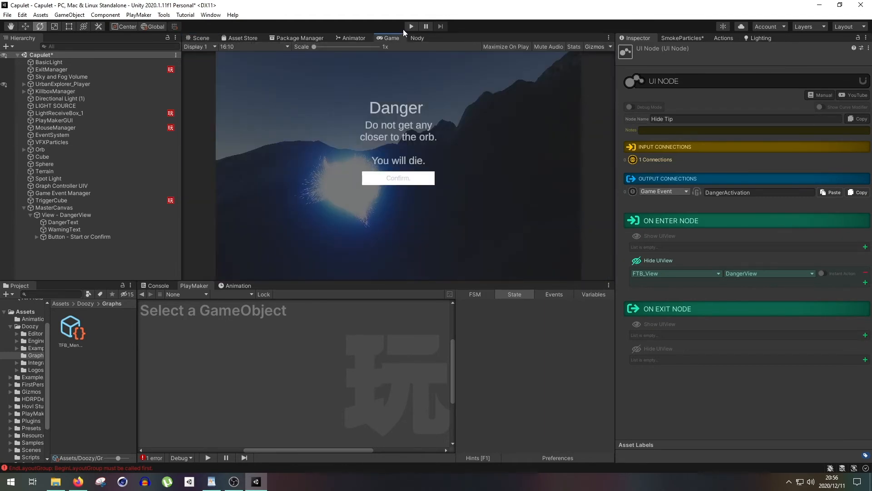
{"action": "left_click", "coordinate": [410, 27]}
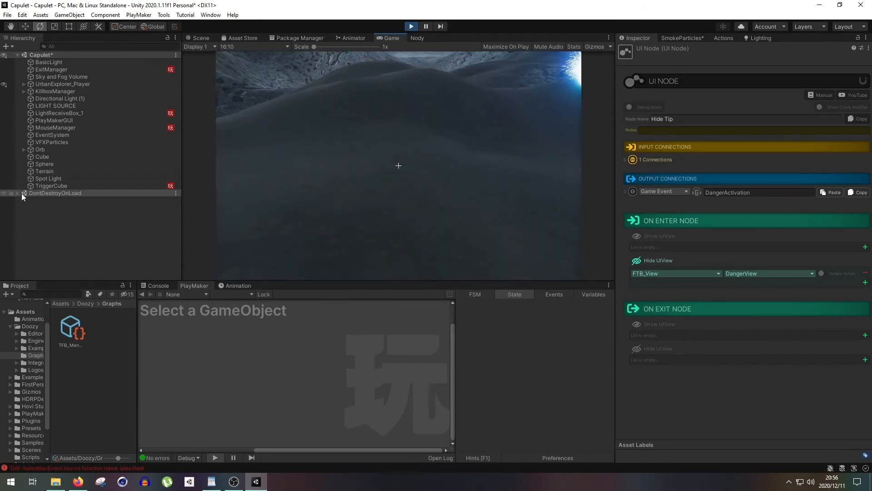
{"action": "left_click", "coordinate": [51, 186]}
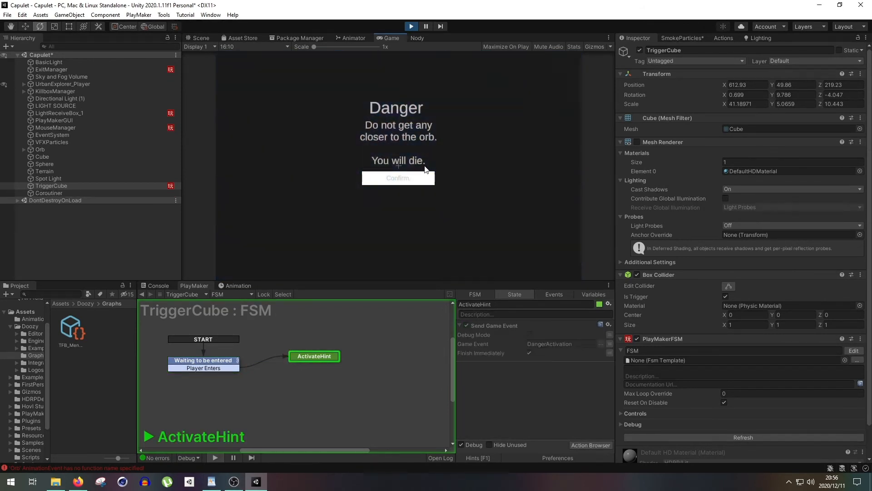
{"action": "left_click", "coordinate": [424, 178]}
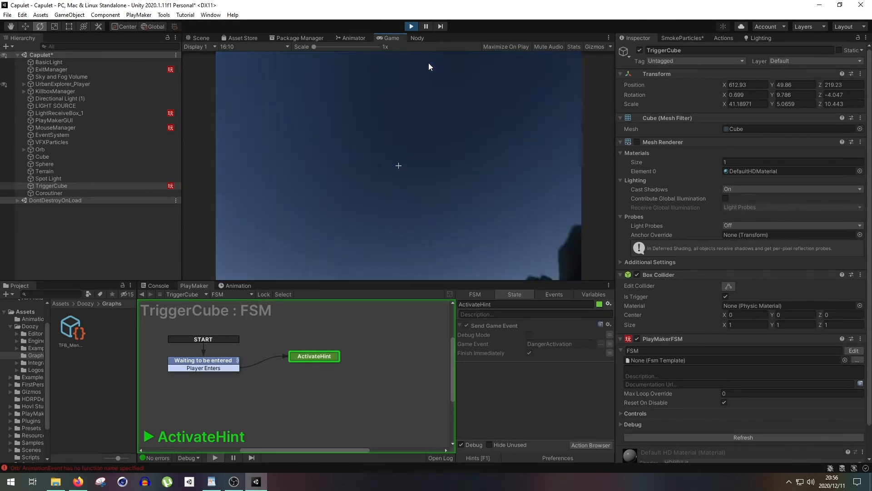
{"action": "left_click", "coordinate": [412, 26]}
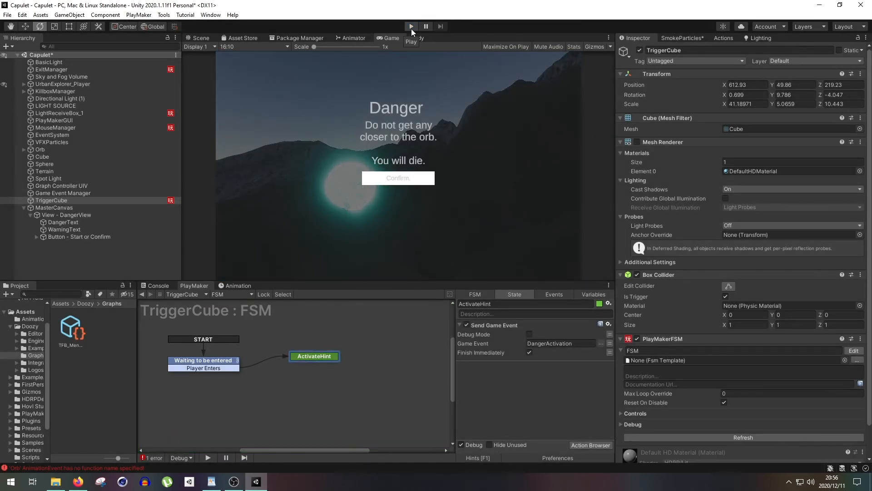
- Dock the Nody graph window beside the Inspector and widen that area so the whole graph fits next to the Game view
{"action": "left_click", "coordinate": [418, 38]}
{"action": "left_click_drag", "start_coordinate": [416, 38], "coordinate": [664, 37]}
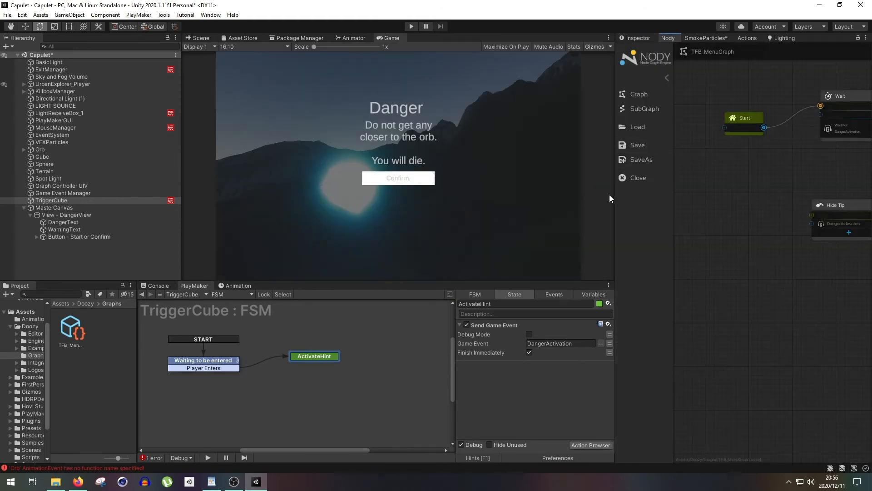
{"action": "left_click_drag", "start_coordinate": [615, 195], "coordinate": [471, 207]}
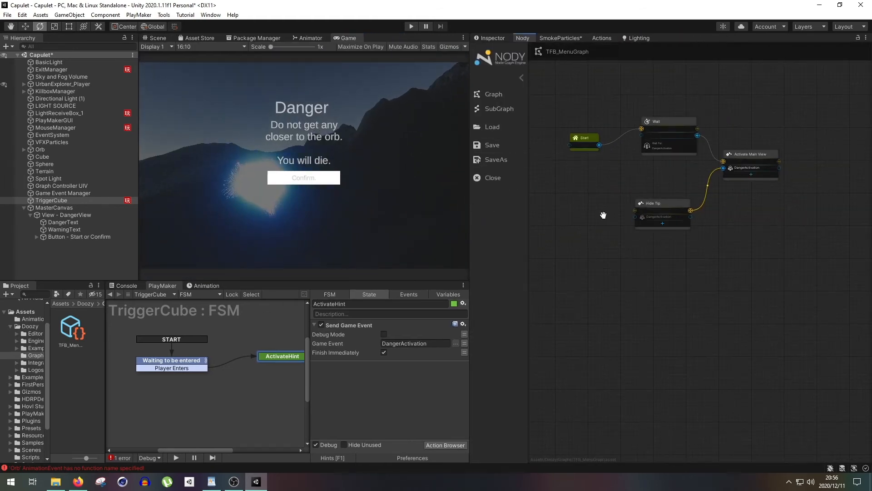
- Start another play test with the Nody graph visible beside the game
{"action": "left_click", "coordinate": [408, 26]}
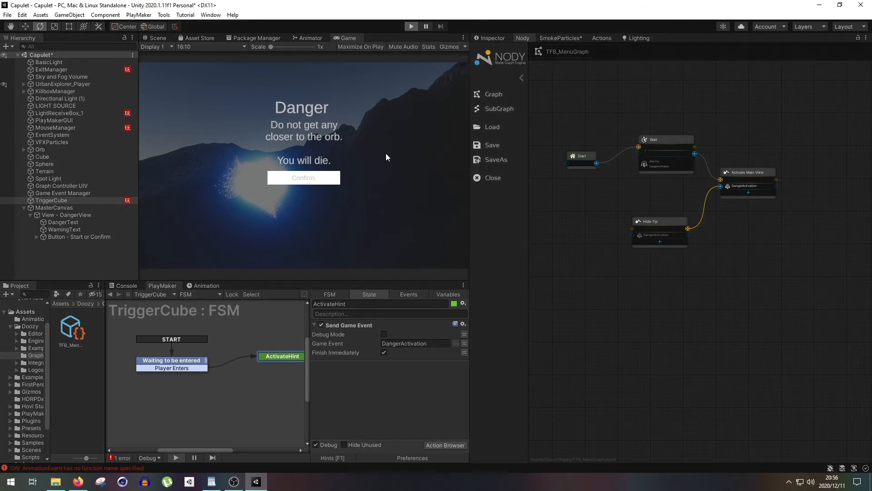
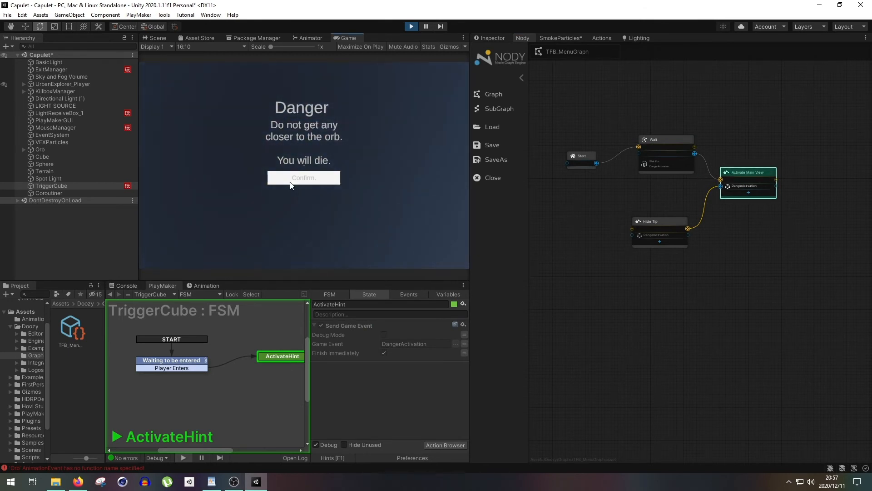
- Confirm the Danger hint in the running play test while watching the Nody graph, and stop the test
{"action": "left_click", "coordinate": [302, 177]}
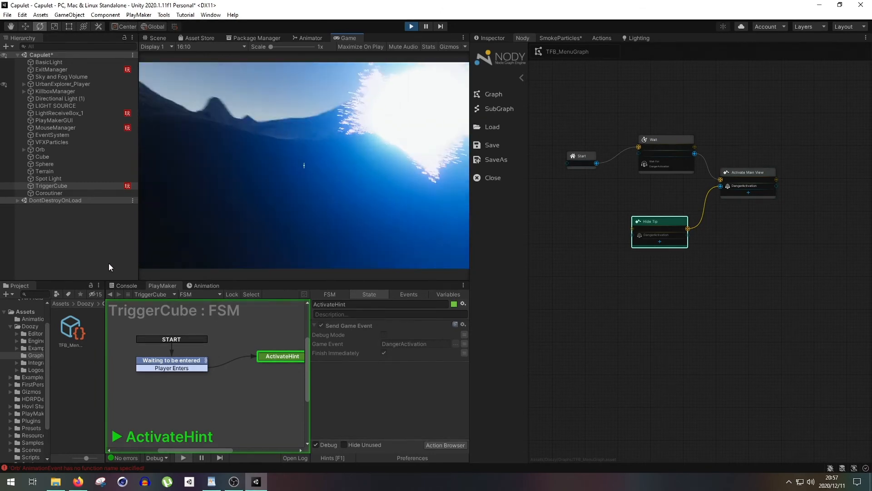
{"action": "left_click", "coordinate": [411, 27]}
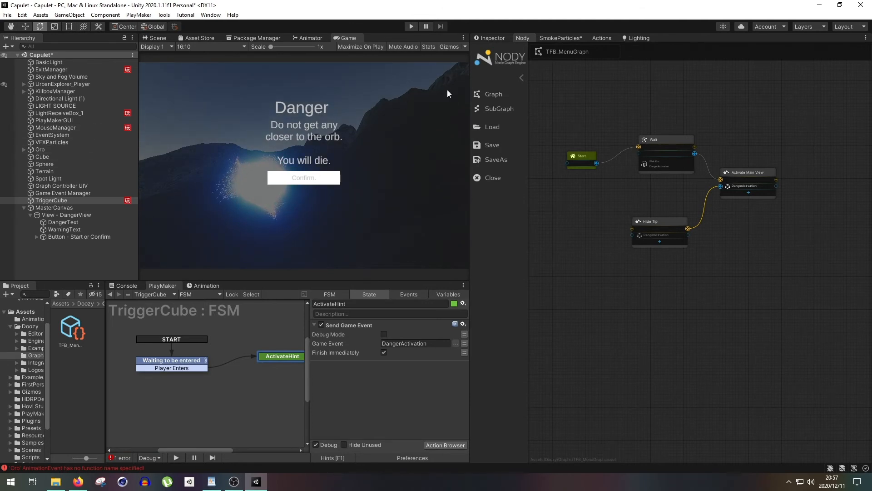
- Narrow the Inspector area, dock the Nody graph window beside the Game view, and bring up the Scene view
{"action": "left_click_drag", "start_coordinate": [468, 144], "coordinate": [508, 144]}
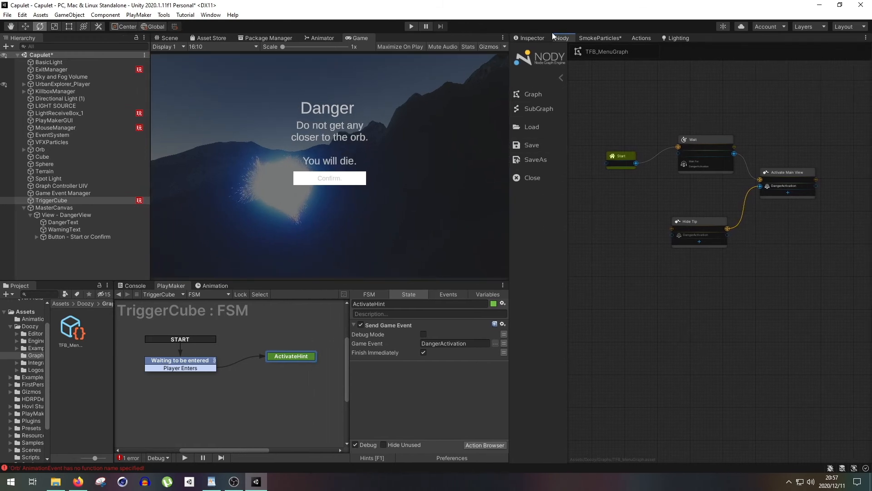
{"action": "left_click_drag", "start_coordinate": [560, 42], "coordinate": [448, 43]}
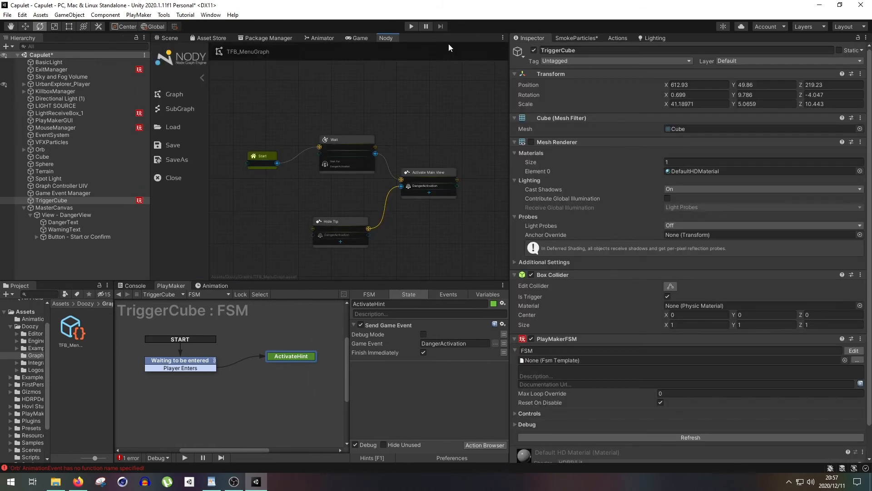
{"action": "left_click", "coordinate": [176, 41]}
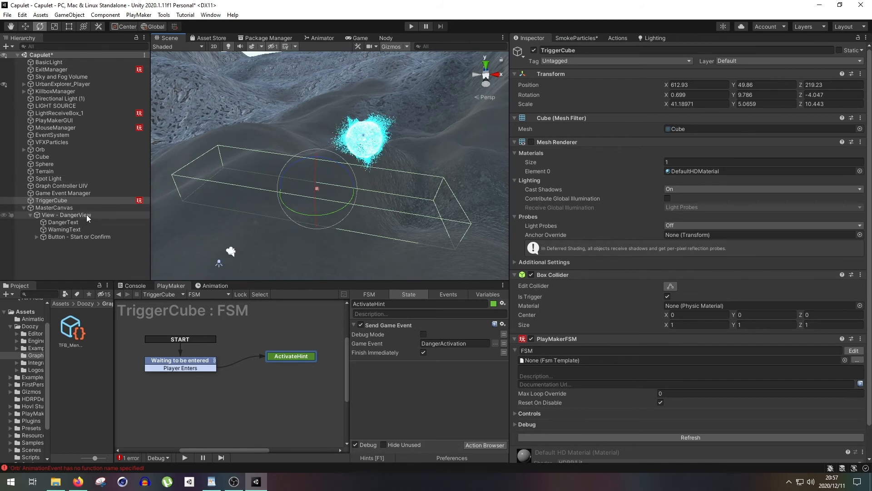
- On the Start or Confirm button's UIButton, disable Allow Multiple Clicks and set the input mode to Key Code with Return
{"action": "left_click", "coordinate": [87, 236]}
{"action": "scroll", "coordinate": [590, 264], "scroll_direction": "down", "scroll_amount": 10}
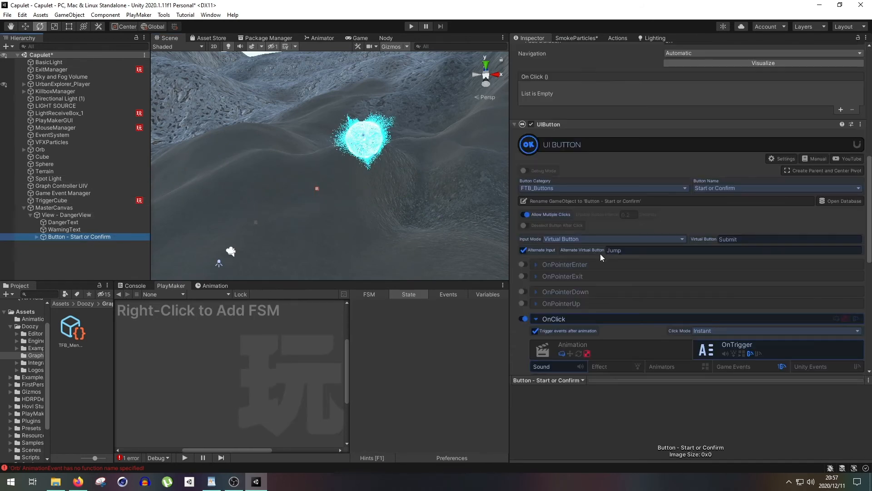
{"action": "left_click", "coordinate": [526, 215]}
{"action": "left_click", "coordinate": [601, 239]}
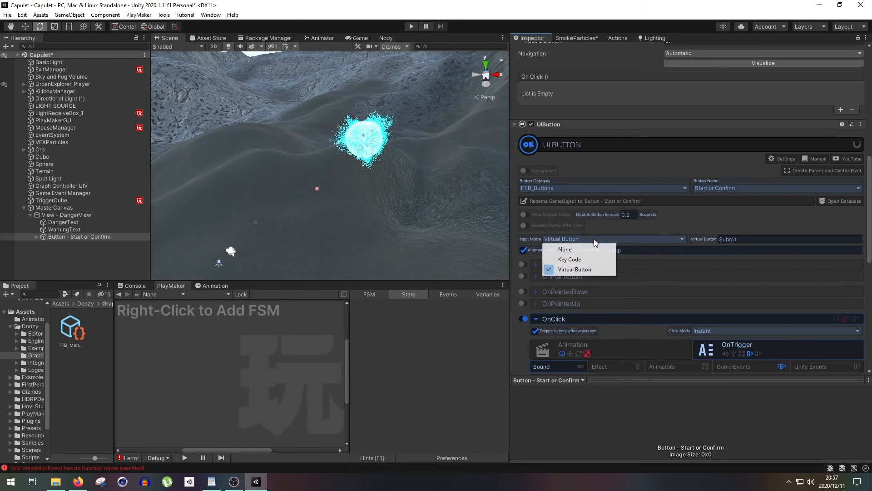
{"action": "left_click", "coordinate": [588, 256]}
{"action": "left_click", "coordinate": [721, 239]}
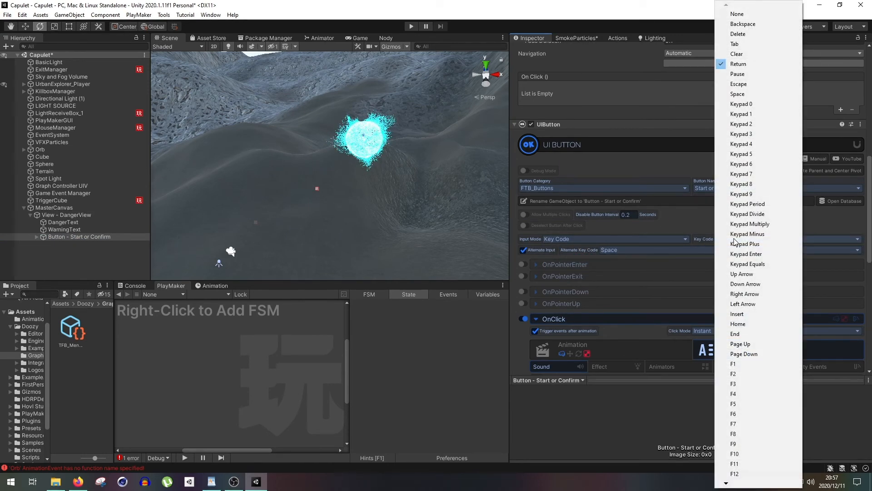
{"action": "left_click", "coordinate": [687, 214]}
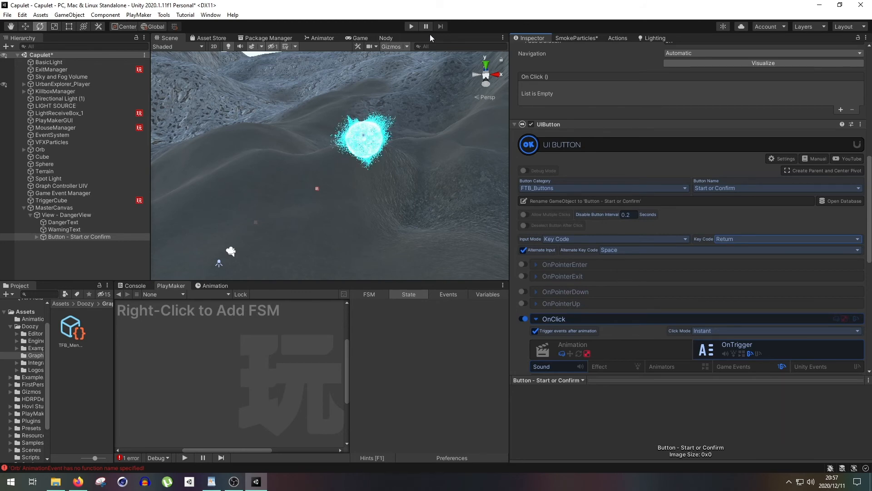
- Play-test the Danger hint with the button's Key Code input and stop the test
{"action": "left_click", "coordinate": [411, 27]}
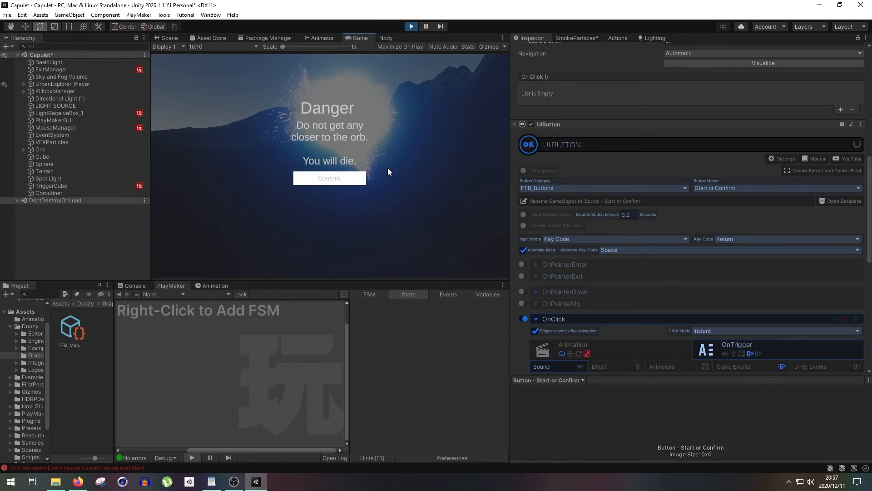
{"action": "left_click", "coordinate": [411, 26]}
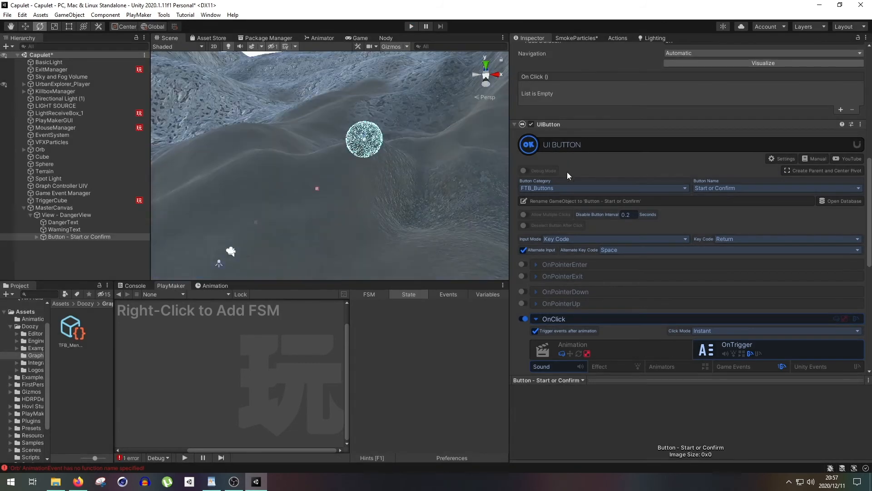
- Add a Key To Game Event component to the Start or Confirm button
{"action": "scroll", "coordinate": [585, 171], "scroll_direction": "down", "scroll_amount": 10}
{"action": "left_click", "coordinate": [677, 361]}
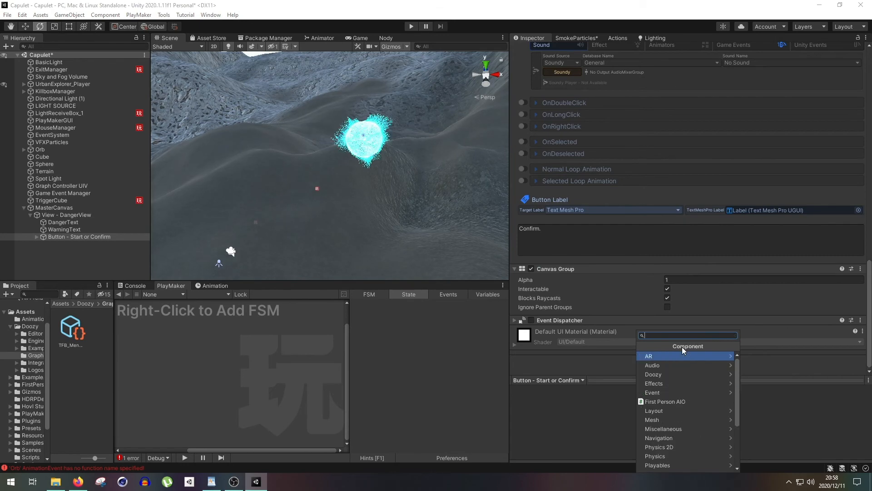
{"action": "type", "text": "key to"}
{"action": "key", "text": "Down"}
{"action": "key", "text": "Return"}
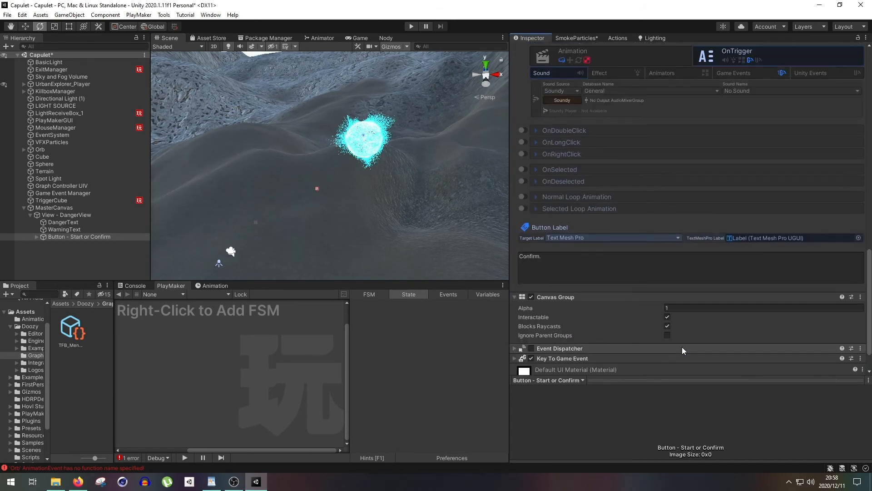
- Configure Key To Game Event with input mode Key Code, key Return and game event DangerActivation
{"action": "left_click", "coordinate": [515, 320]}
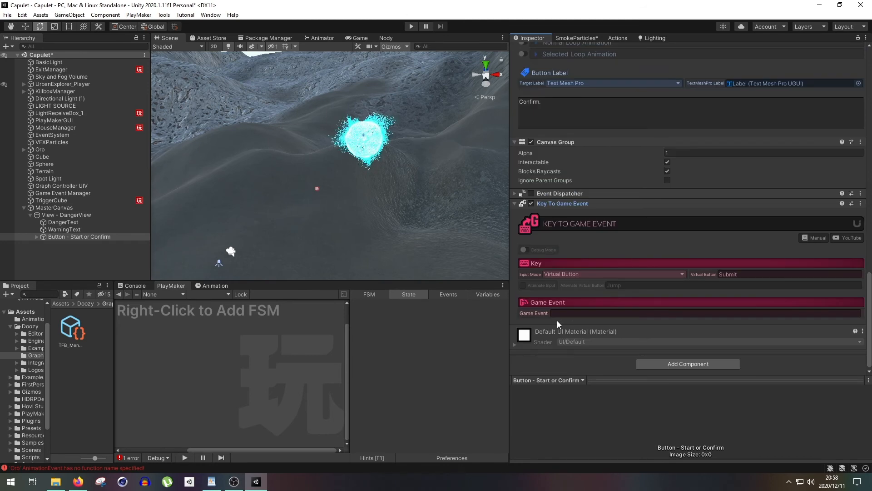
{"action": "left_click", "coordinate": [597, 275]}
{"action": "left_click", "coordinate": [585, 294]}
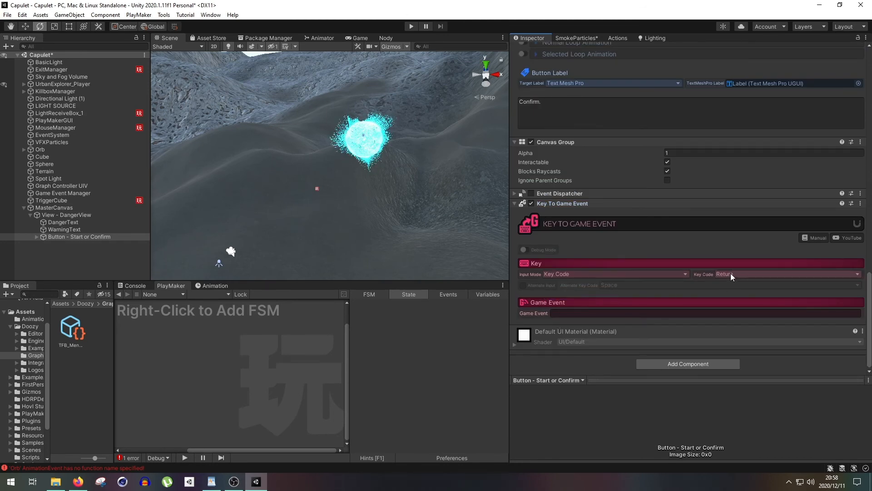
{"action": "left_click", "coordinate": [731, 273]}
{"action": "left_click", "coordinate": [633, 3]}
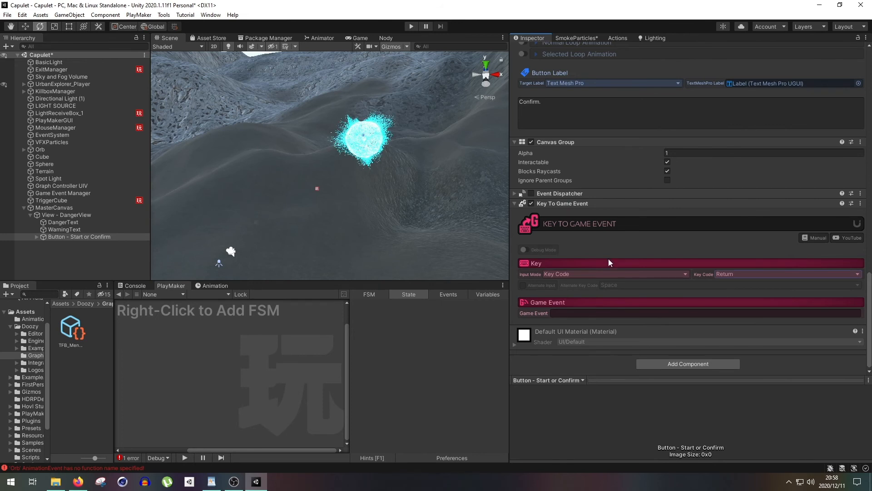
{"action": "left_click", "coordinate": [581, 313]}
{"action": "type", "text": "DangerActivation"}
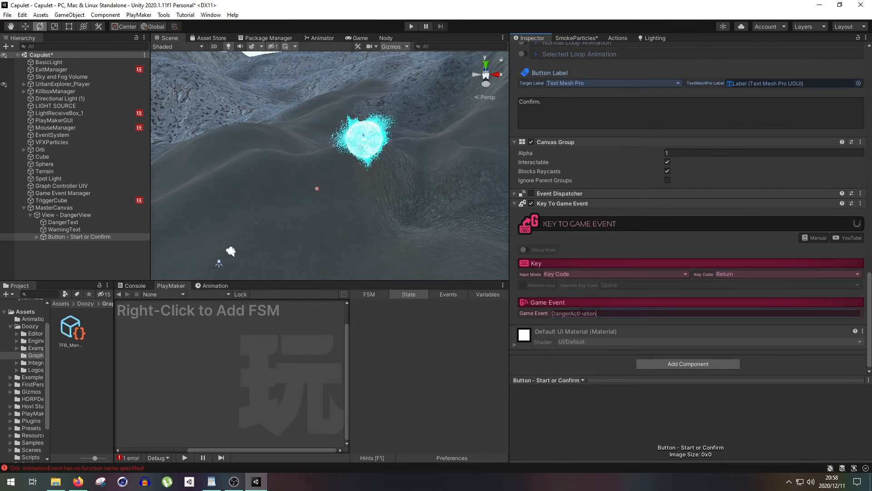
- Play-test the scene, dismiss the Danger hint with the Return key, and stop the test
{"action": "left_click", "coordinate": [412, 26]}
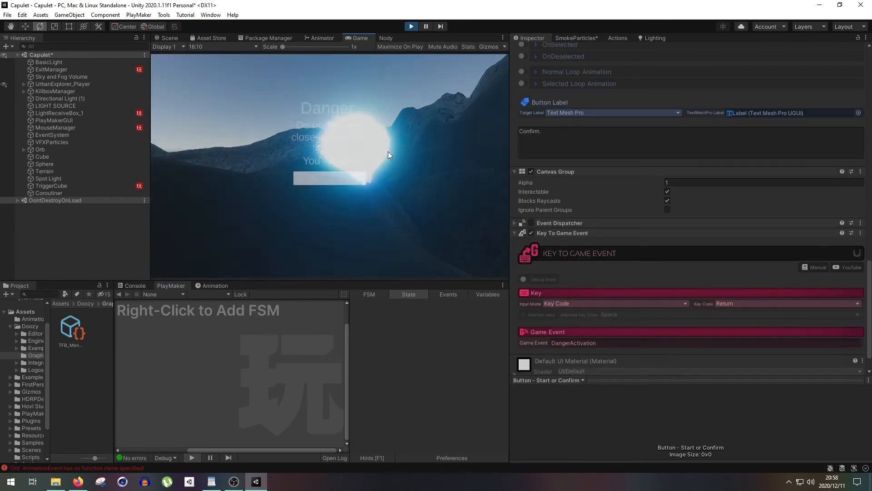
{"action": "key", "text": "Return"}
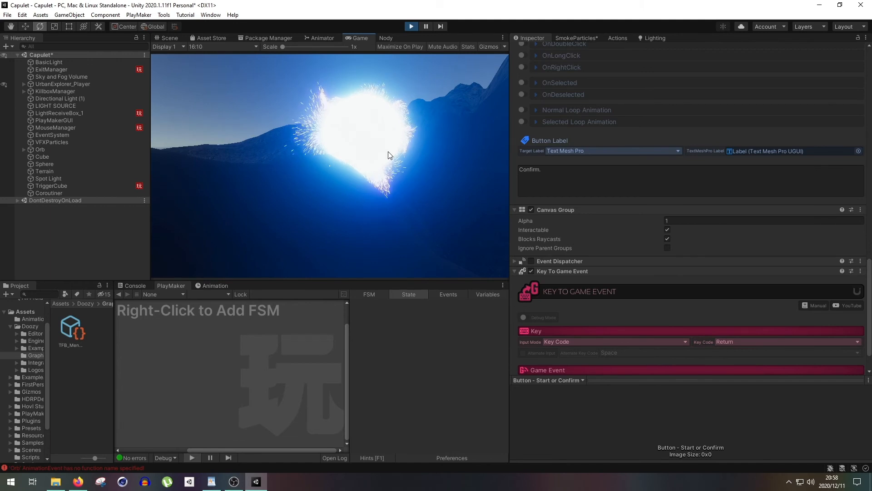
{"action": "left_click", "coordinate": [411, 26]}
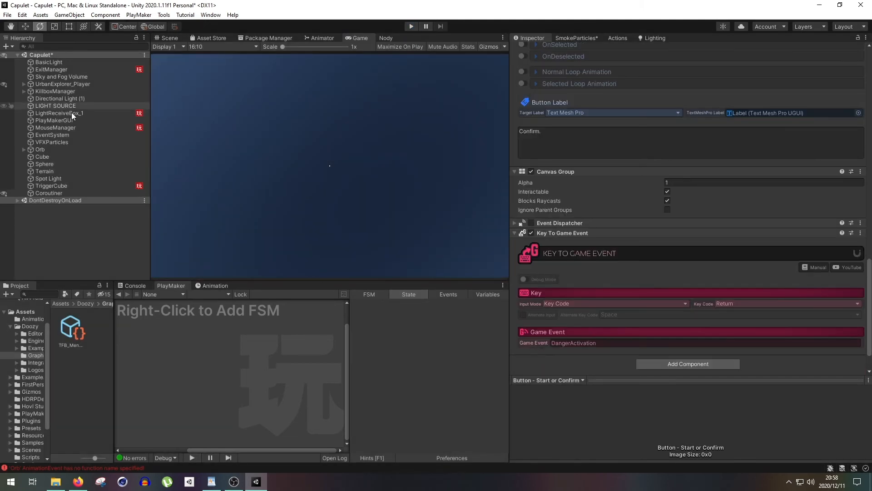
- Enable the Visual Environment override on the Sky and Fog Volume to darken the scene
{"action": "left_click", "coordinate": [73, 120]}
{"action": "left_click", "coordinate": [78, 128]}
{"action": "left_click", "coordinate": [531, 118]}
{"action": "left_click", "coordinate": [415, 24]}
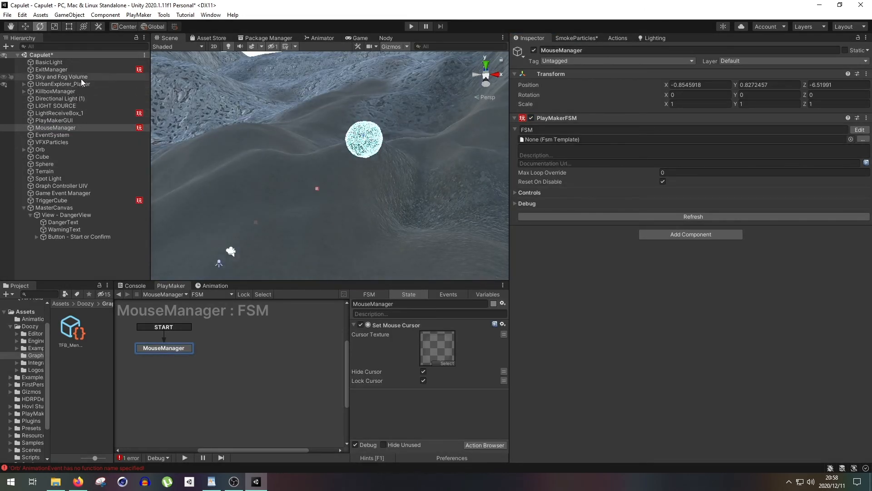
{"action": "left_click", "coordinate": [81, 78]}
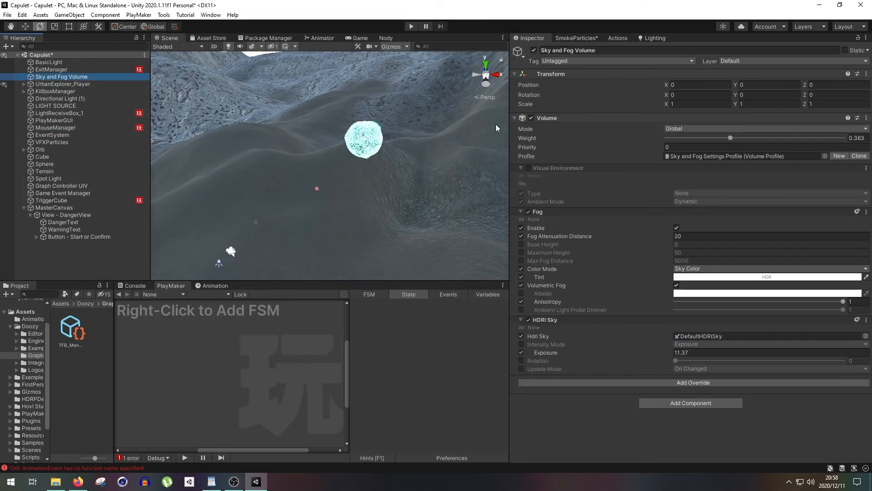
{"action": "left_click", "coordinate": [531, 171]}
{"action": "left_click", "coordinate": [529, 168]}
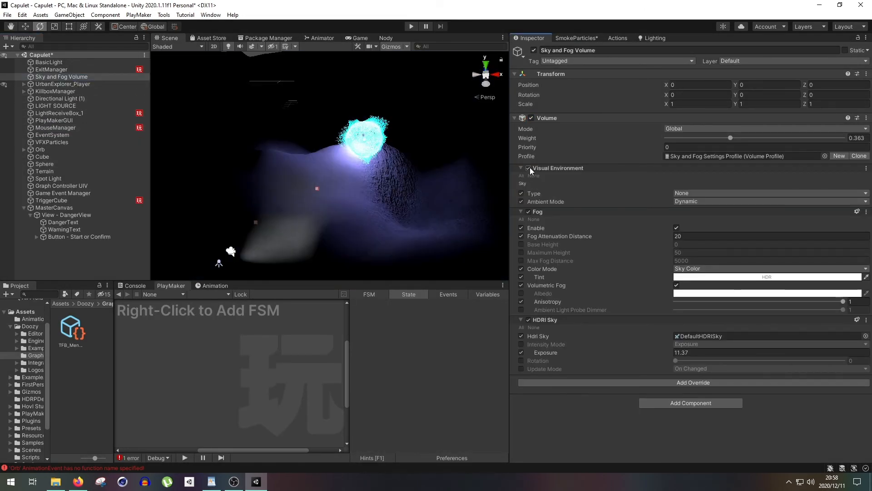
- Play-test the darkened scene, confirm the Danger hint once the trigger fires, and stop the test
{"action": "left_click", "coordinate": [408, 27]}
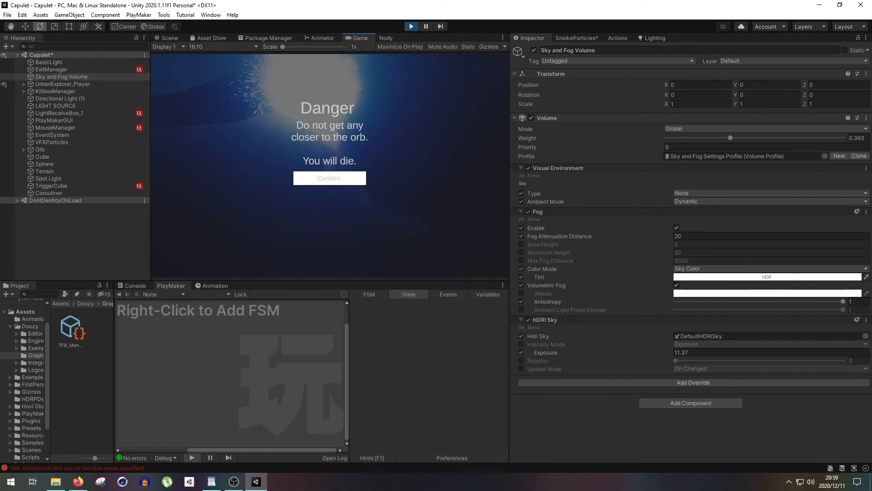
{"action": "left_click", "coordinate": [330, 179]}
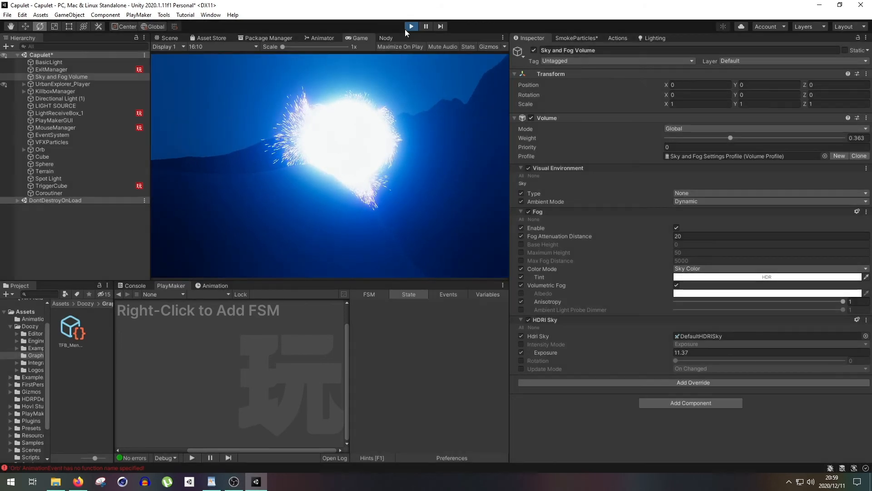
{"action": "left_click", "coordinate": [410, 27]}
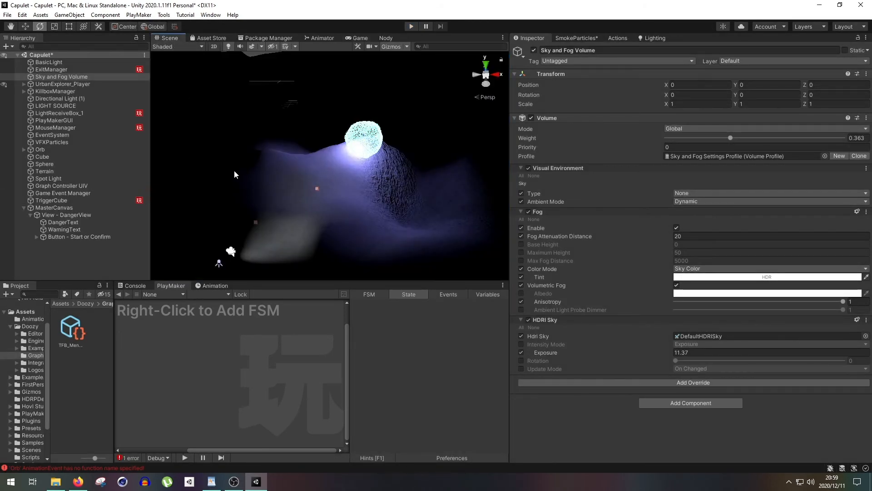
- Review the Hide Tip node's DangerActivation output and Hide UIView settings in the Nody graph
{"action": "left_click", "coordinate": [99, 237]}
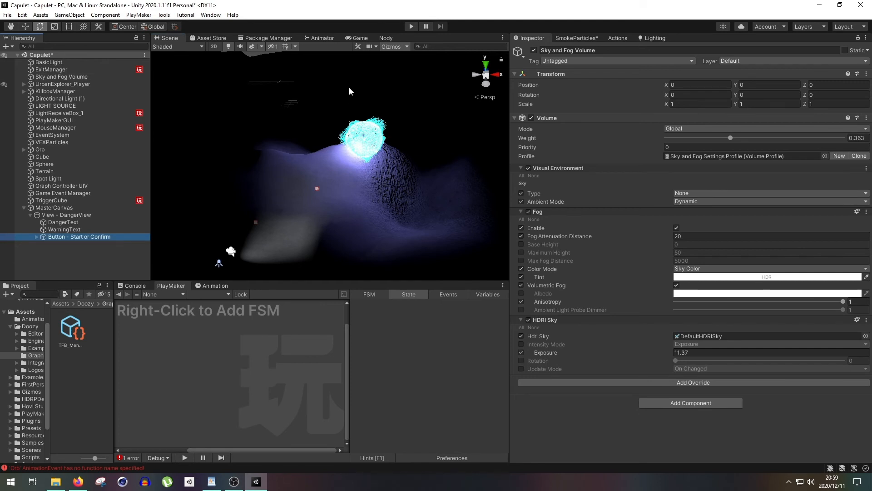
{"action": "left_click", "coordinate": [387, 38]}
{"action": "middle_click_drag", "start_coordinate": [363, 192], "coordinate": [340, 173]}
{"action": "left_click", "coordinate": [331, 194]}
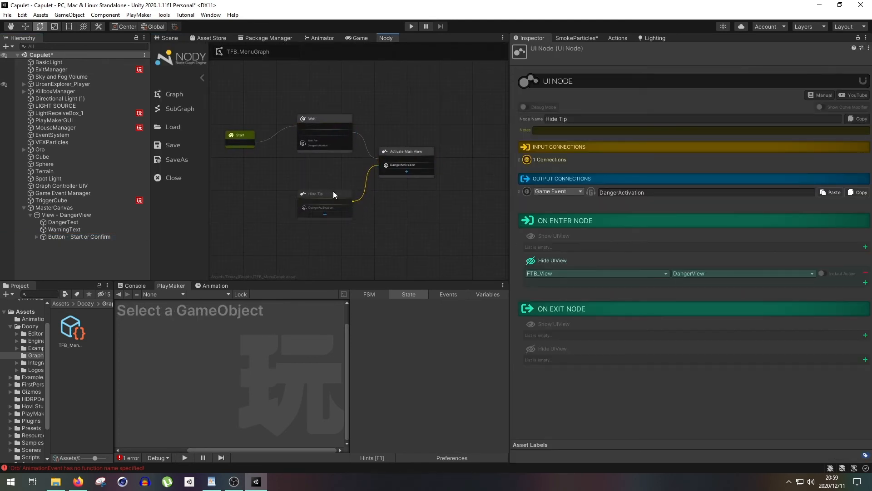
{"action": "left_click_drag", "start_coordinate": [340, 191], "coordinate": [335, 190]}
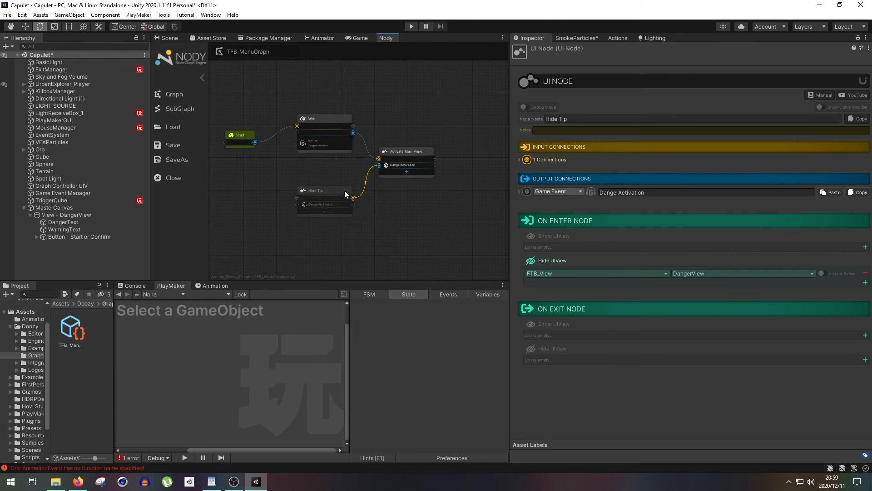
{"action": "scroll", "coordinate": [366, 131], "scroll_direction": "up", "scroll_amount": 2}
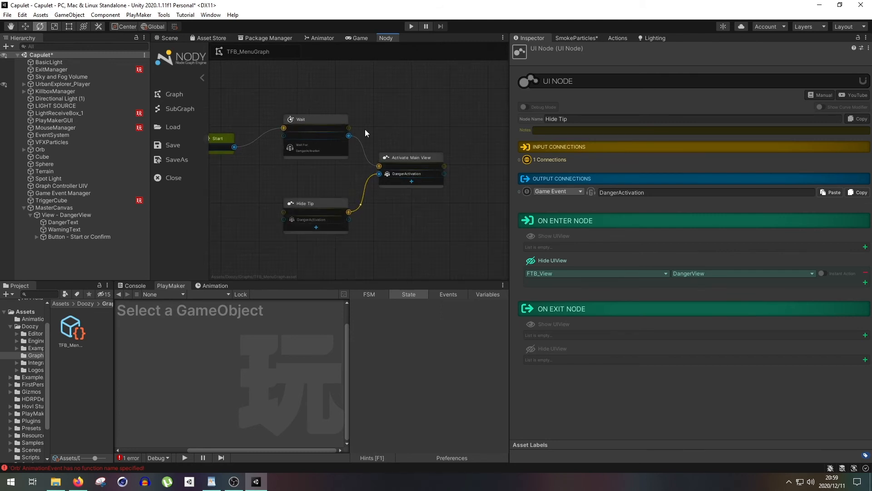
- Examine TriggerCube's FSM and components alongside the connections between the Nody graph's nodes
{"action": "left_click", "coordinate": [117, 203]}
{"action": "middle_click_drag", "start_coordinate": [281, 198], "coordinate": [315, 174]}
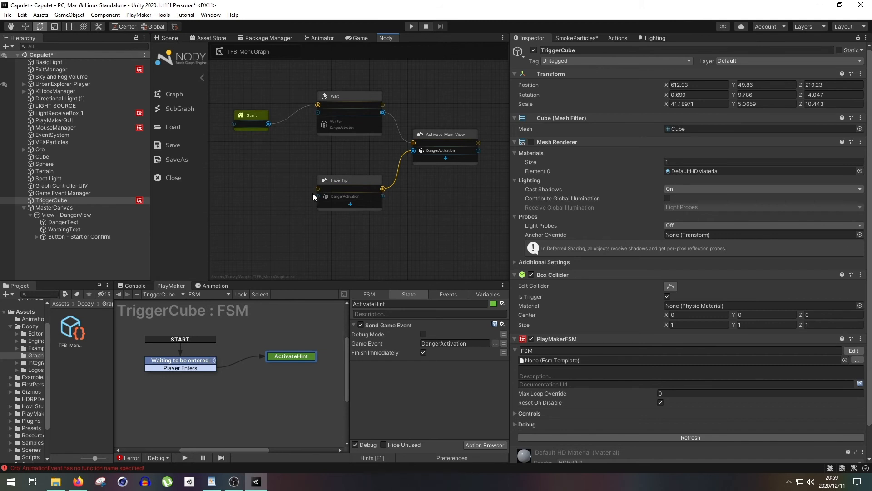
{"action": "middle_click_drag", "start_coordinate": [345, 132], "coordinate": [300, 204]}
{"action": "middle_click_drag", "start_coordinate": [326, 150], "coordinate": [391, 108]}
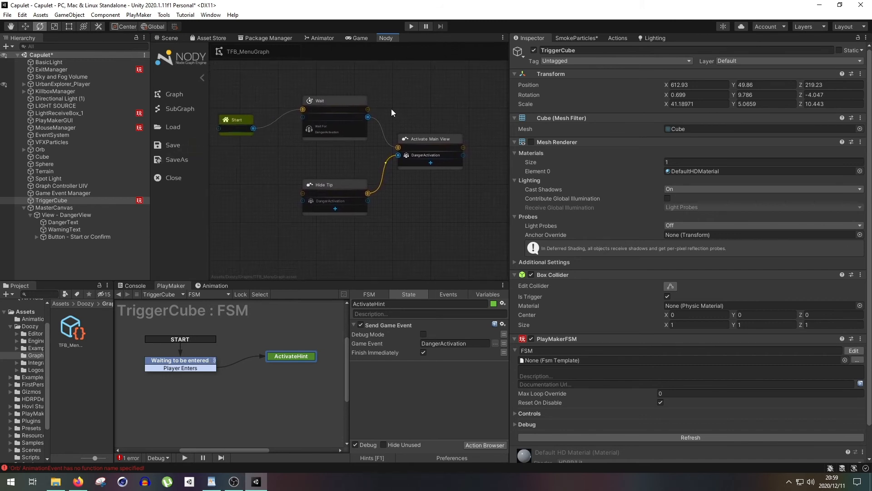
{"action": "scroll", "coordinate": [391, 108], "scroll_direction": "up", "scroll_amount": 1}
{"action": "scroll", "coordinate": [579, 269], "scroll_direction": "down", "scroll_amount": 2}
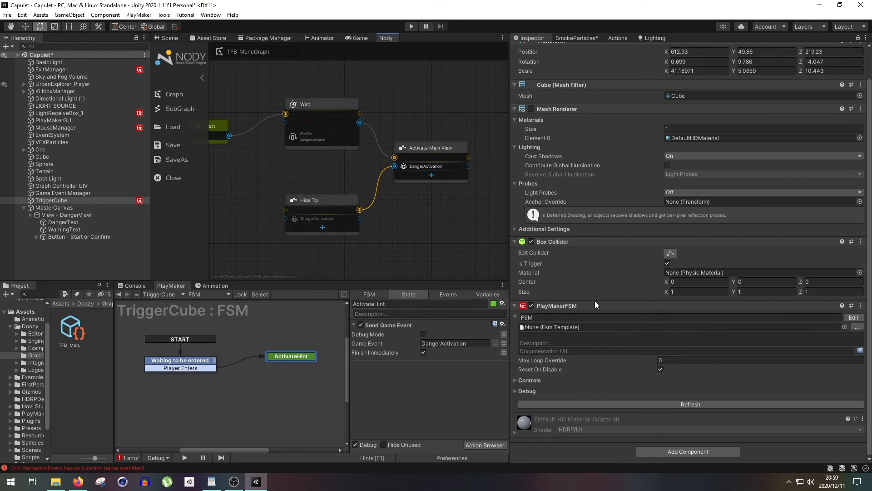
- Turn on Dispatch Game Events and Dispatch Button Clicks in the Start or Confirm button's Event Dispatcher
{"action": "left_click", "coordinate": [64, 236]}
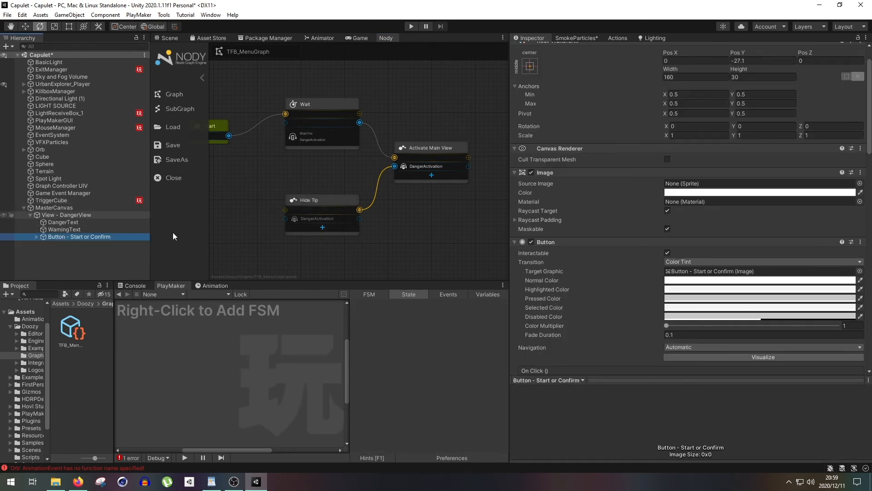
{"action": "scroll", "coordinate": [563, 328], "scroll_direction": "down", "scroll_amount": 5}
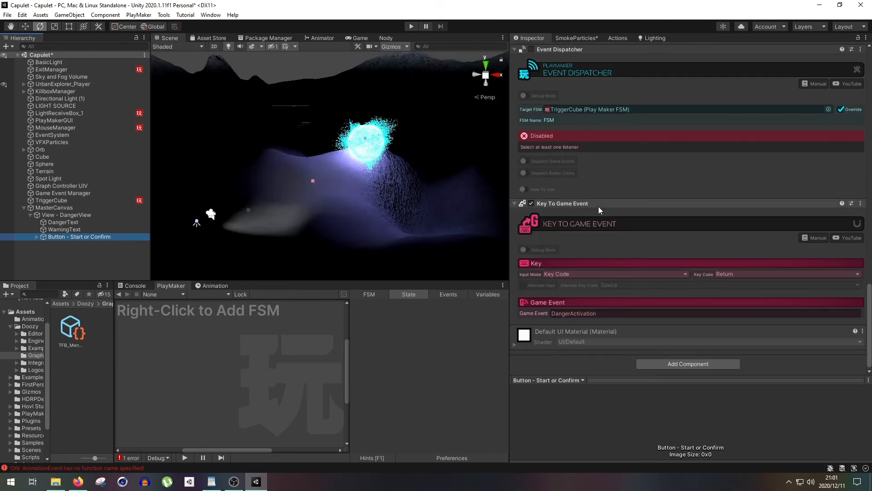
{"action": "left_click", "coordinate": [526, 161]}
{"action": "left_click", "coordinate": [526, 173]}
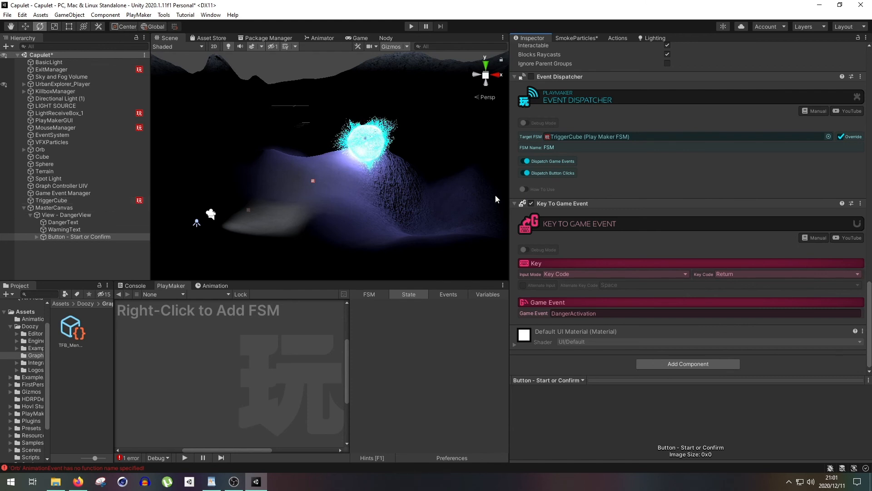
- Turn off Dispatch Button Clicks and Dispatch Game Events, and remove the Event Dispatcher component from the Start or Confirm button
{"action": "left_click", "coordinate": [530, 174]}
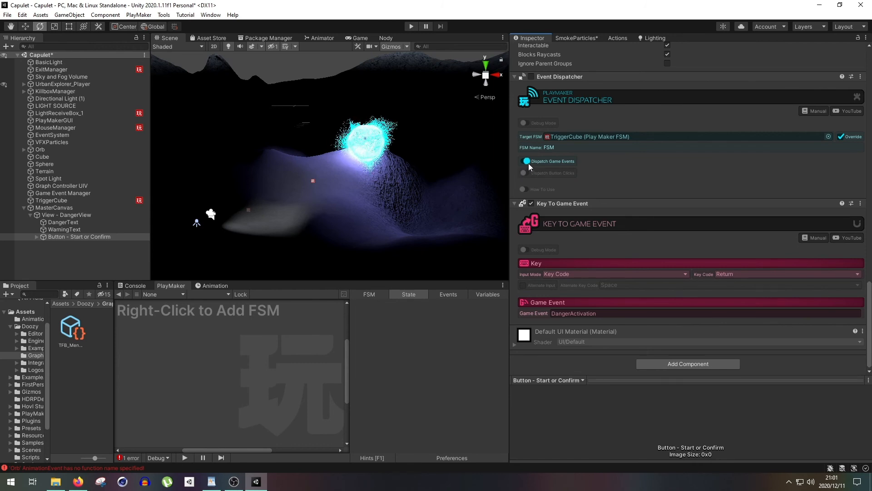
{"action": "left_click", "coordinate": [527, 161]}
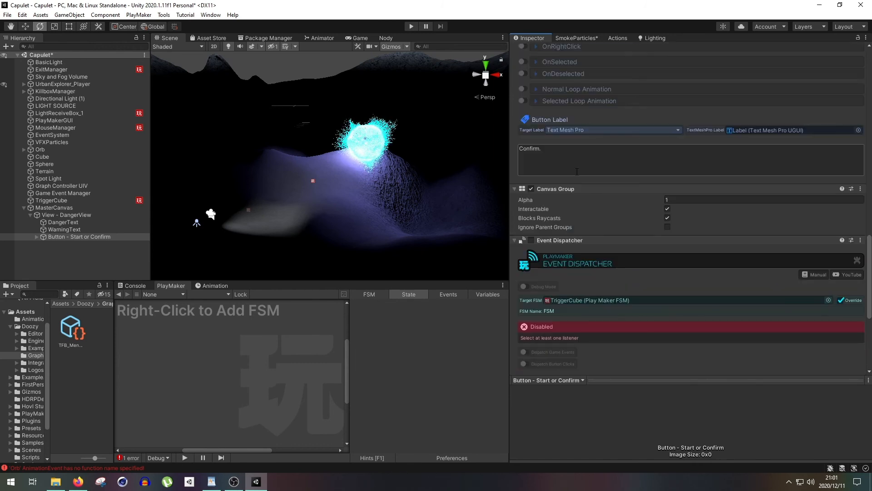
{"action": "right_click", "coordinate": [557, 240]}
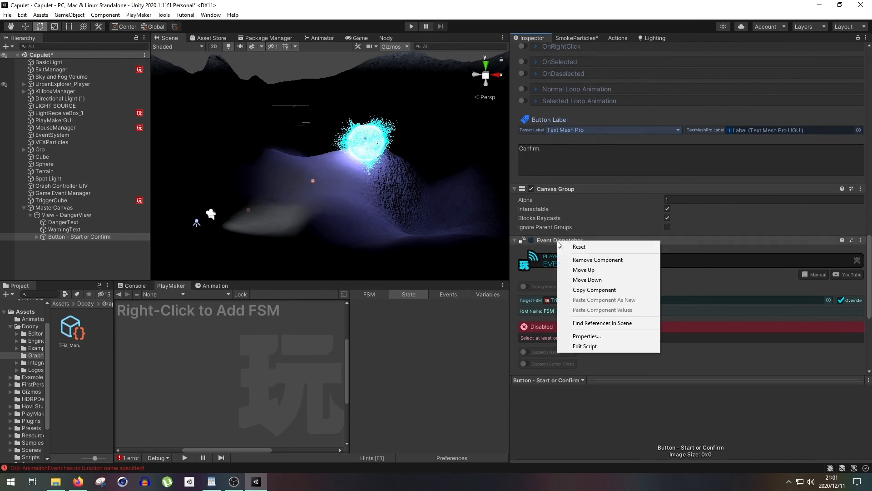
{"action": "left_click", "coordinate": [604, 260]}
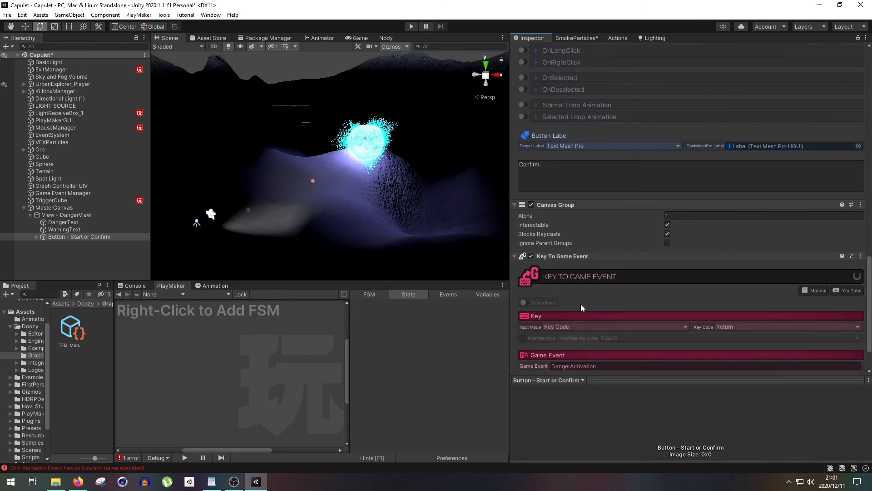
- Review DangerView's Show View and Hide View animation settings alongside the hint in the Game view
{"action": "scroll", "coordinate": [580, 304], "scroll_direction": "up", "scroll_amount": 10}
{"action": "scroll", "coordinate": [581, 304], "scroll_direction": "up", "scroll_amount": 5}
{"action": "left_click", "coordinate": [360, 38]}
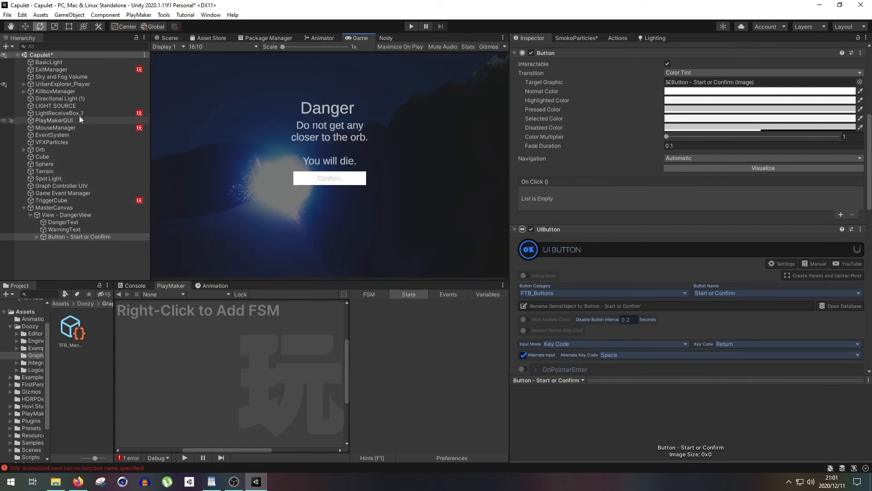
{"action": "left_click", "coordinate": [83, 214]}
{"action": "scroll", "coordinate": [608, 214], "scroll_direction": "down", "scroll_amount": 5}
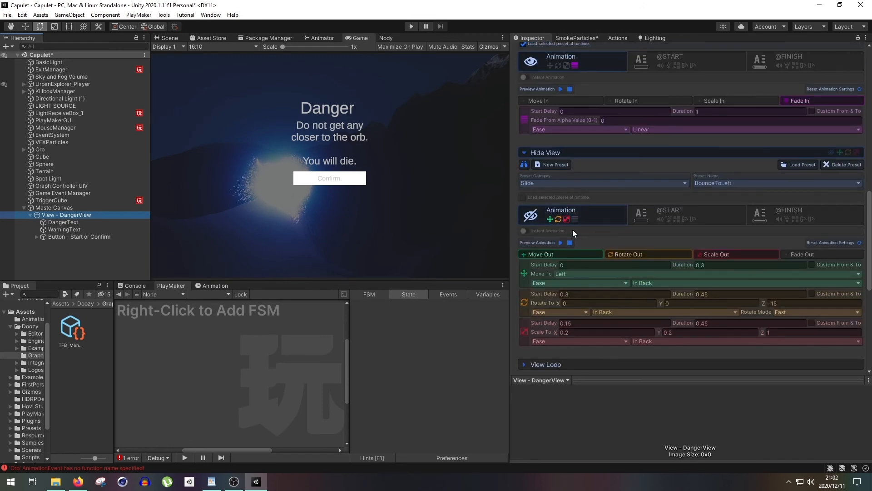
{"action": "scroll", "coordinate": [568, 217], "scroll_direction": "up", "scroll_amount": 3}
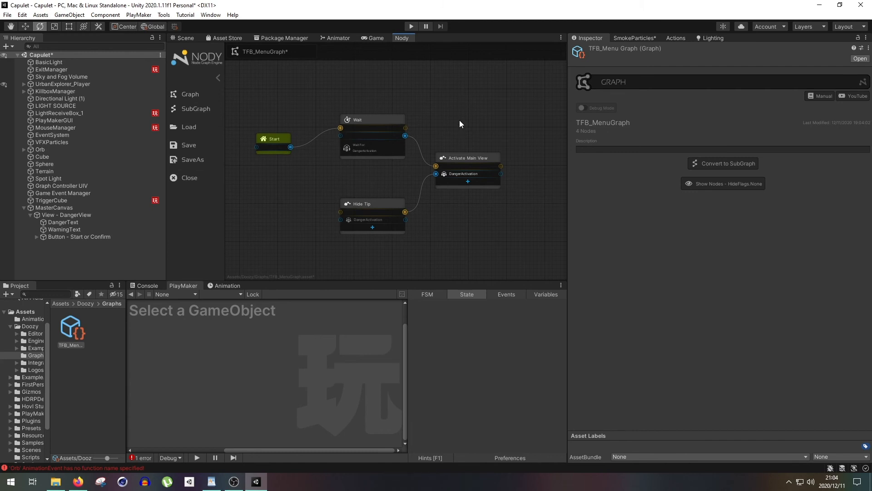
- Add a Game Event node above Activate Main View and wire it between the Wait and Activate Main View nodes
{"action": "right_click", "coordinate": [447, 120]}
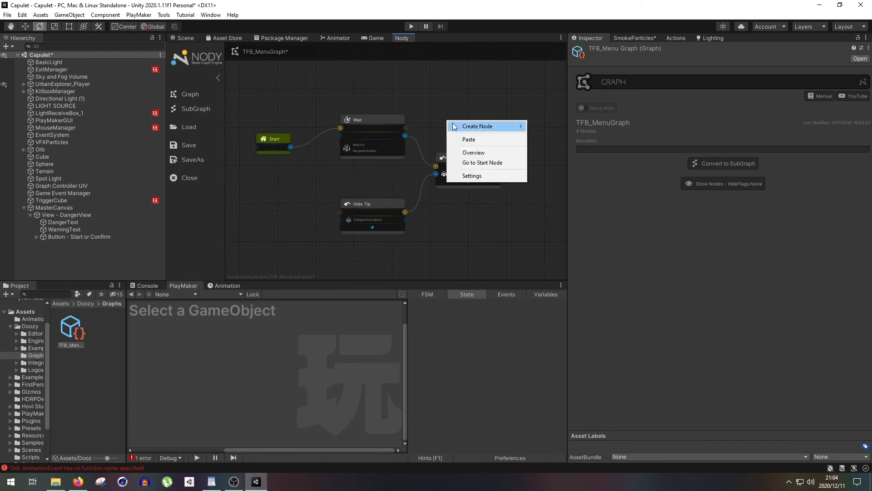
{"action": "mouse_move", "coordinate": [510, 122]}
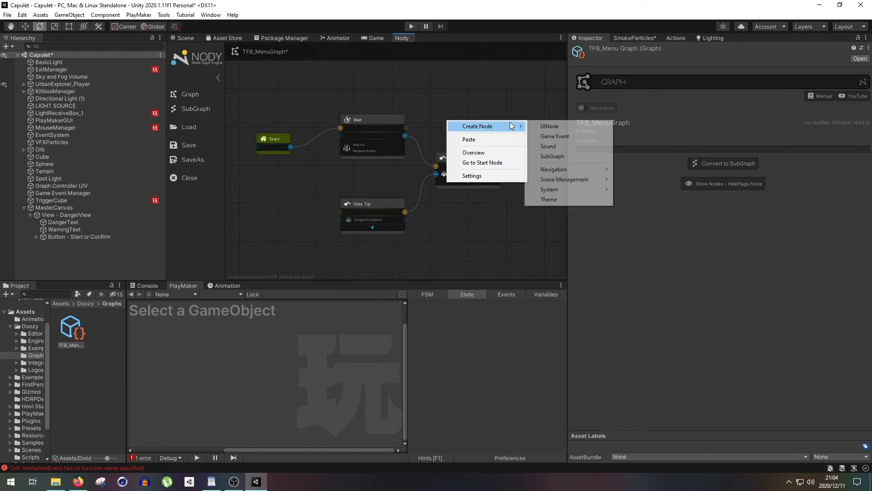
{"action": "left_click", "coordinate": [559, 135]}
{"action": "left_click_drag", "start_coordinate": [433, 123], "coordinate": [451, 97]}
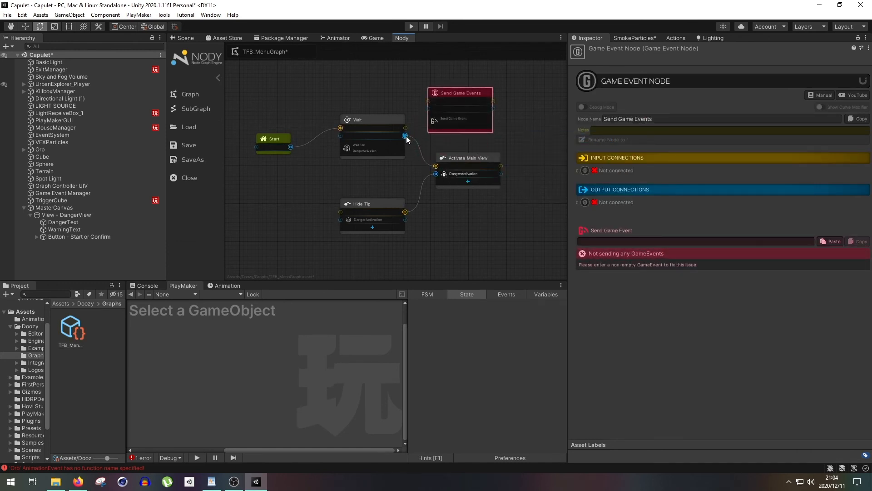
{"action": "left_click_drag", "start_coordinate": [428, 102], "coordinate": [427, 101]}
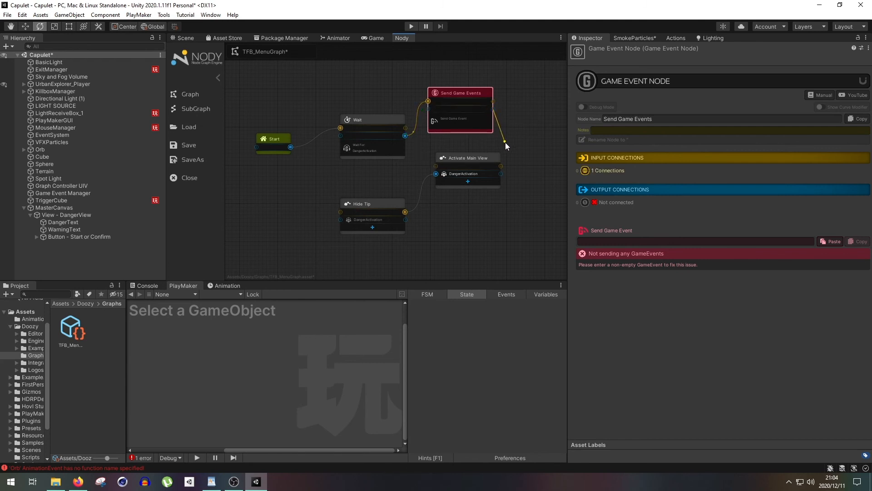
{"action": "left_click_drag", "start_coordinate": [504, 166], "coordinate": [504, 166]}
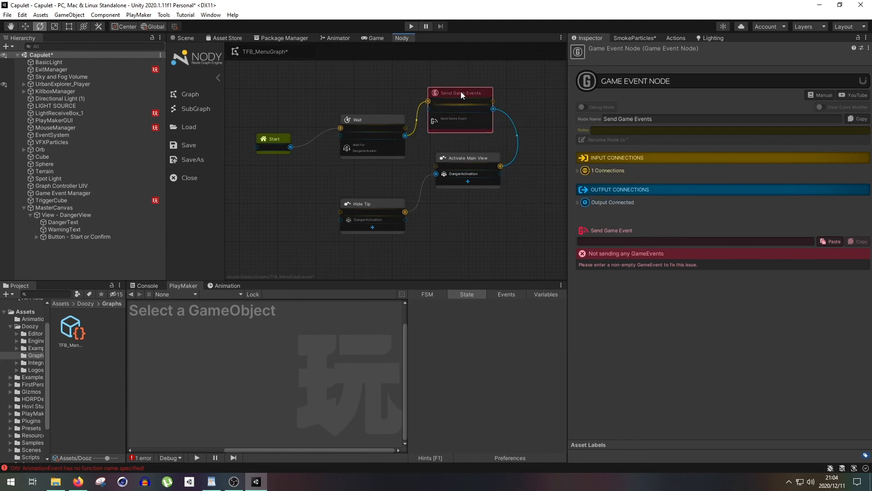
- Set the new Game Event node to send the DangerActivation game event
{"action": "left_click", "coordinate": [611, 241]}
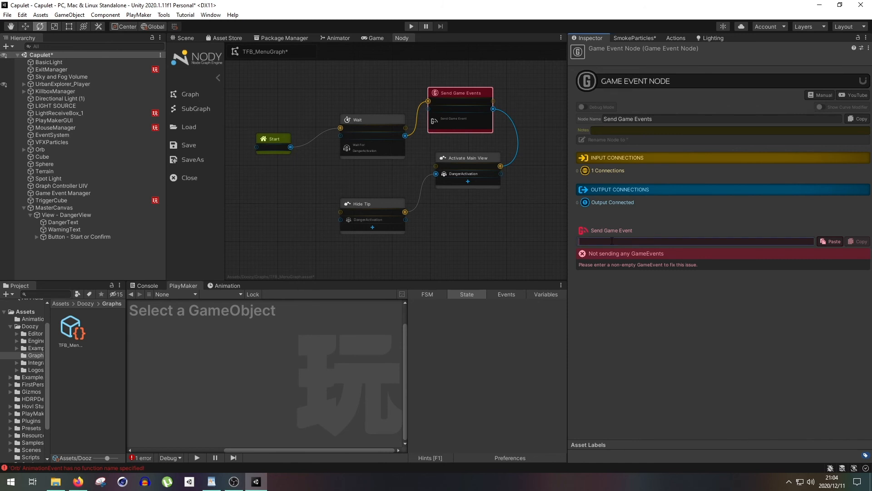
{"action": "type", "text": "DangerActivation"}
{"action": "left_click", "coordinate": [388, 143]}
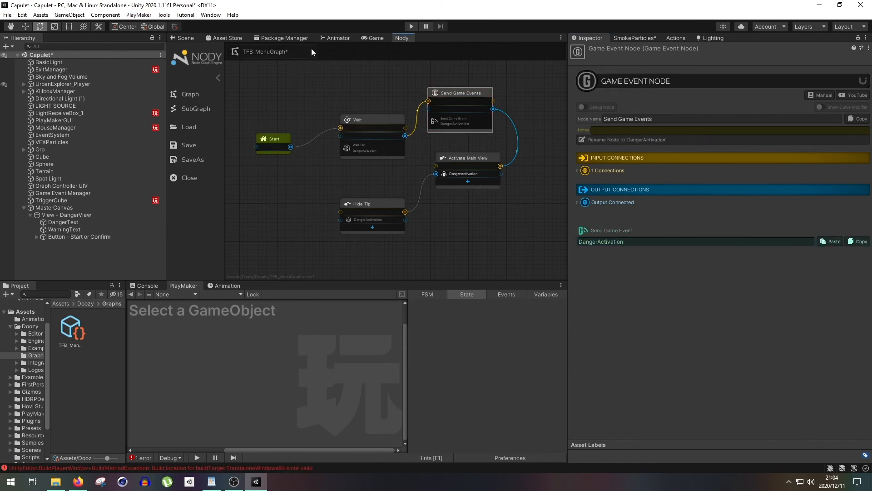
- Dock a widened Nody graph beside the Inspector and play-test the scene, confirming the Danger hint before stopping the test
{"action": "left_click_drag", "start_coordinate": [601, 40], "coordinate": [613, 39]}
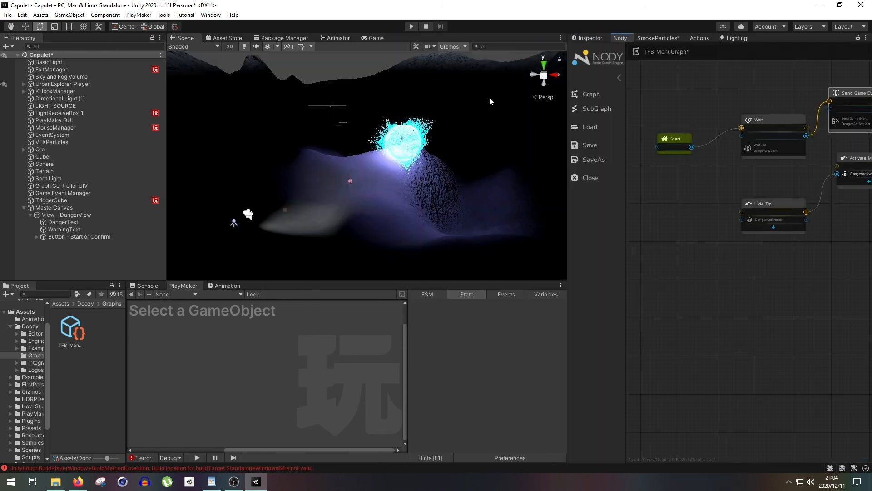
{"action": "left_click_drag", "start_coordinate": [551, 212], "coordinate": [423, 213]}
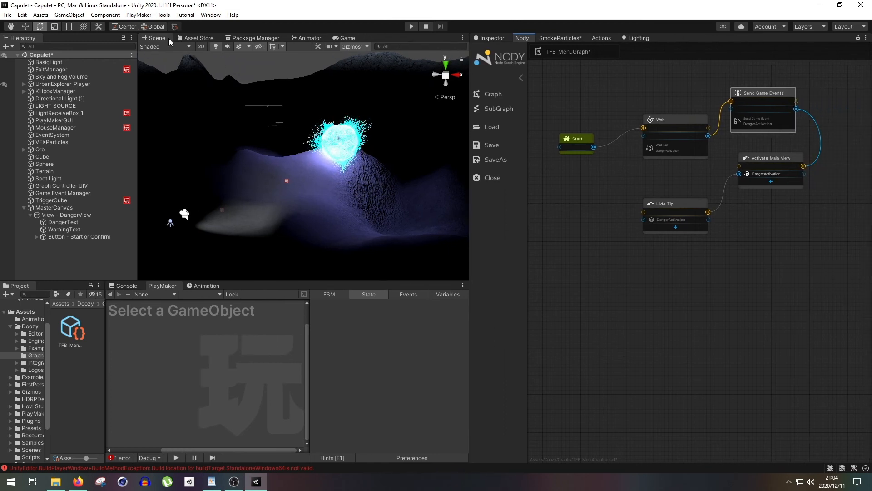
{"action": "left_click", "coordinate": [336, 38]}
{"action": "left_click", "coordinate": [409, 26]}
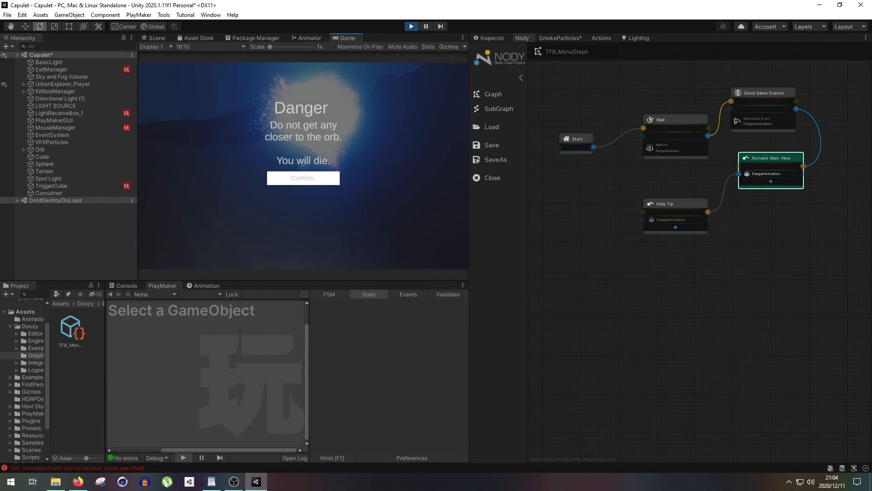
{"action": "left_click", "coordinate": [303, 178]}
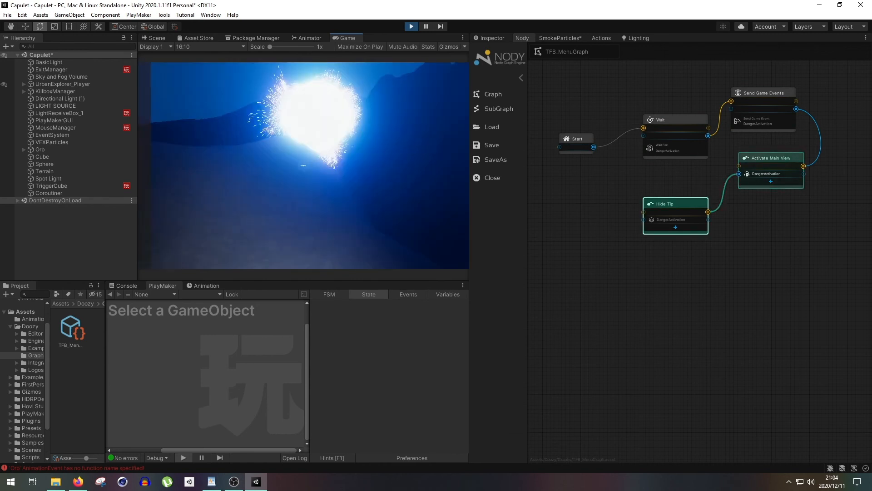
{"action": "left_click", "coordinate": [411, 27]}
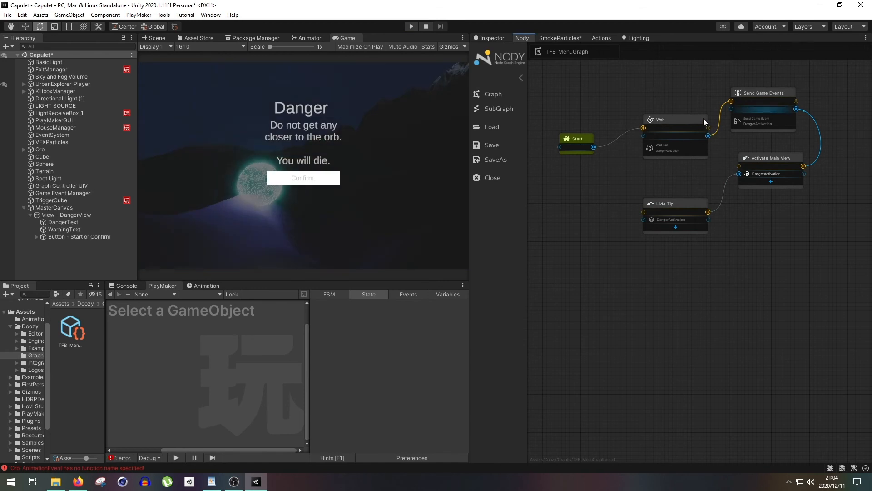
- Delete the Send Game Events node and connect Wait directly to Activate Main View
{"action": "right_click", "coordinate": [760, 92]}
{"action": "left_click", "coordinate": [755, 92]}
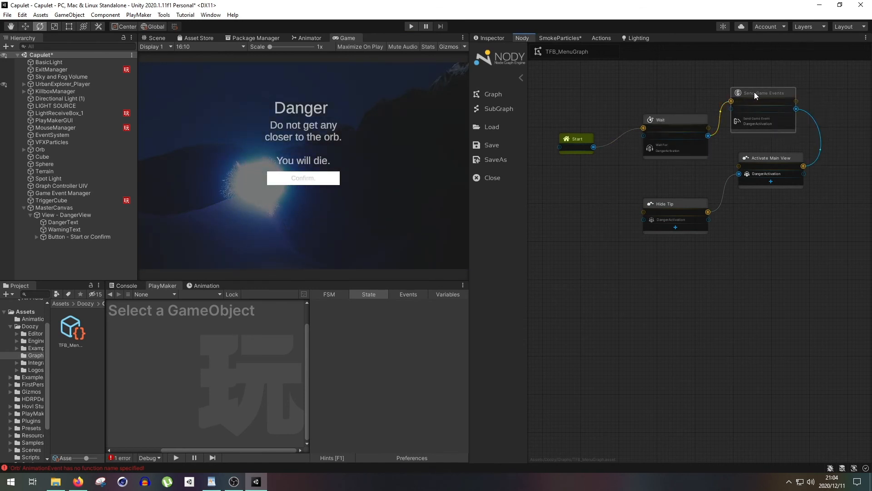
{"action": "key", "text": "Delete"}
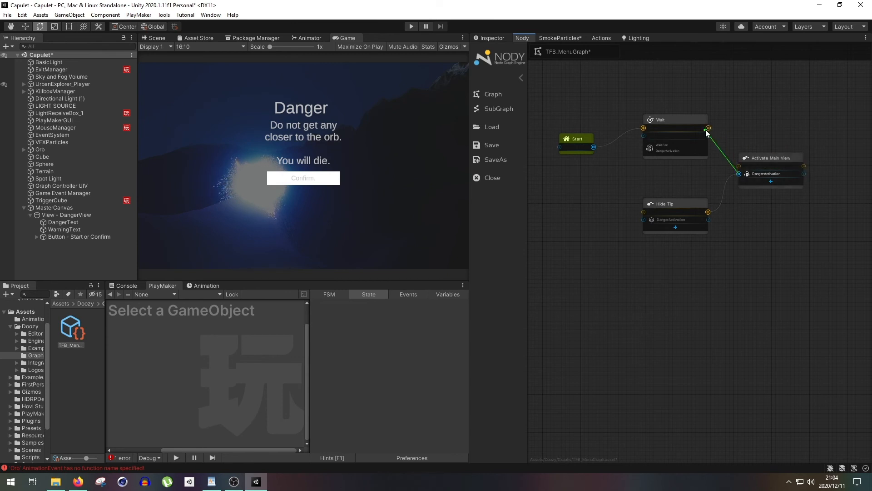
{"action": "left_click_drag", "start_coordinate": [804, 166], "coordinate": [802, 167]}
- Examine the Wait node's connections and the actions in TriggerCube's Waiting to be entered and ActivateHint FSM states
{"action": "left_click", "coordinate": [689, 121]}
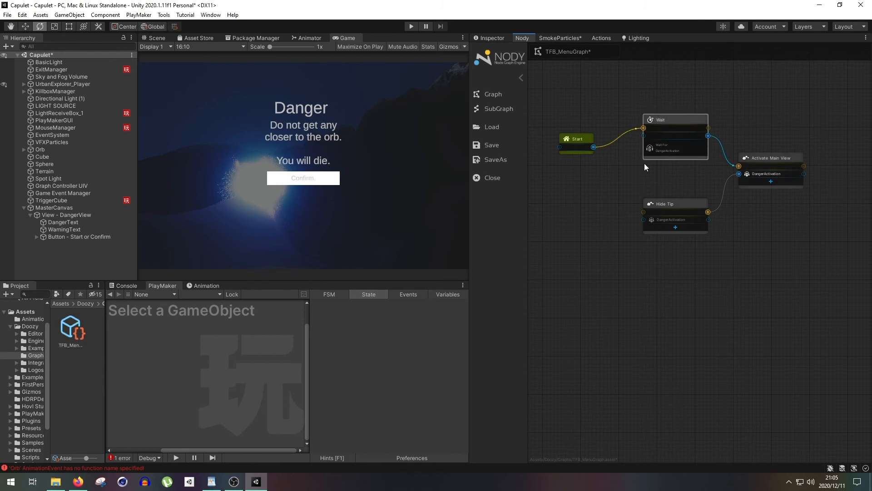
{"action": "scroll", "coordinate": [666, 169], "scroll_direction": "up", "scroll_amount": 3}
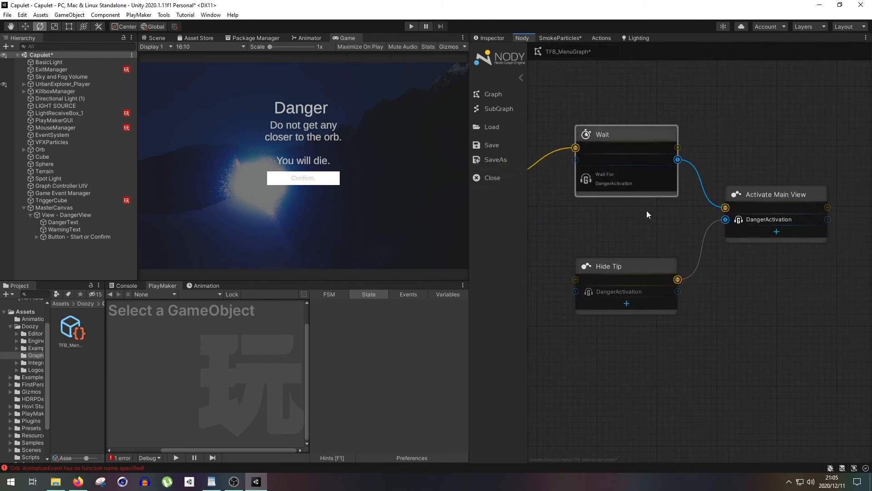
{"action": "scroll", "coordinate": [645, 215], "scroll_direction": "down", "scroll_amount": 1}
{"action": "scroll", "coordinate": [610, 211], "scroll_direction": "down", "scroll_amount": 2}
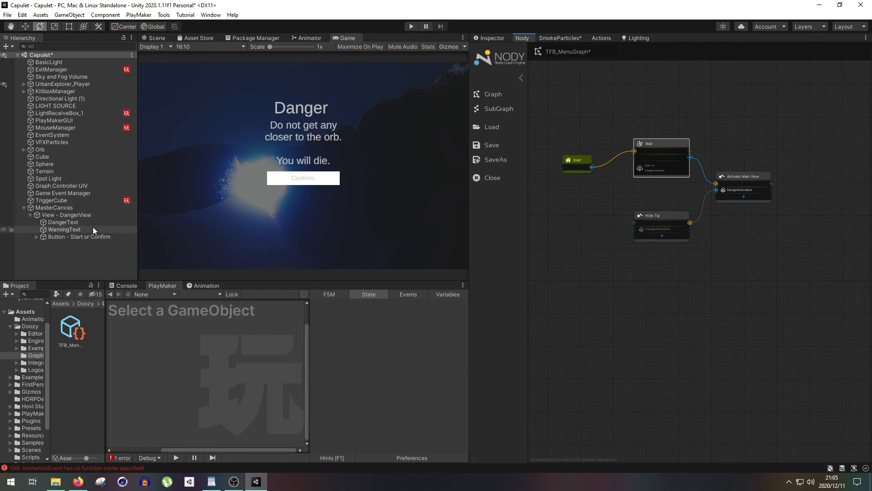
{"action": "left_click", "coordinate": [93, 200]}
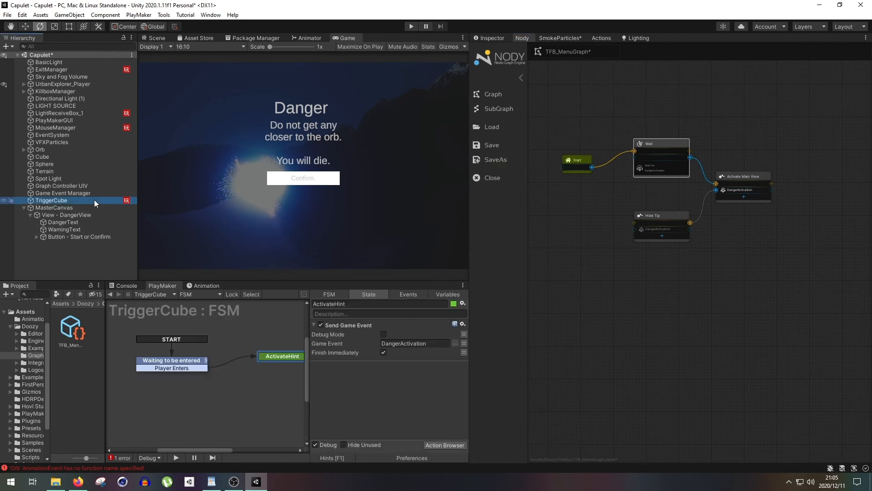
{"action": "left_click", "coordinate": [191, 348]}
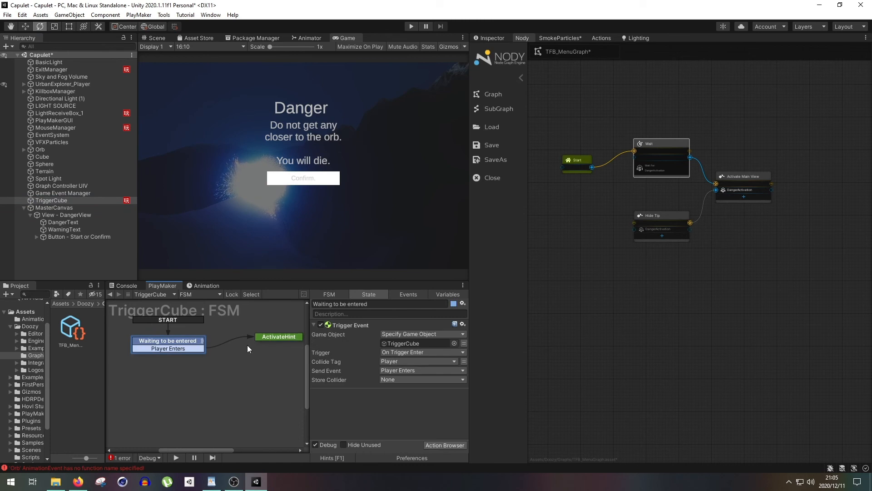
{"action": "middle_click_drag", "start_coordinate": [247, 344], "coordinate": [226, 338]}
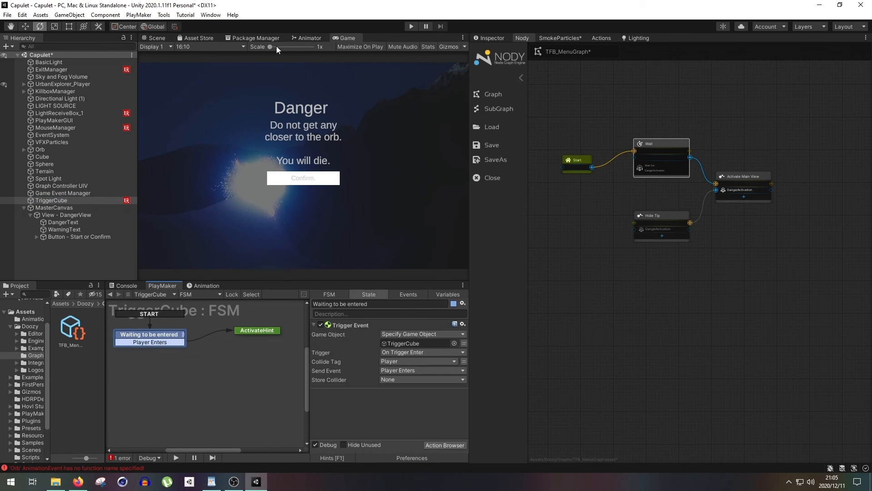
{"action": "left_click", "coordinate": [157, 39]}
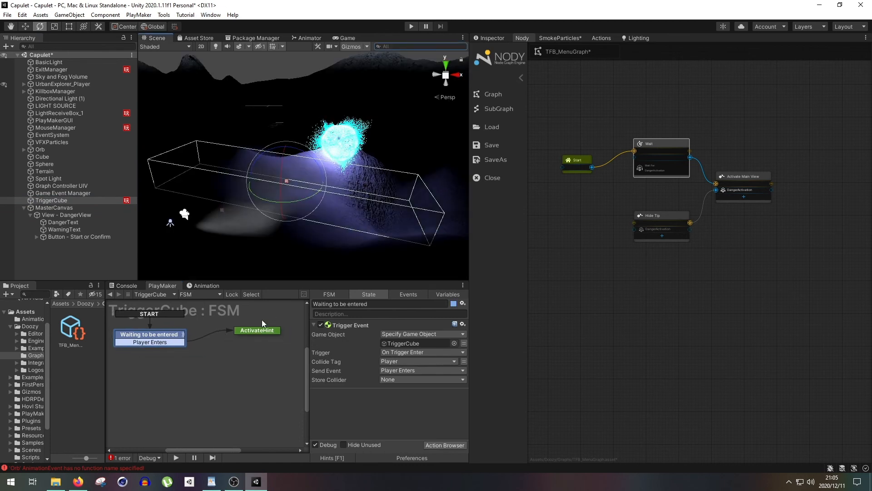
{"action": "left_click", "coordinate": [254, 331]}
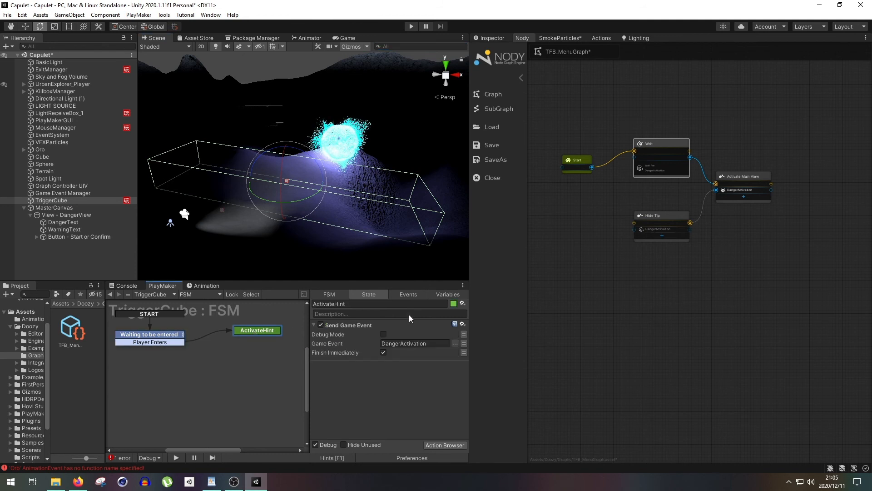
{"action": "left_click", "coordinate": [429, 343]}
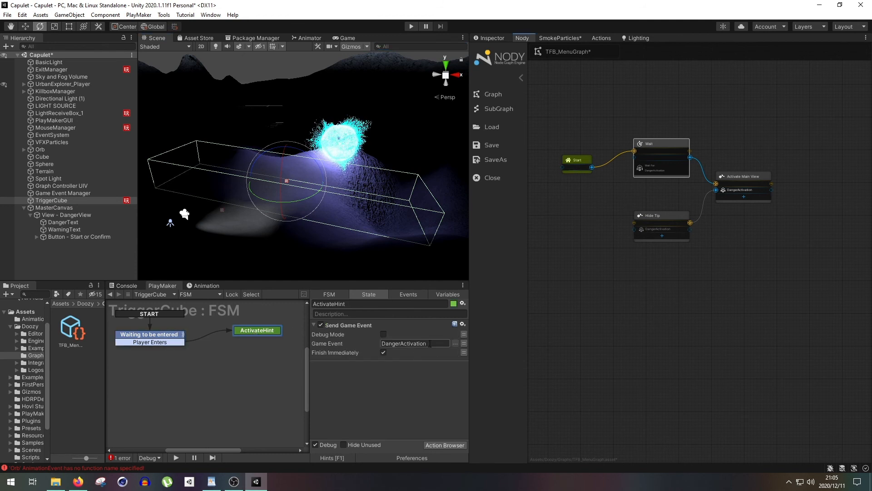
- Remove the DangerActivation game event from the Start or Confirm button's OnClick trigger
{"action": "left_click", "coordinate": [65, 235]}
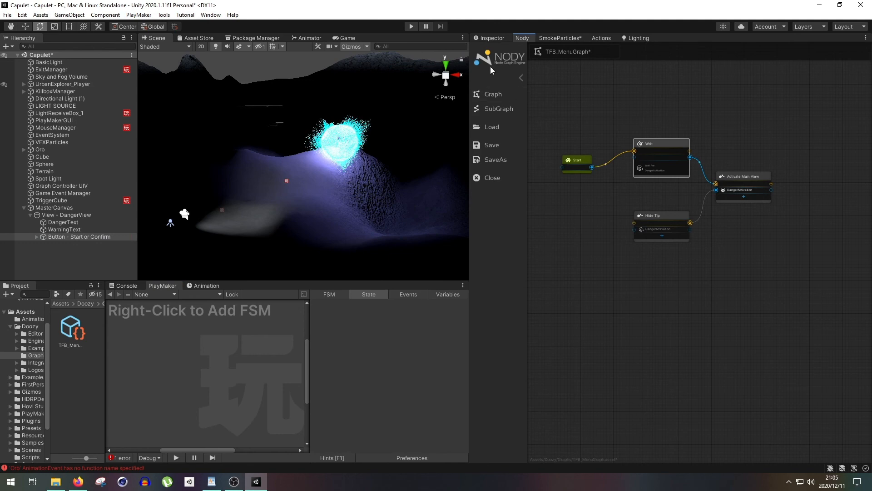
{"action": "left_click", "coordinate": [489, 39]}
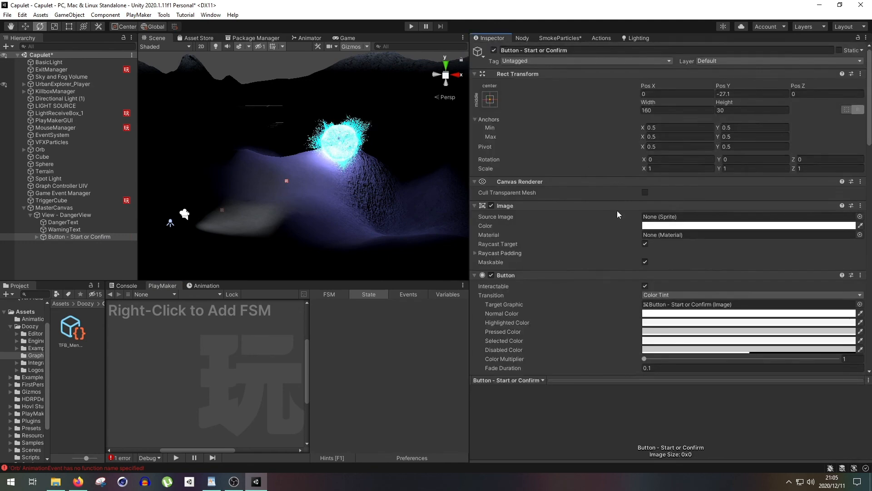
{"action": "scroll", "coordinate": [619, 222], "scroll_direction": "down", "scroll_amount": 10}
{"action": "left_click", "coordinate": [732, 287]}
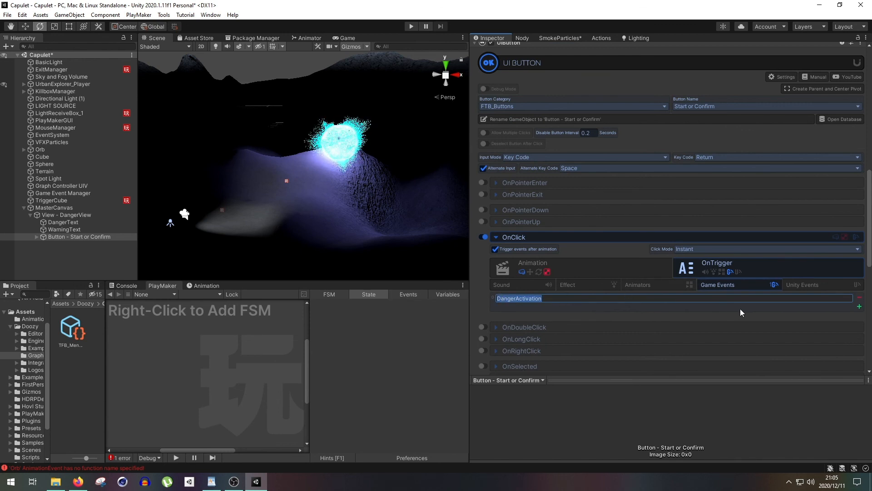
{"action": "left_click", "coordinate": [859, 297]}
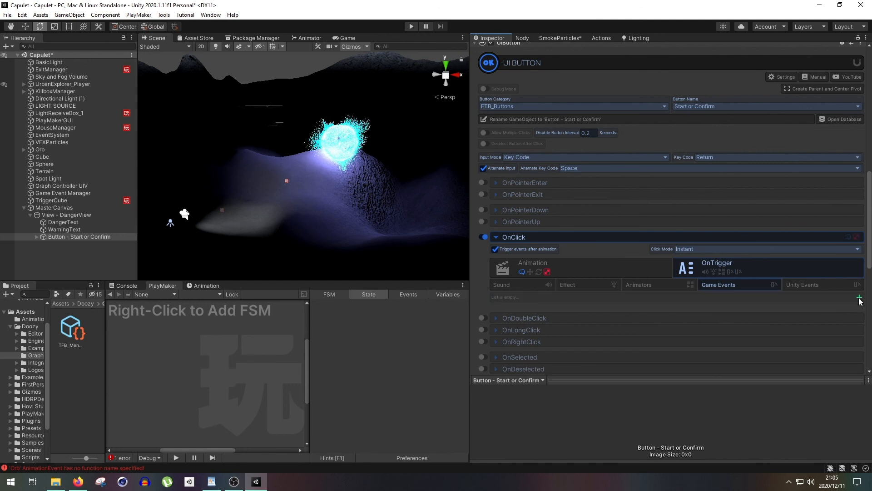
- Add a DangerActivation game event to the start of DangerView's Show View behavior
{"action": "left_click", "coordinate": [107, 215]}
{"action": "scroll", "coordinate": [651, 271], "scroll_direction": "up", "scroll_amount": 3}
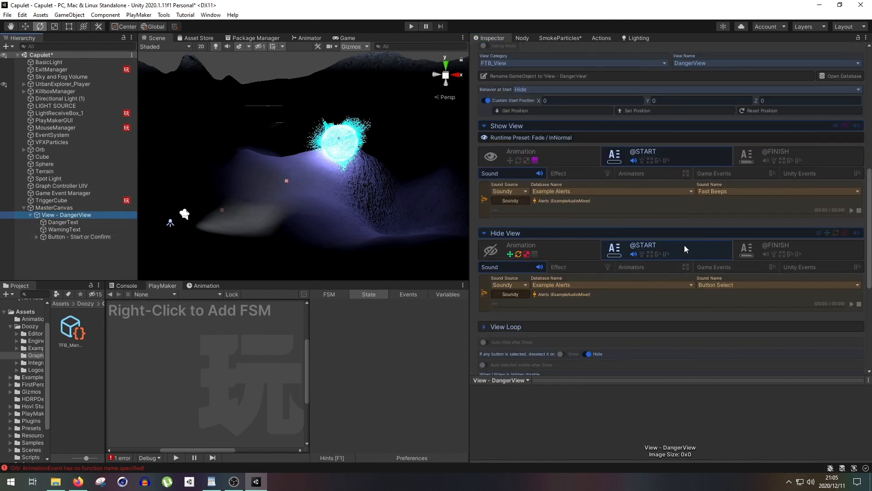
{"action": "left_click", "coordinate": [722, 174]}
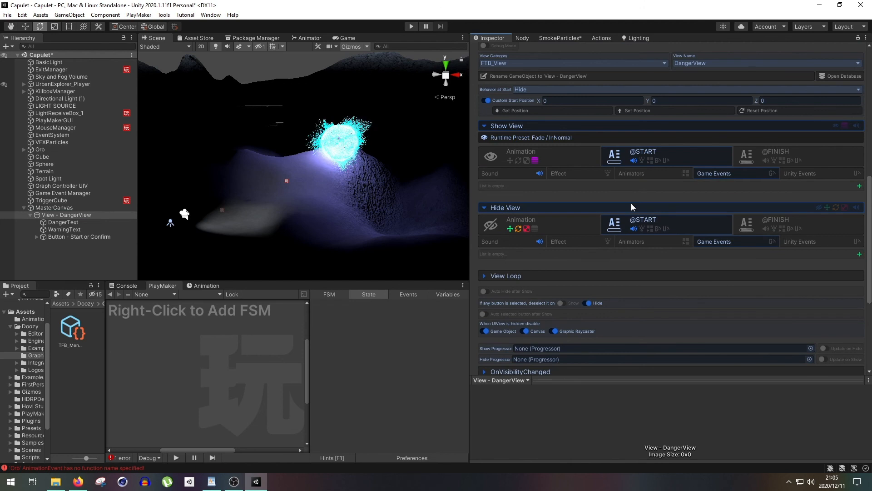
{"action": "left_click", "coordinate": [859, 186]}
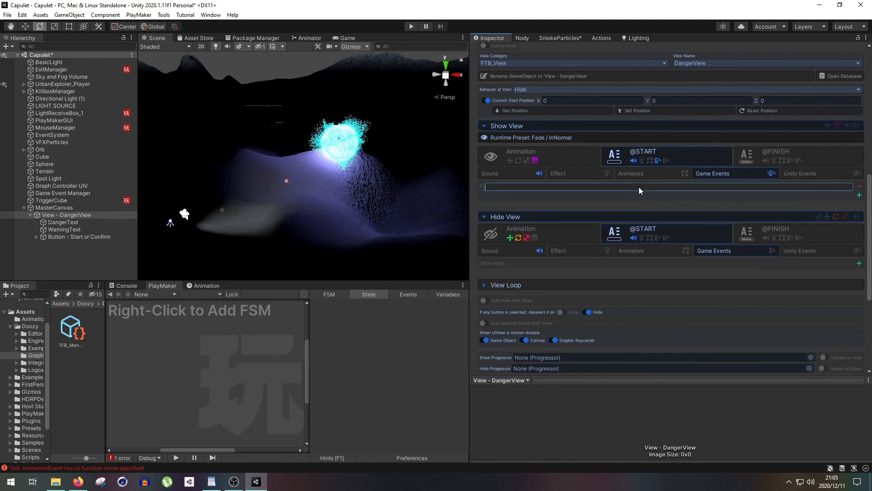
{"action": "scroll", "coordinate": [597, 243], "scroll_direction": "up", "scroll_amount": 3}
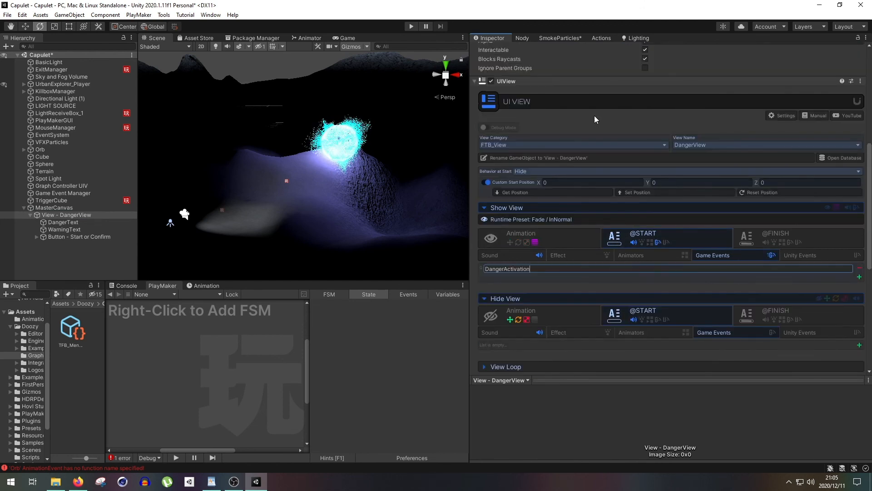
- Play-test the scene with the Nody graph open, examine the active node and the Wait node, and stop the test
{"action": "left_click", "coordinate": [522, 38]}
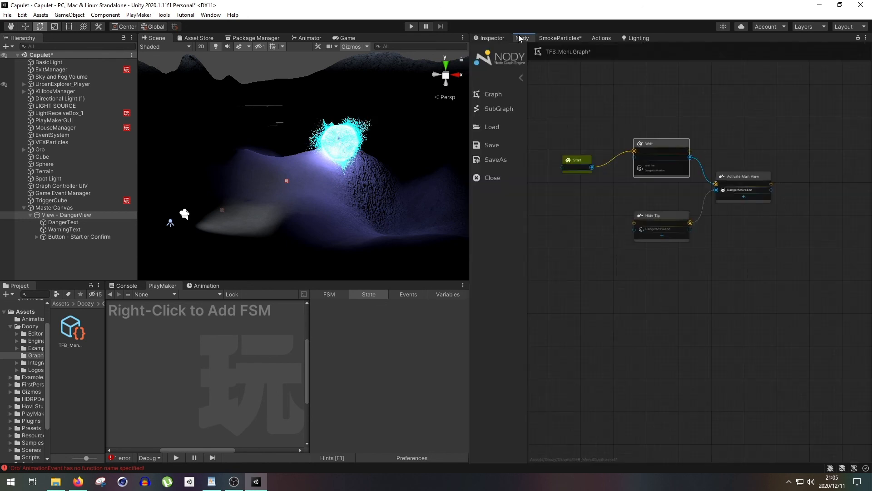
{"action": "left_click", "coordinate": [412, 27]}
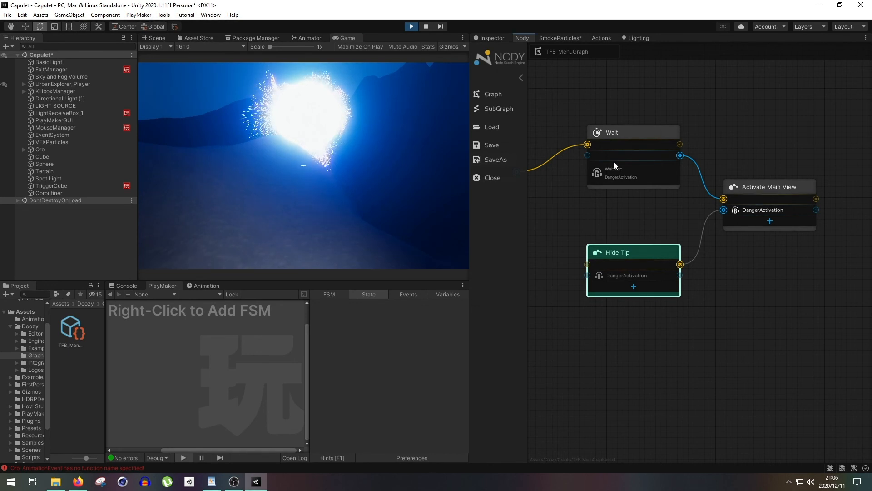
{"action": "left_click", "coordinate": [631, 132]}
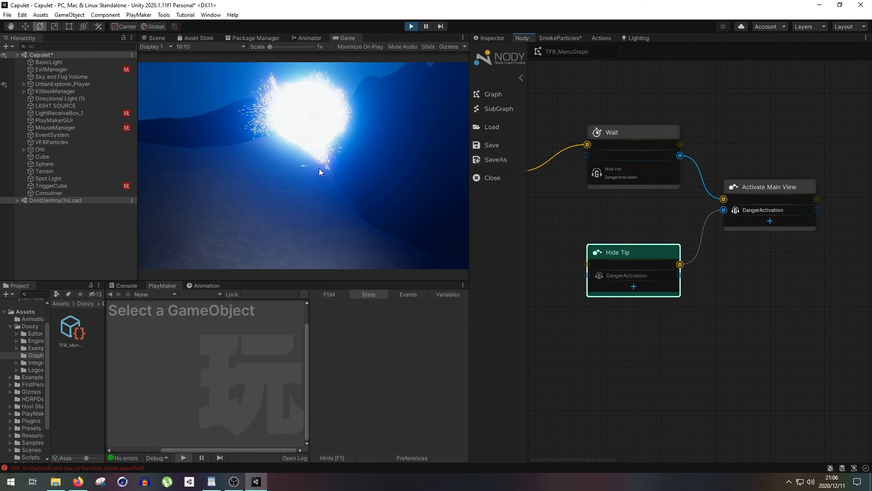
{"action": "left_click", "coordinate": [412, 27]}
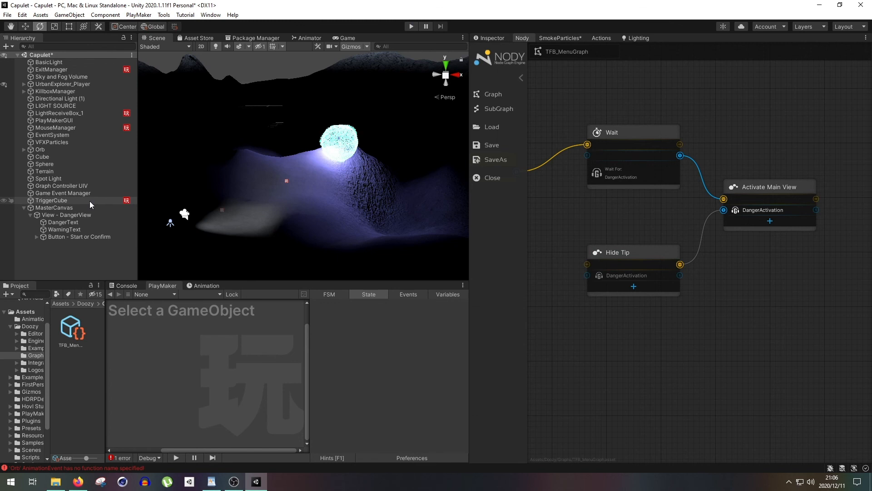
- Dock the Nody graph beside the Game view and bring the Game view forward with the Start or Confirm button selected
{"action": "left_click", "coordinate": [89, 207]}
{"action": "left_click", "coordinate": [87, 212]}
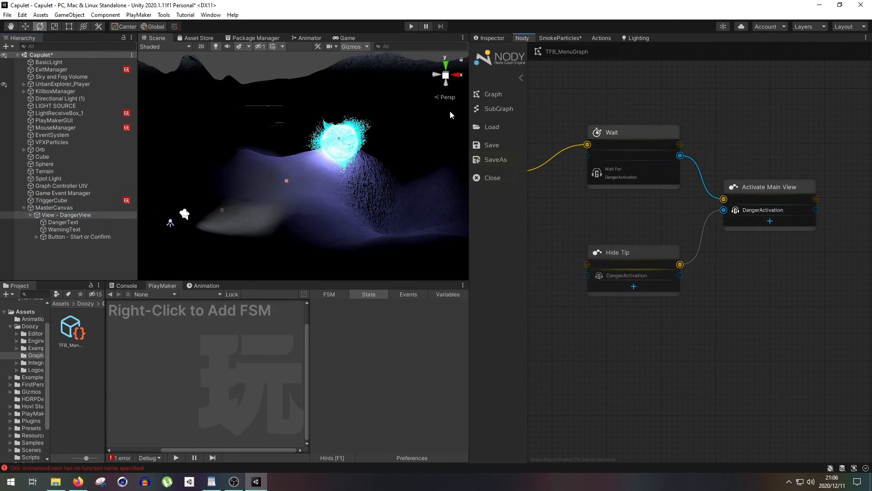
{"action": "left_click_drag", "start_coordinate": [522, 38], "coordinate": [390, 37]}
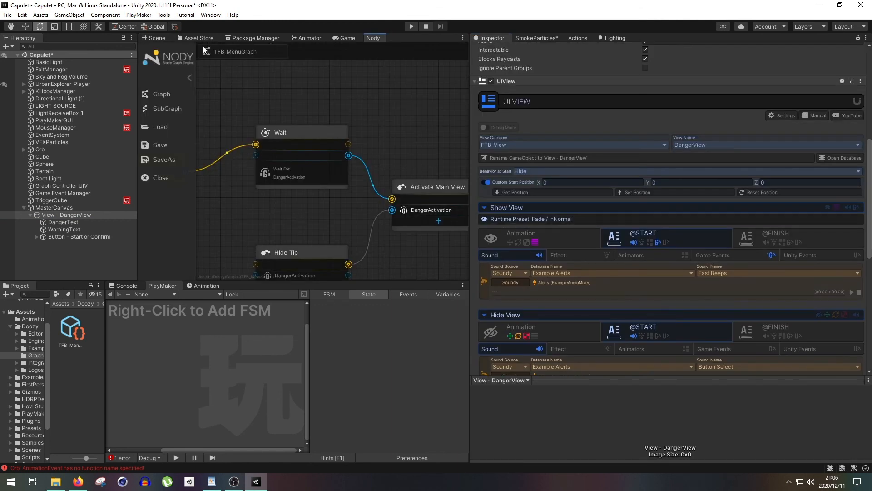
{"action": "left_click", "coordinate": [80, 237]}
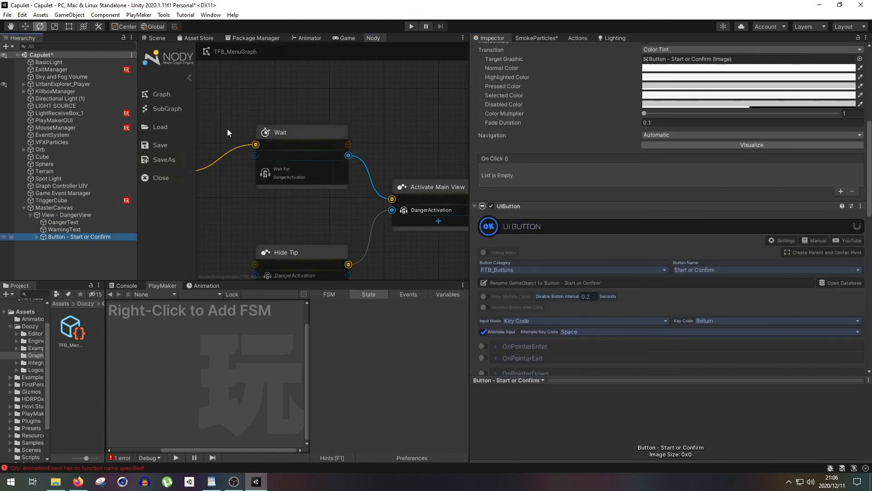
{"action": "left_click", "coordinate": [347, 37]}
{"action": "scroll", "coordinate": [600, 261], "scroll_direction": "down", "scroll_amount": 10}
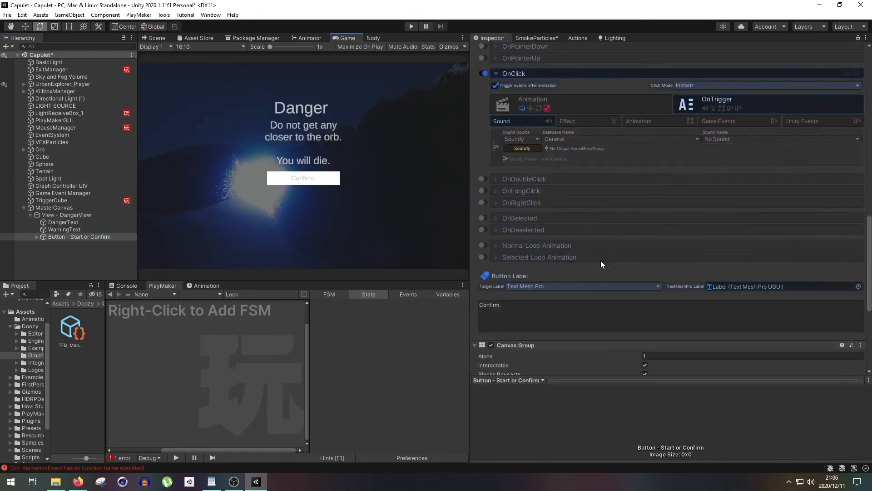
- Remove the DangerActivation game event from the start of DangerView's Show View behavior
{"action": "left_click", "coordinate": [84, 216]}
{"action": "scroll", "coordinate": [650, 259], "scroll_direction": "up", "scroll_amount": 6}
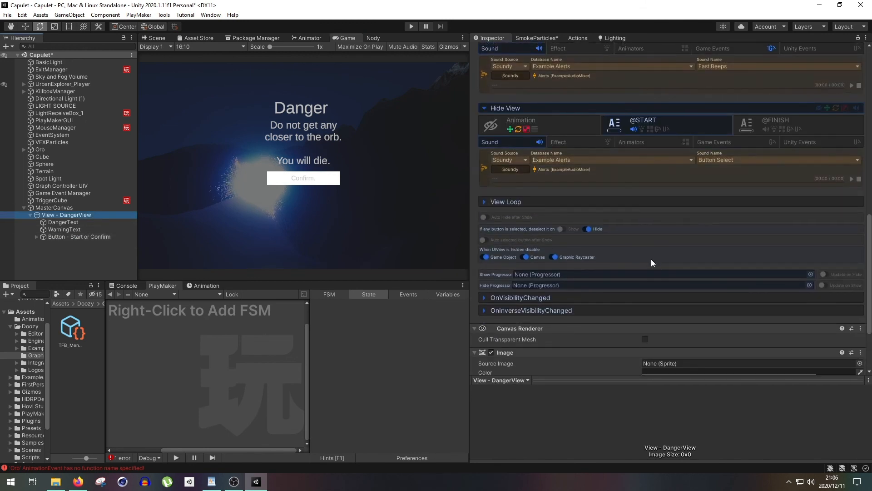
{"action": "left_click", "coordinate": [773, 294]}
{"action": "scroll", "coordinate": [656, 289], "scroll_direction": "down", "scroll_amount": 3}
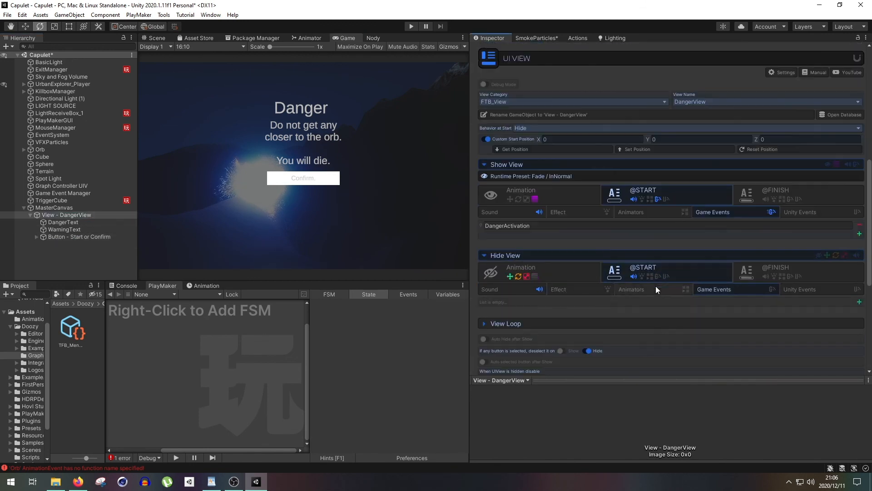
{"action": "left_click", "coordinate": [859, 228]}
- Add a game event entry to the Start or Confirm button's OnClick trigger
{"action": "left_click", "coordinate": [111, 236]}
{"action": "scroll", "coordinate": [620, 279], "scroll_direction": "down", "scroll_amount": 5}
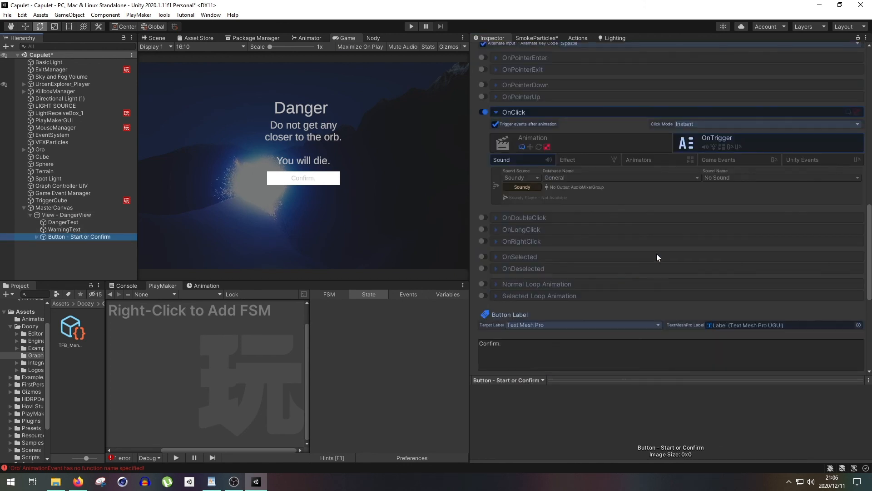
{"action": "left_click", "coordinate": [734, 159]}
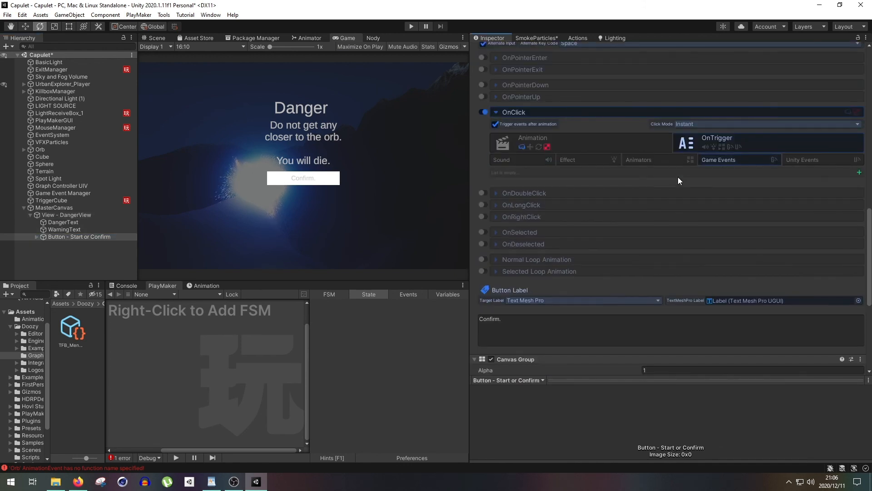
{"action": "left_click", "coordinate": [859, 173]}
- Widen the Game view and play-test the scene, dismissing the Danger hint before stopping the test
{"action": "left_click_drag", "start_coordinate": [467, 76], "coordinate": [630, 75]}
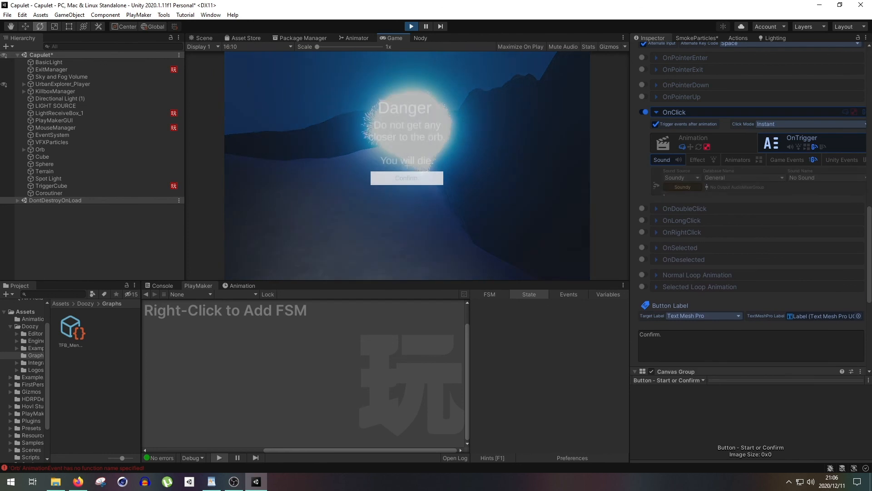
{"action": "key", "text": "space"}
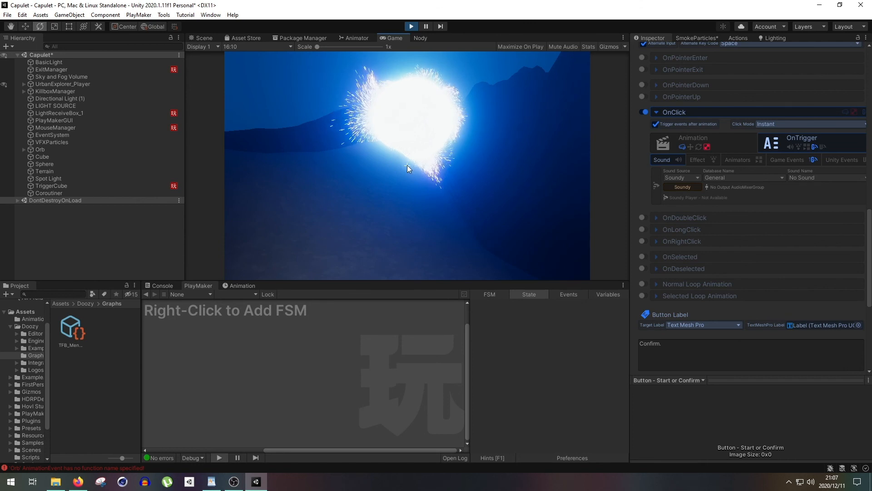
{"action": "left_click", "coordinate": [411, 26]}
- Select TriggerCube and examine its trigger volume in front of the orb from several angles in the Scene view
{"action": "left_click", "coordinate": [205, 38]}
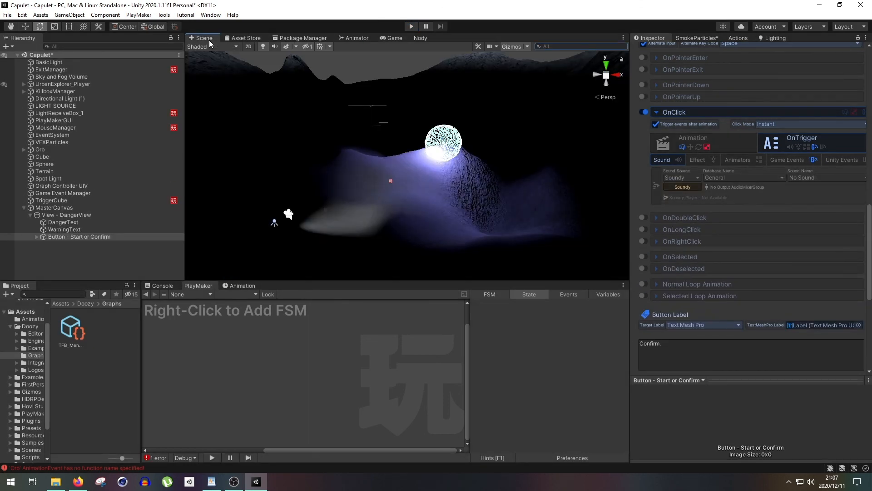
{"action": "left_click_drag", "start_coordinate": [397, 187], "coordinate": [400, 194], "text": "alt"}
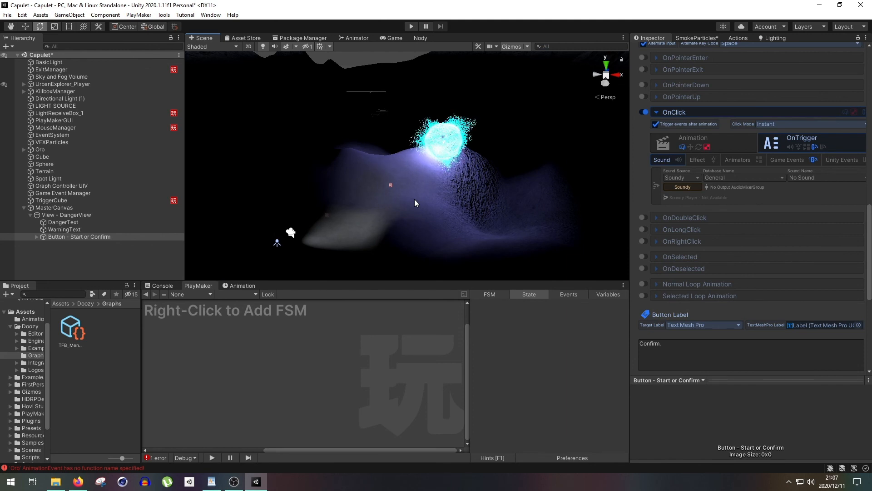
{"action": "left_click", "coordinate": [155, 201]}
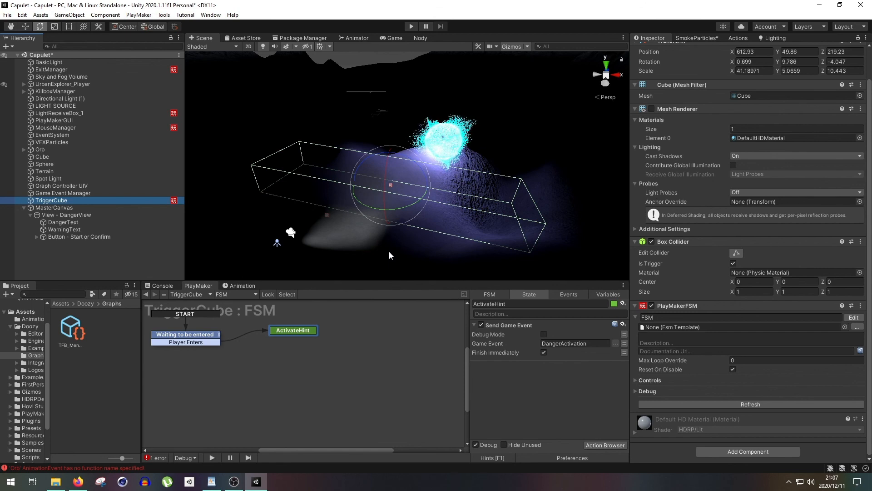
{"action": "middle_click_drag", "start_coordinate": [503, 154], "coordinate": [503, 153]}
{"action": "left_click_drag", "start_coordinate": [503, 154], "coordinate": [477, 183], "text": "alt"}
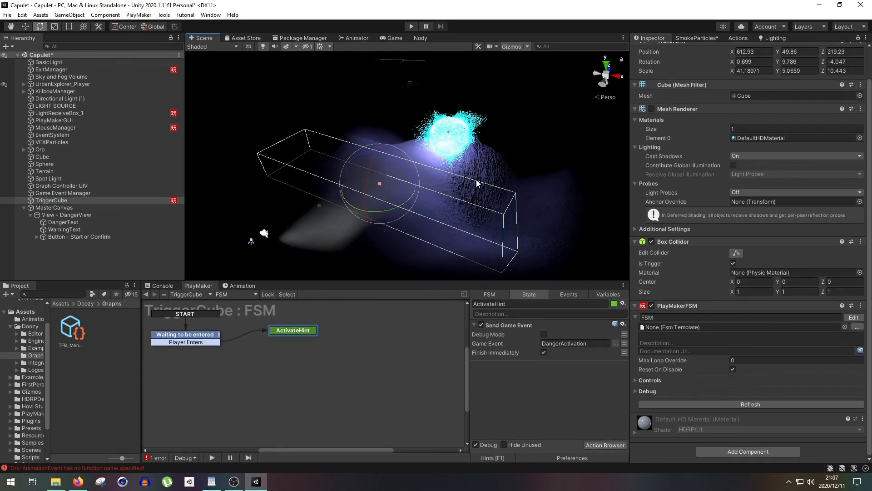
{"action": "middle_click_drag", "start_coordinate": [482, 199], "coordinate": [488, 181]}
{"action": "left_click_drag", "start_coordinate": [489, 182], "coordinate": [483, 199], "text": "alt"}
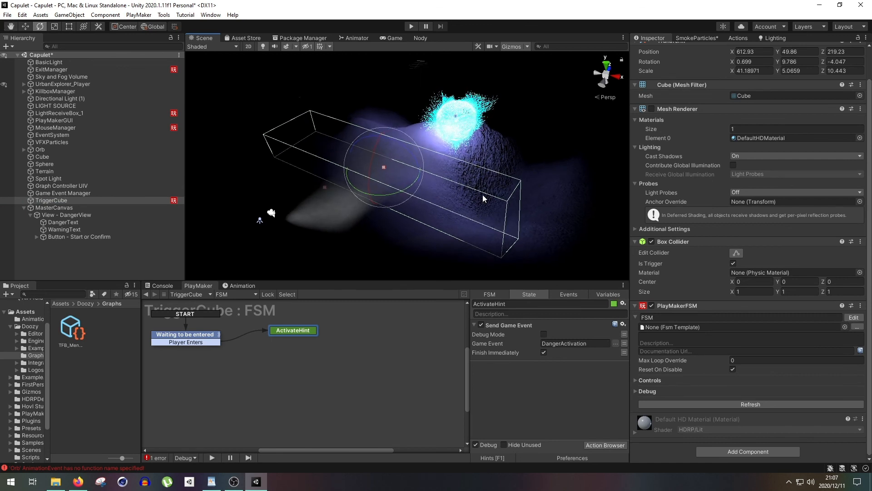